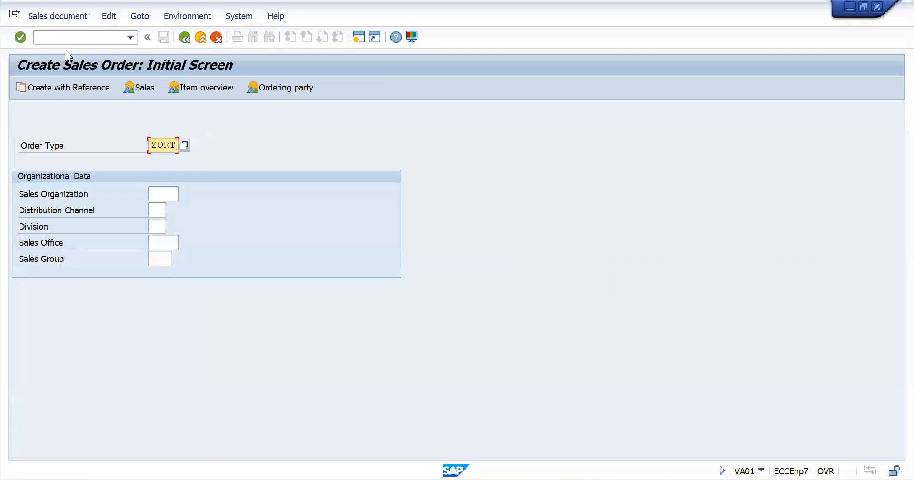
Start a ZORT sales order with sales organization AS04, distribution channel D1 and division CC.
key("Return")
key("Tab")
key("Down")
key("Return")
key("Tab")
key("Down")
key("Return")
key("Return")
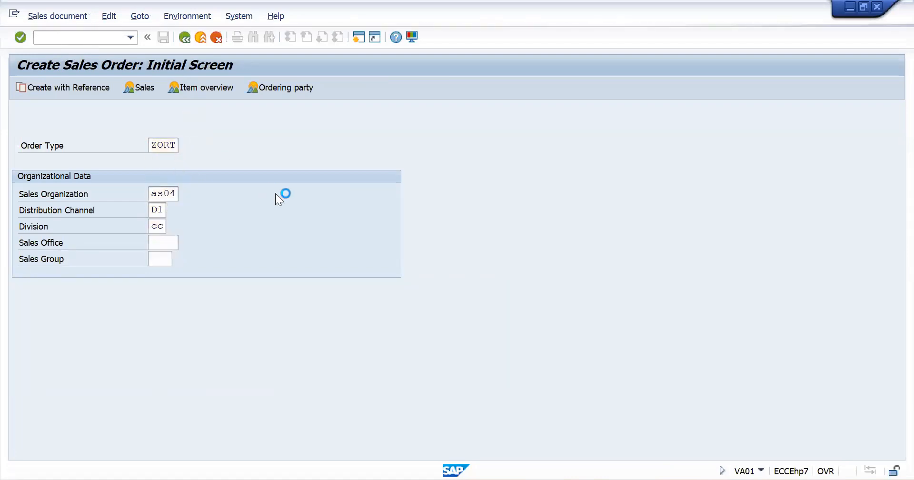
Enter the sold-to party's customer number and add material CLUCTH_CABLE_AC_02 with an order quantity of 1.
key("Down")
key("Return")
key("Return")
key("Down")
key("Return")
key("Tab")
type("1")
key("Return")
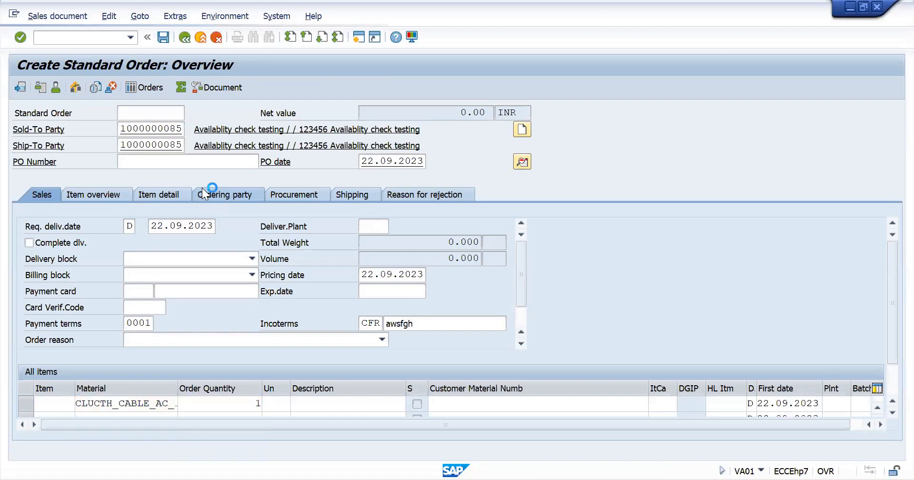
Add price condition PR00 with an amount of 1500 to item 100's pricing elements.
left_click(125, 387)
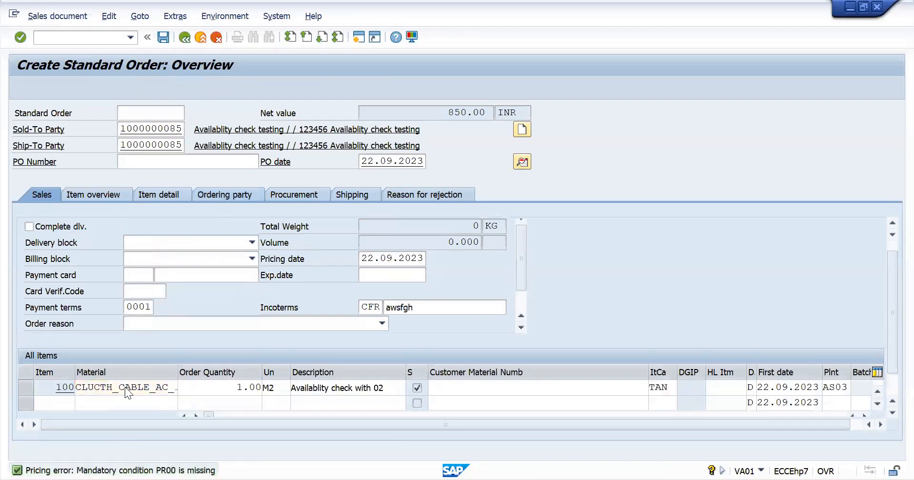
double_click(125, 386)
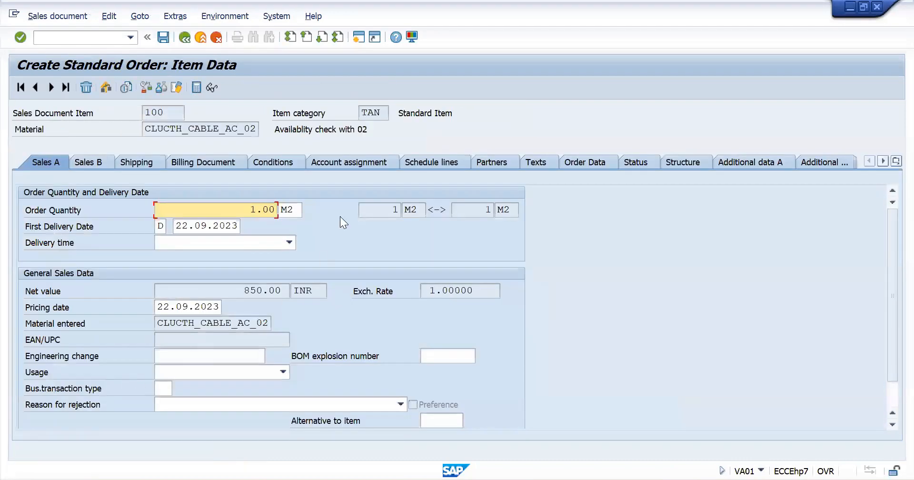
left_click(285, 163)
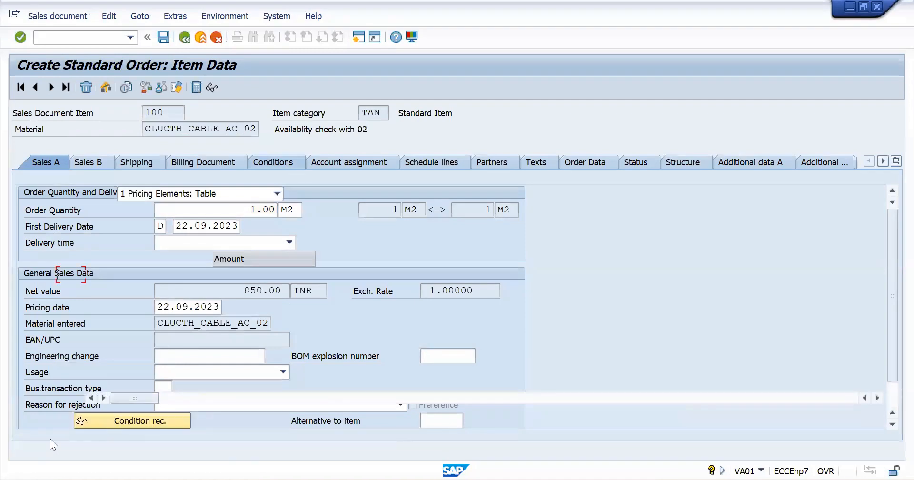
left_click(48, 421)
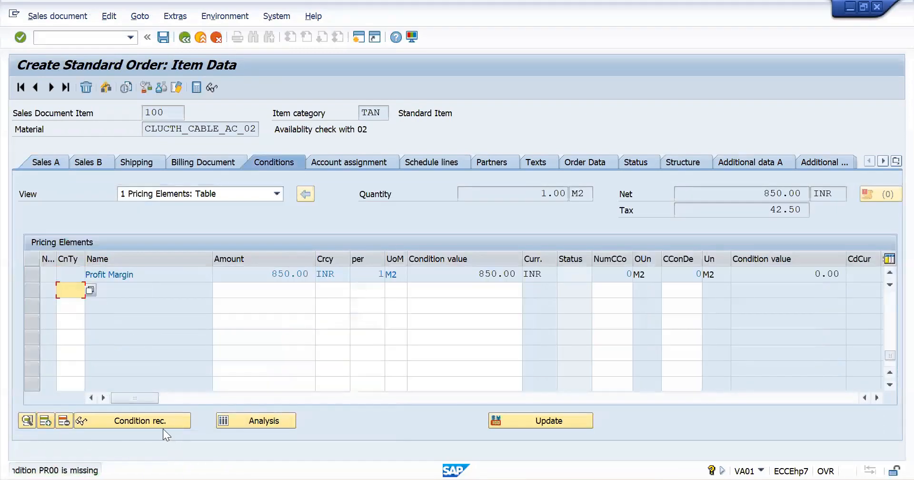
type("PR00")
key("Tab")
type("1500")
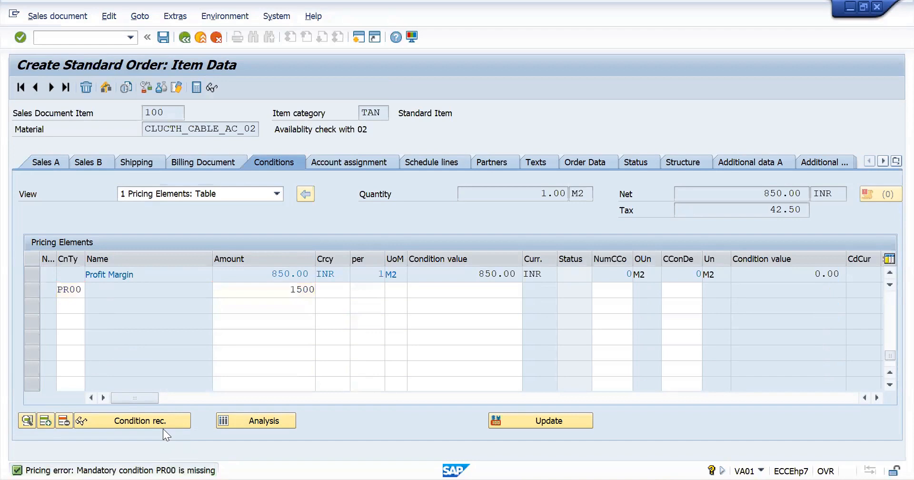
key("Return")
Delete the KF00 Freight condition from item 100's pricing elements.
scroll(166, 325, "up", 5)
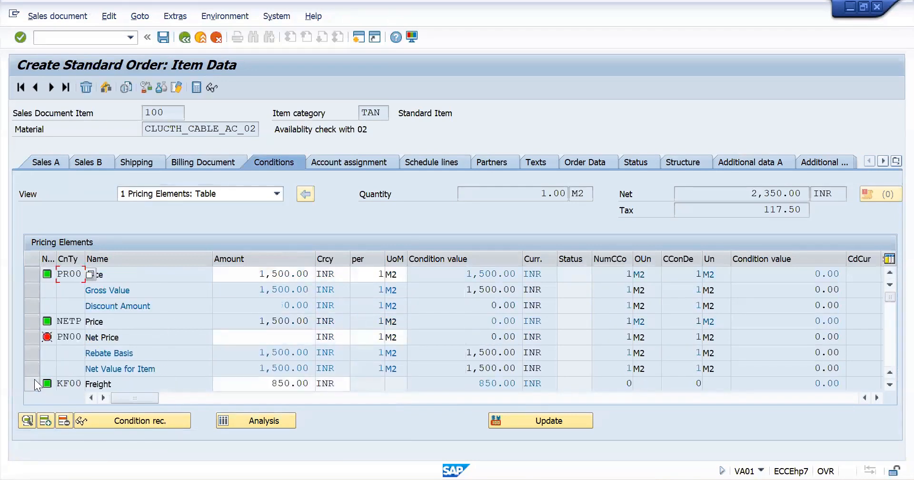
left_click(33, 383)
left_click(64, 421)
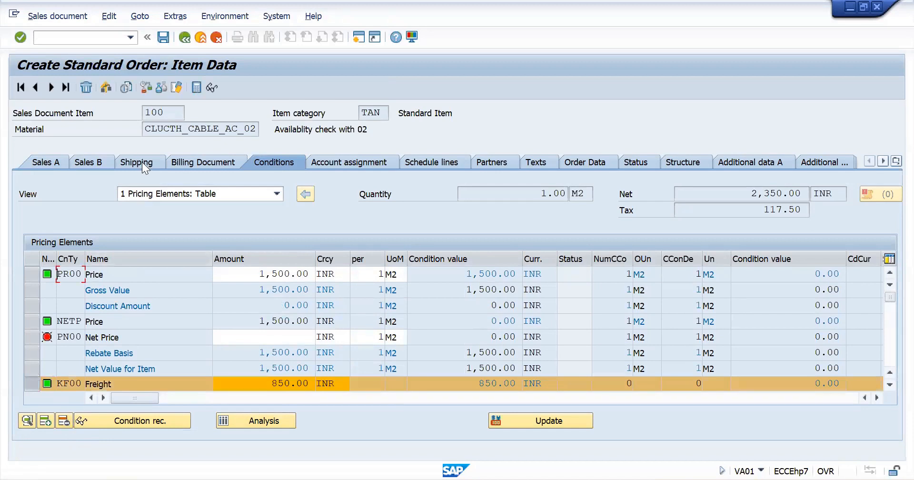
Set item 100's gross weight and net weight to 1 KG each in its shipping data, and save the order.
scroll(246, 397, "down", 3)
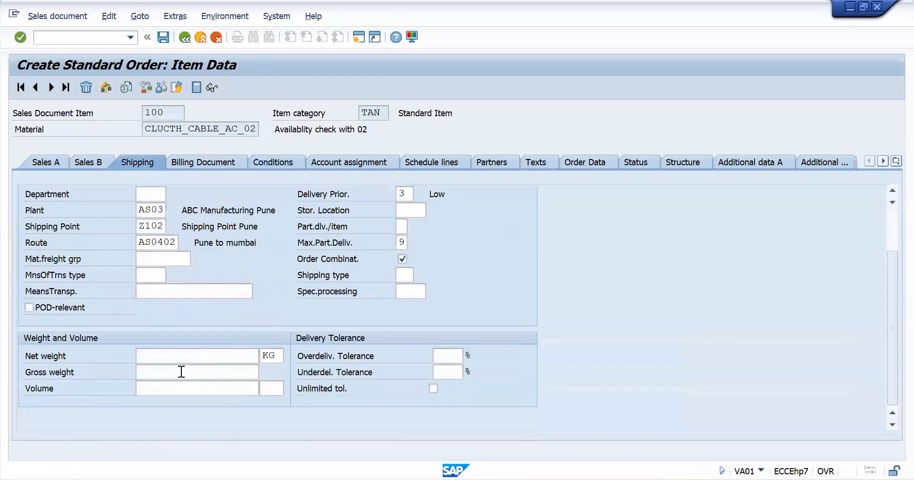
left_click(200, 367)
type("11")
left_click_drag(228, 376, 289, 377)
key("BackSpace")
type("1")
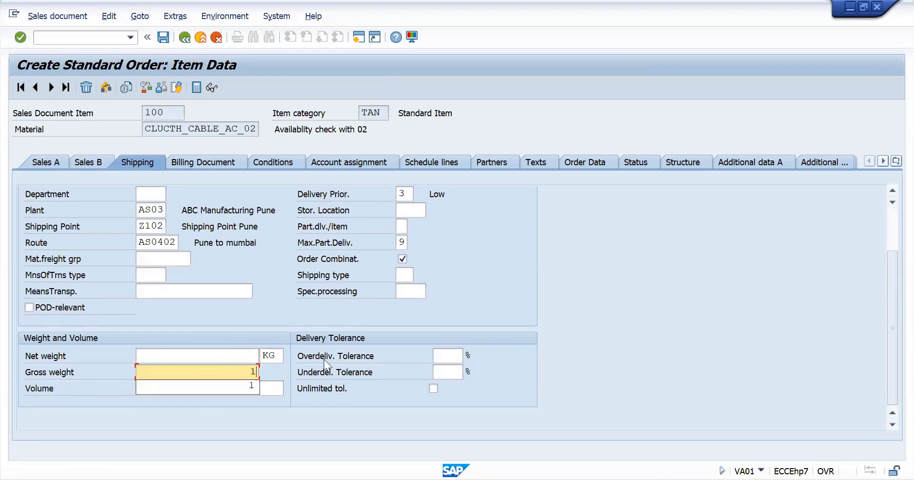
left_click(245, 362)
type("1")
key("ctrl+s")
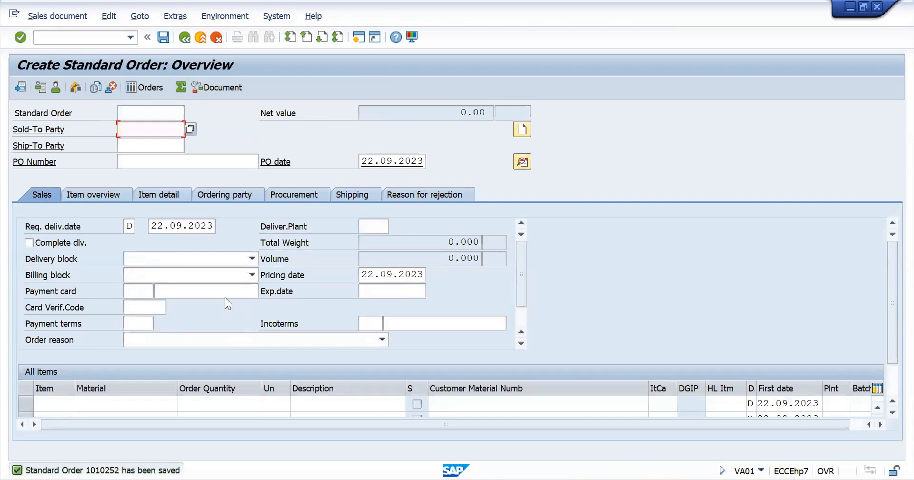
Start an outbound delivery for the saved sales order in transaction VL01N with shipping point Z102.
key("F3")
key("F3")
type("vl01n")
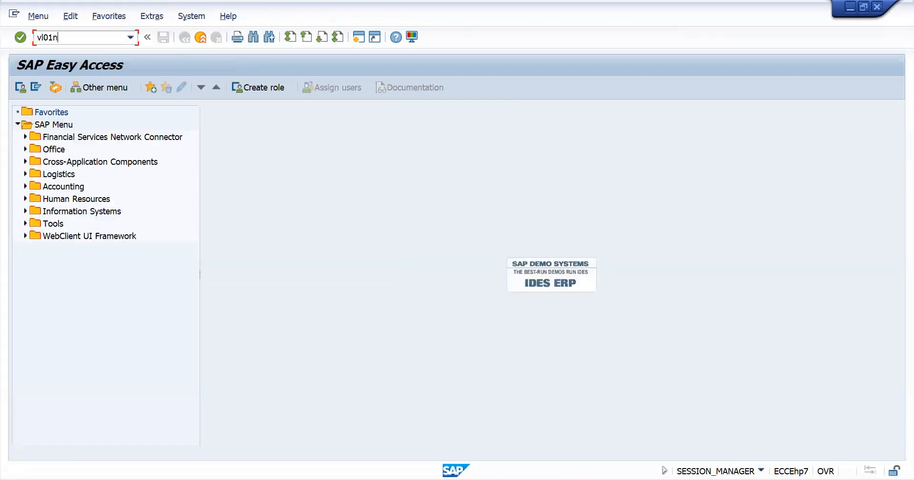
key("Return")
left_click(173, 146)
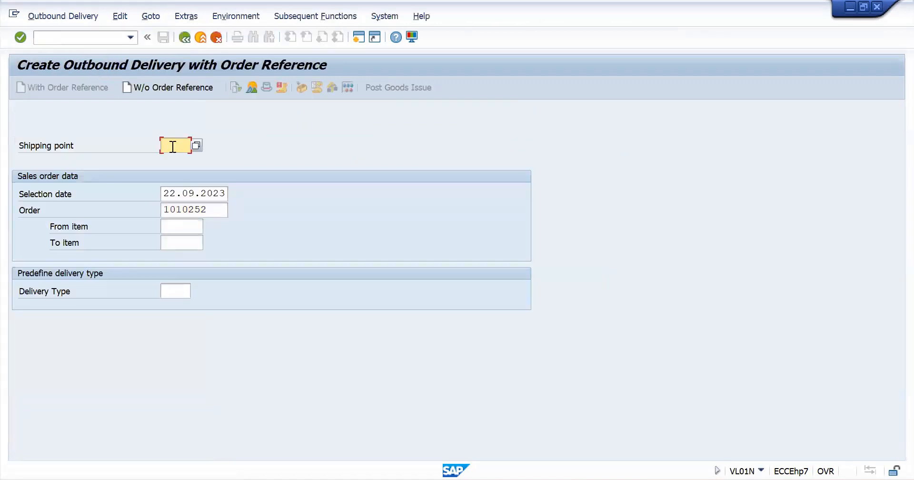
key("Down")
key("Return")
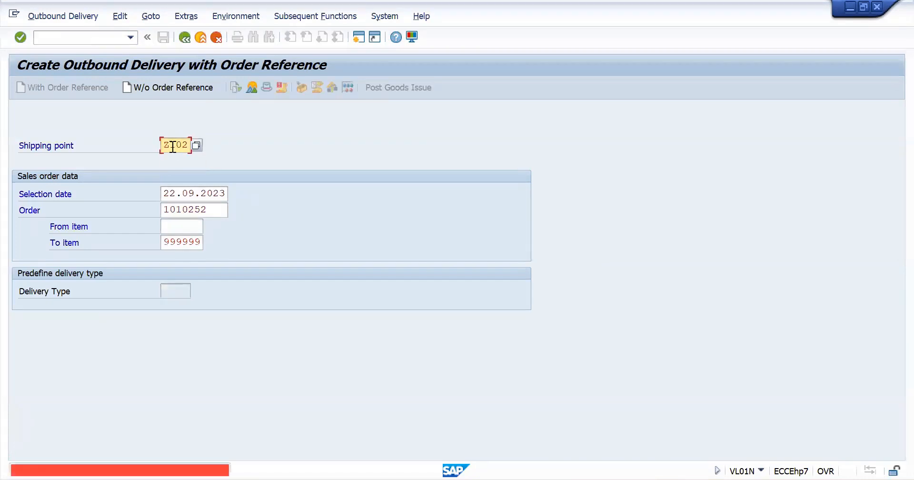
key("Return")
key("Return")
key("Return")
key("Return")
key("Return")
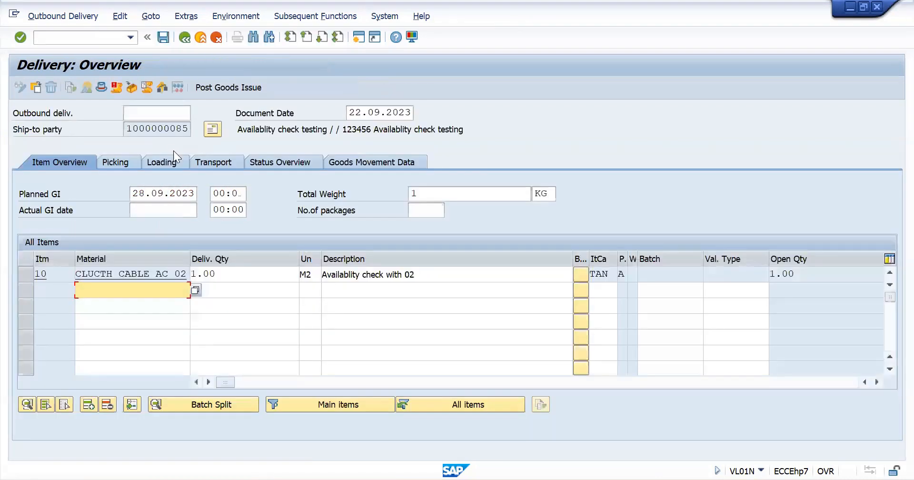
Set the picked quantity of delivery item 10 to 1.
left_click(116, 161)
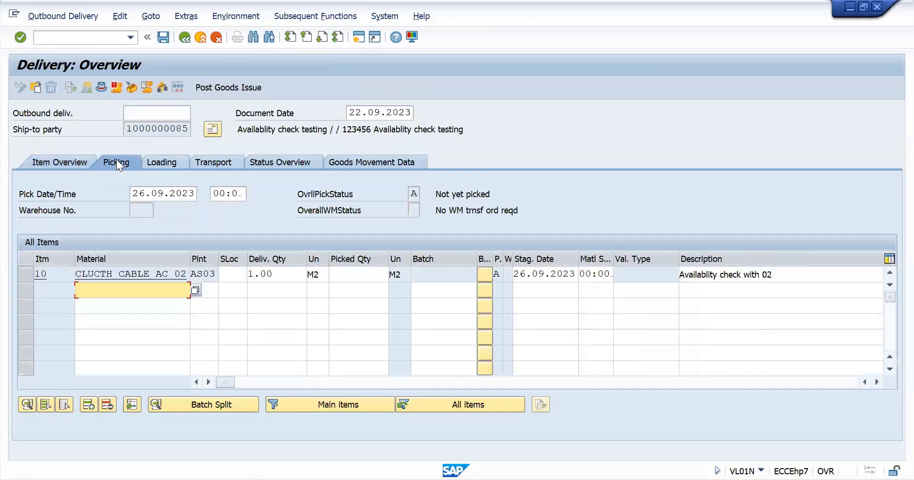
left_click(353, 281)
type("1")
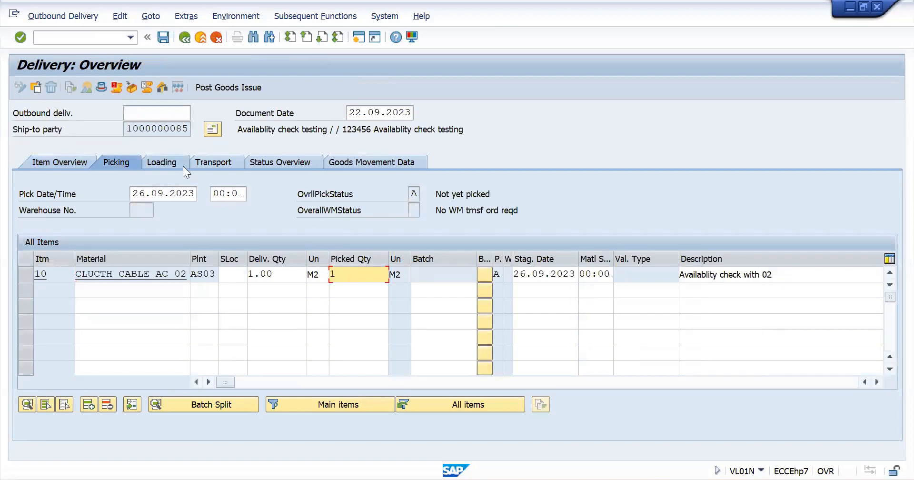
Assign storage location SL01 to delivery item 10 and post goods issue for the delivery.
left_click(180, 163)
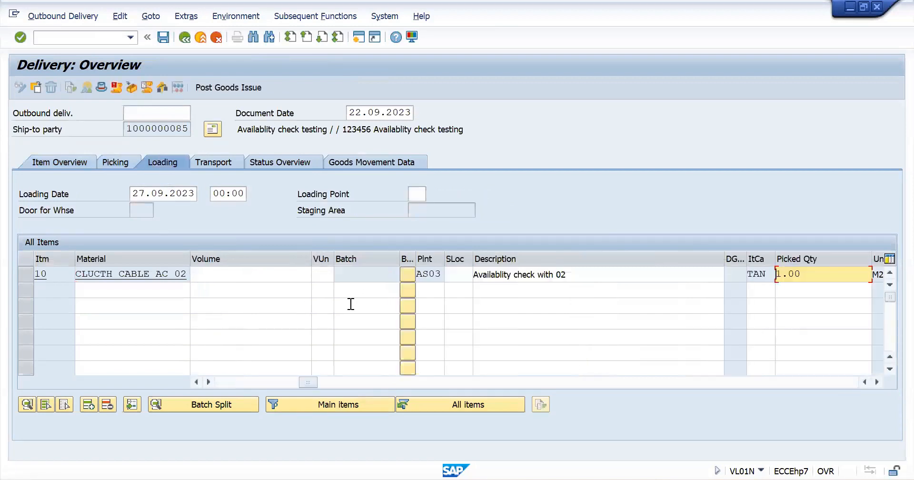
left_click(453, 276)
type("sl01")
key("Down")
key("Return")
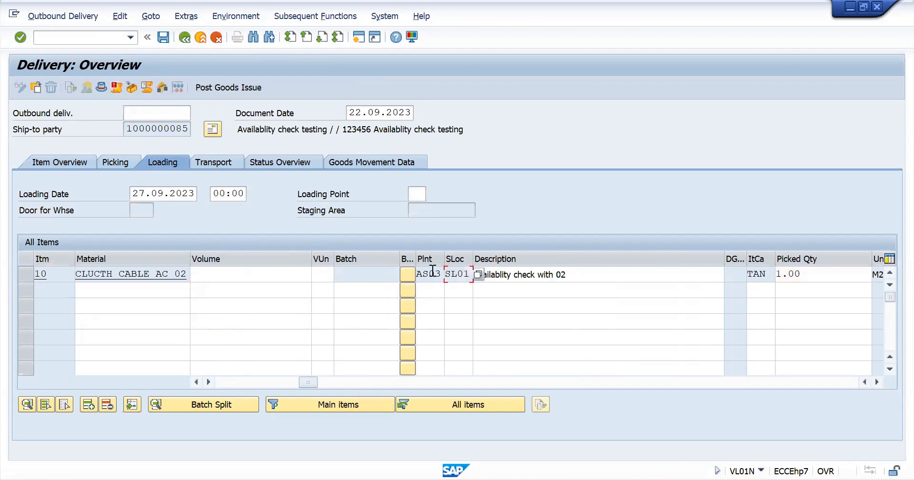
left_click(248, 88)
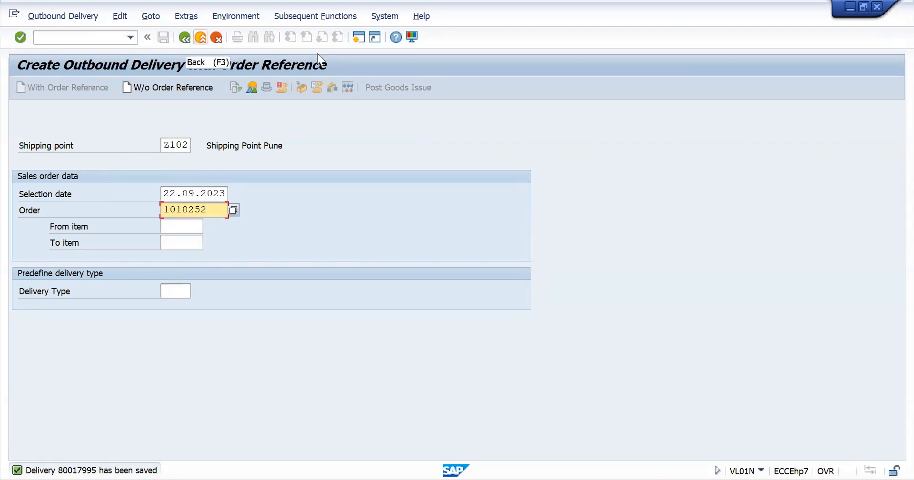
Create an F2 invoice for the saved delivery with transaction VF01 in a new session, and save it.
left_click(360, 40)
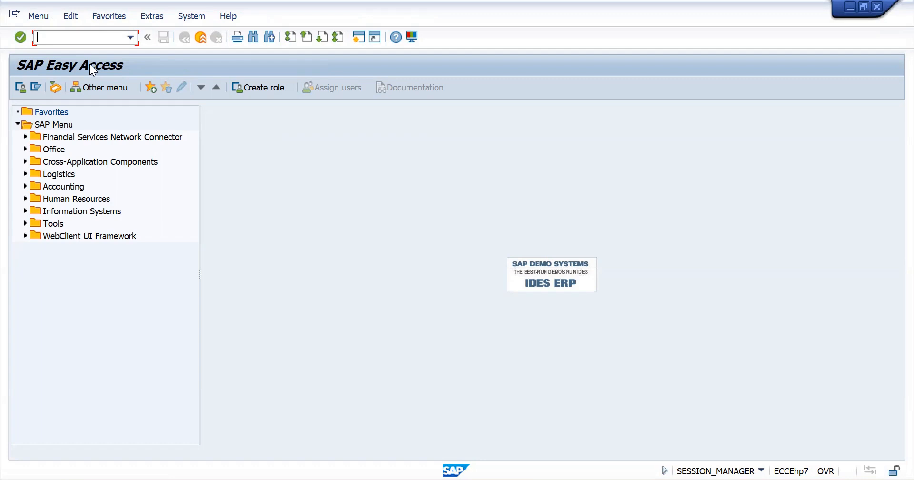
type("vf01")
key("Return")
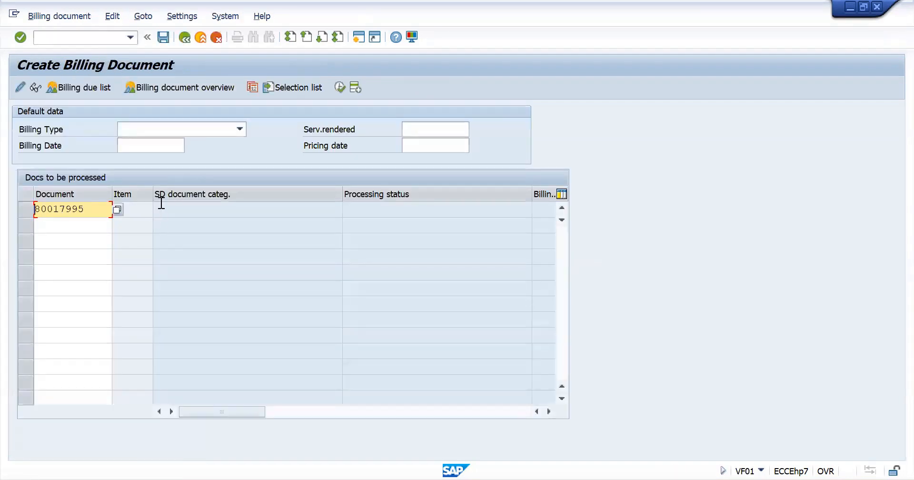
key("Return")
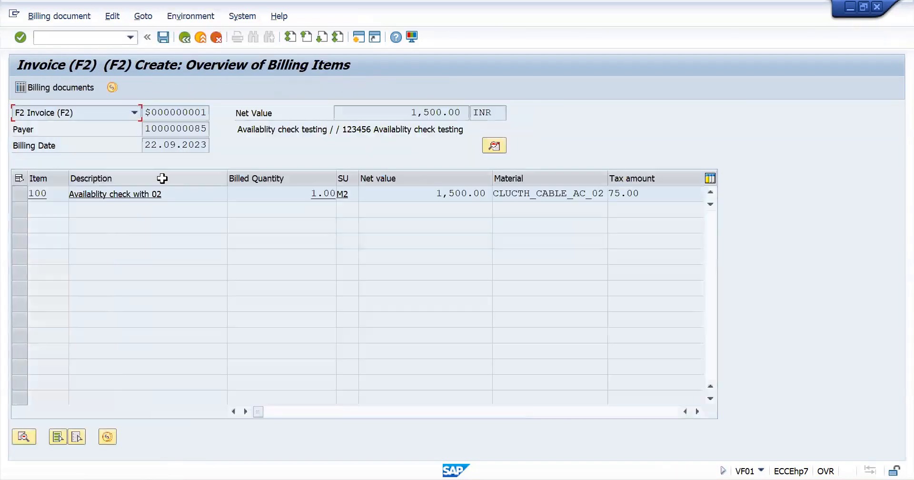
left_click(162, 41)
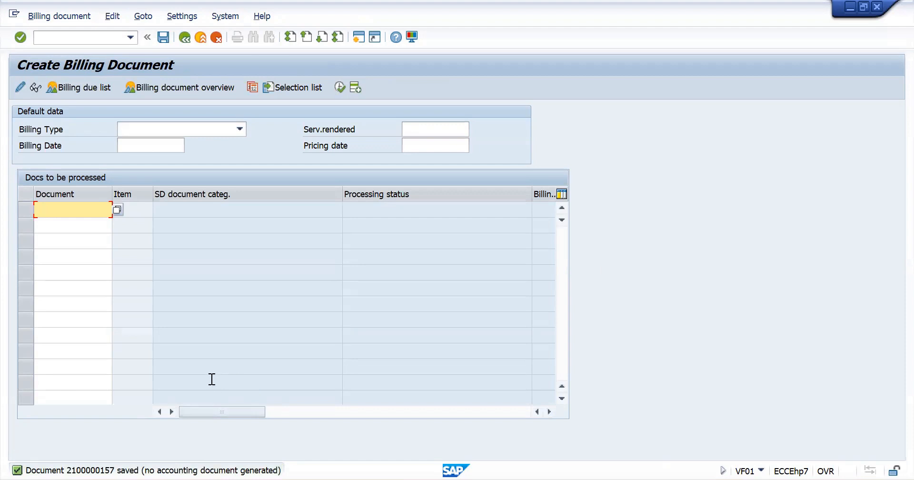
Try to release the saved billing document to accounting in transaction VF02, and return to SAP Easy Access.
left_click(188, 43)
type("vf02")
key("Return")
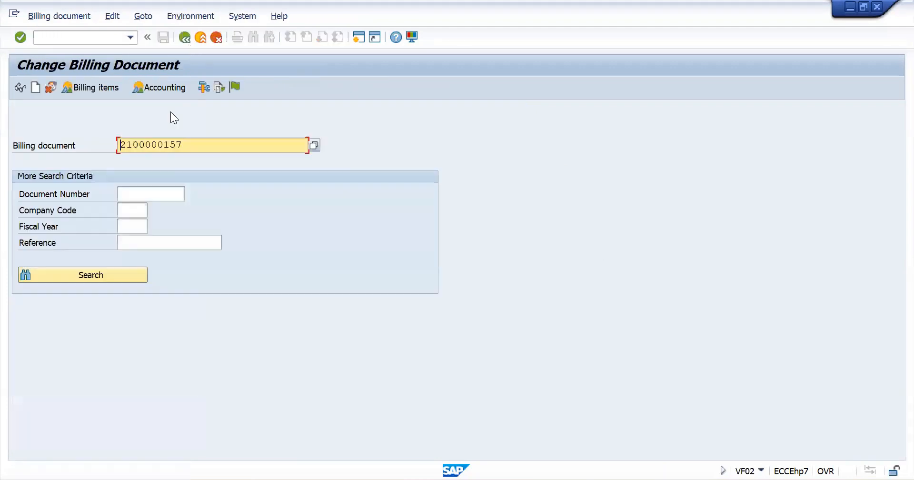
left_click(234, 87)
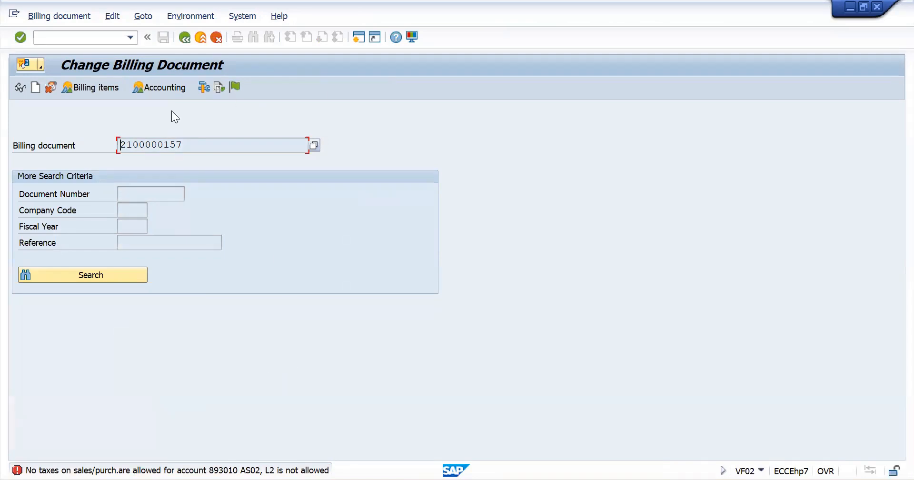
left_click(91, 42)
type("/n")
key("Return")
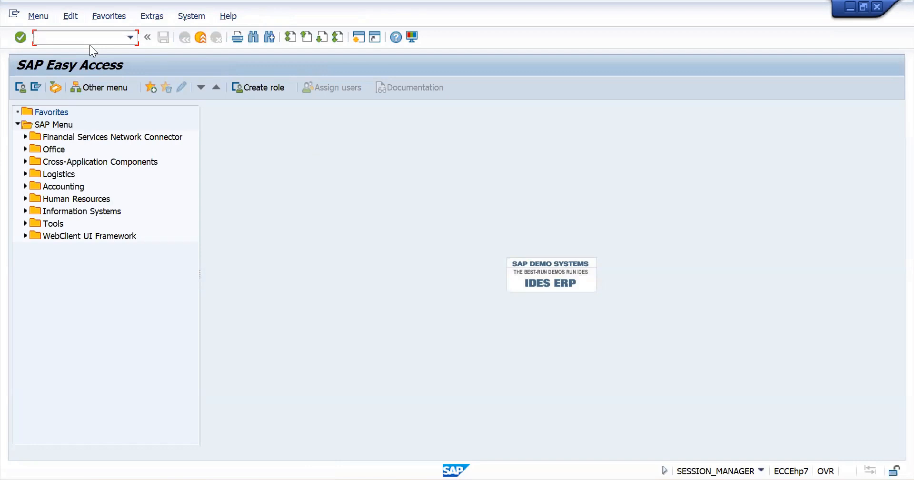
Look up the tax calculation procedure assigned to country IN in transaction OBBG.
type("obbg")
key("Return")
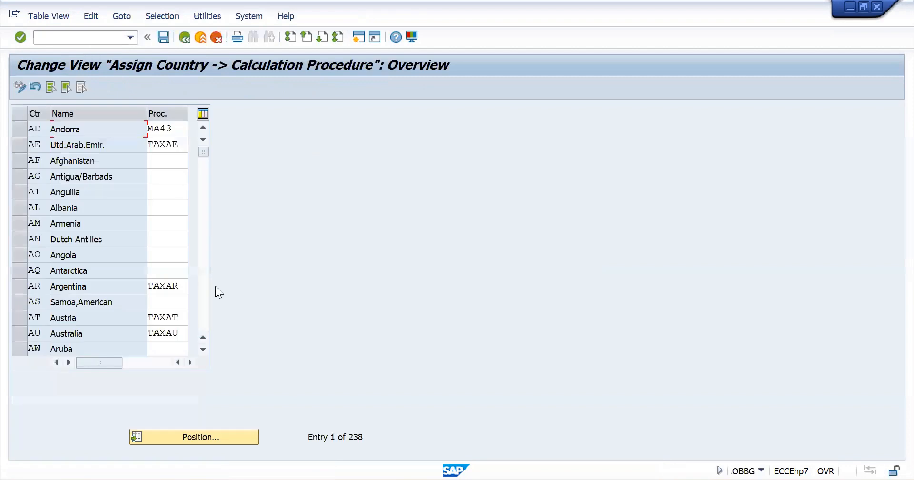
left_click(223, 434)
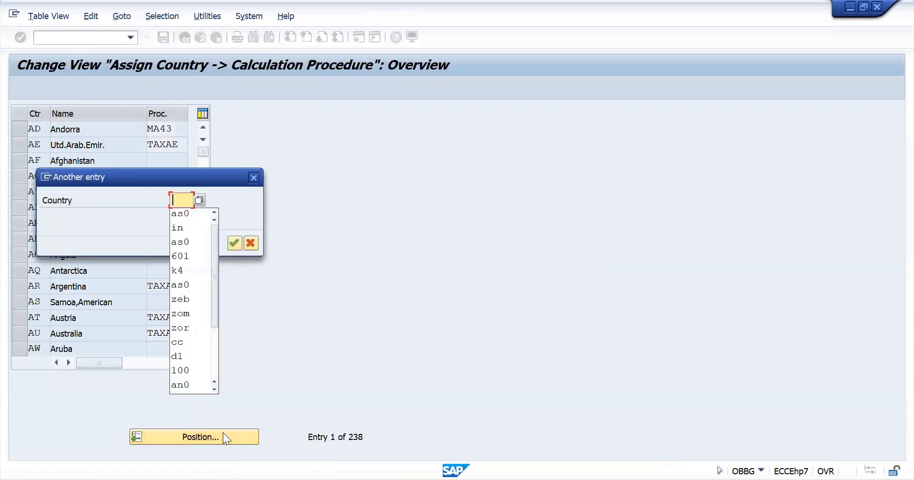
type("in")
key("Return")
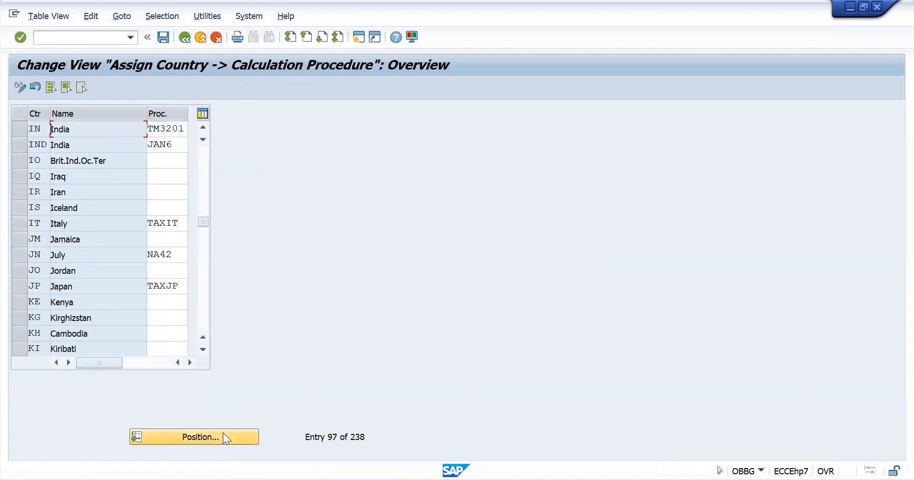
left_click(184, 125)
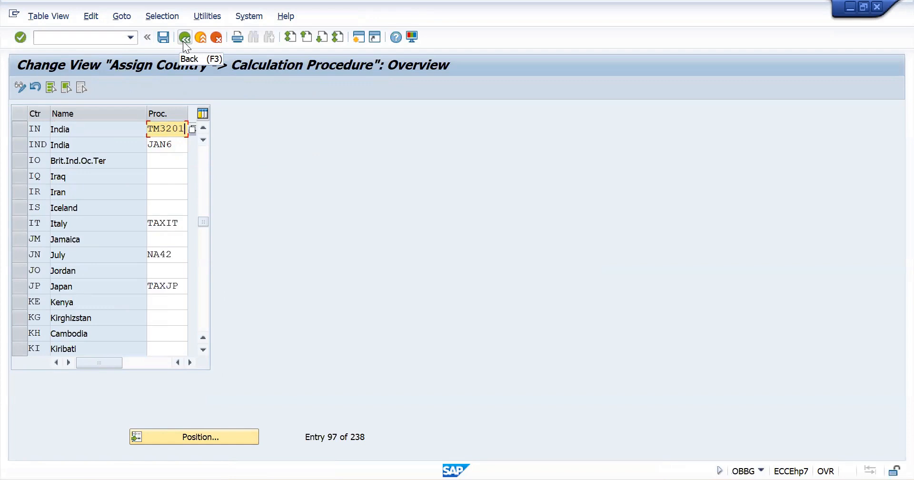
Open a new session and try to release the billing document to accounting in transaction VF02.
left_click(363, 38)
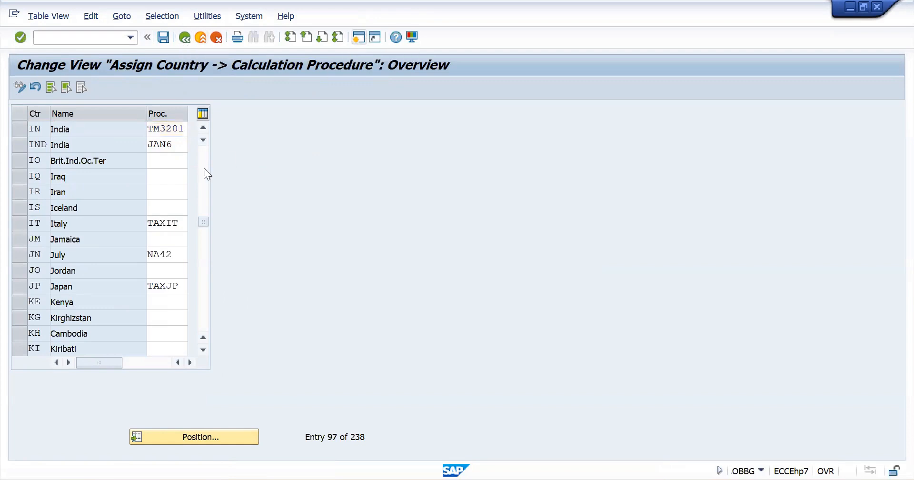
key("alt+Tab")
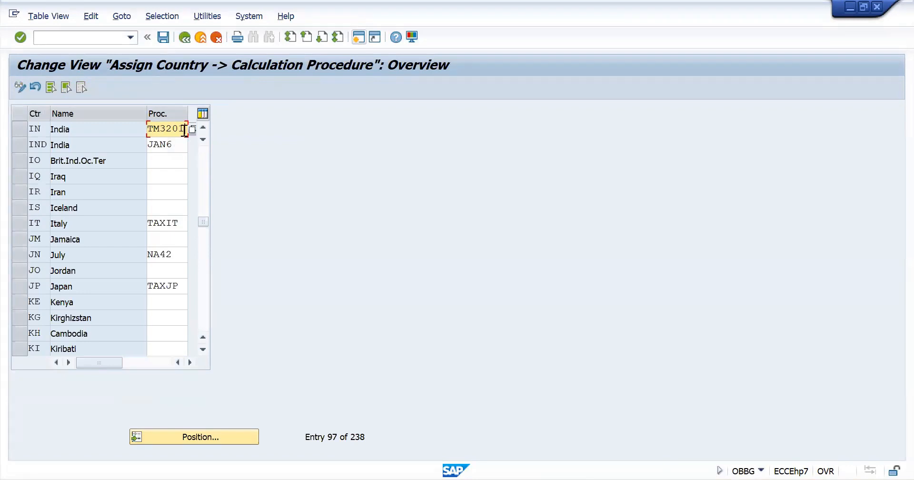
left_click_drag(184, 128, 121, 131)
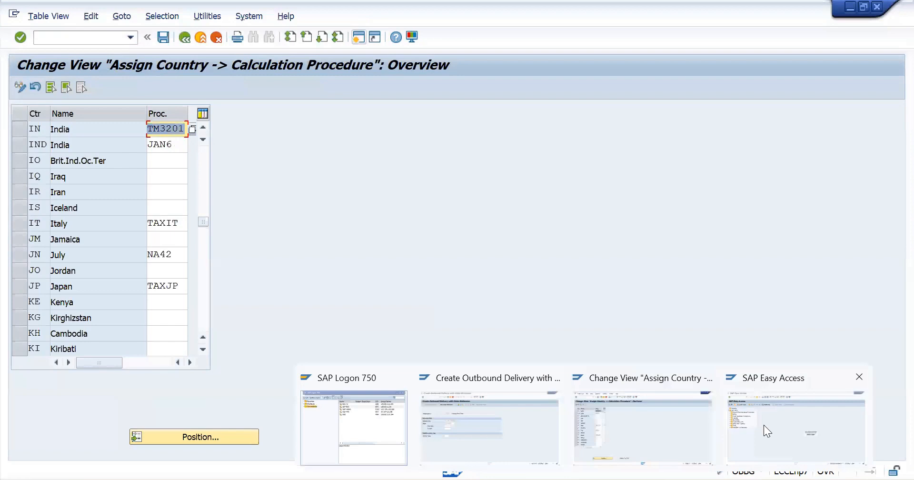
left_click(764, 425)
type("vf02")
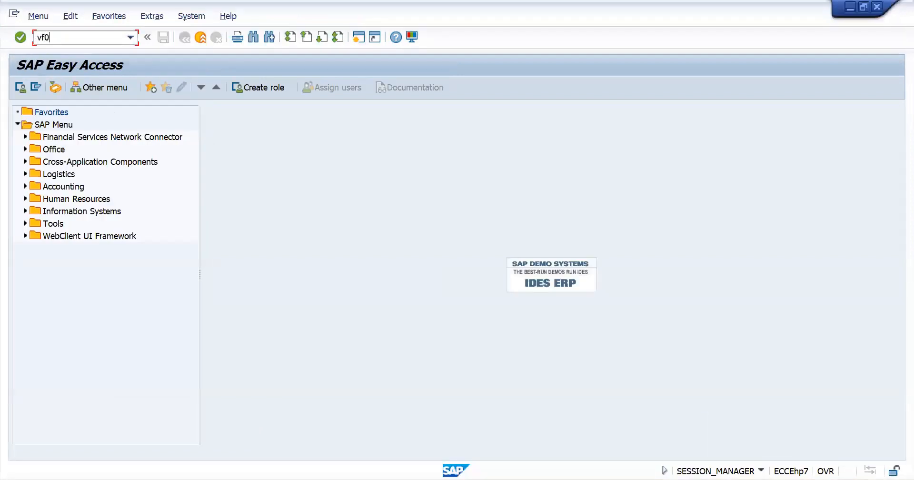
key("Return")
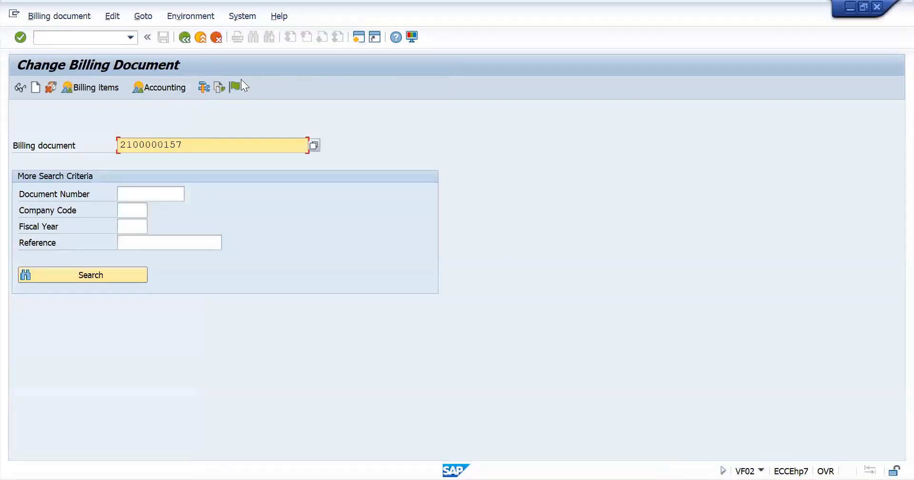
left_click(237, 87)
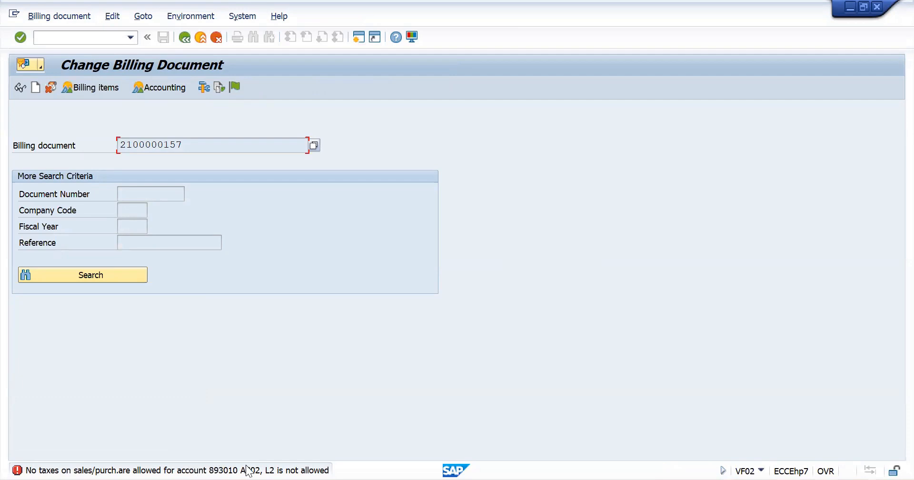
Read the release error's details, mark the G/L account it names, and leave VF02 without saving.
double_click(225, 470)
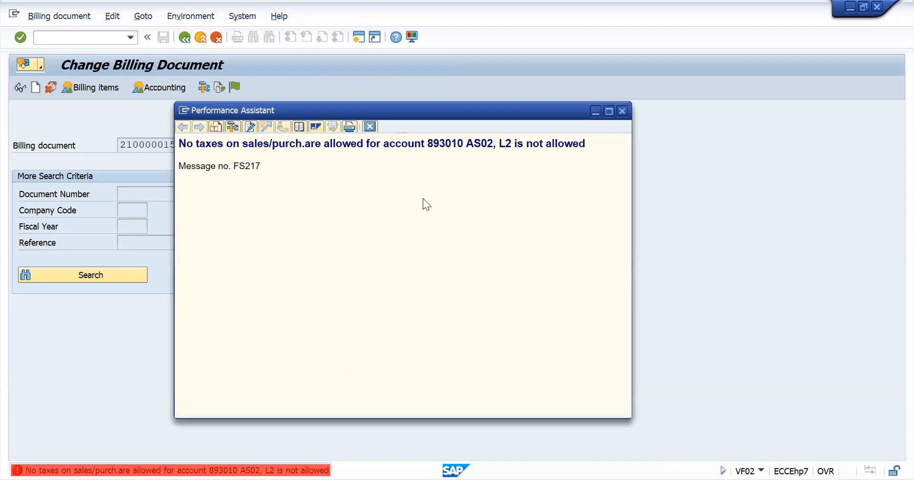
left_click(430, 143)
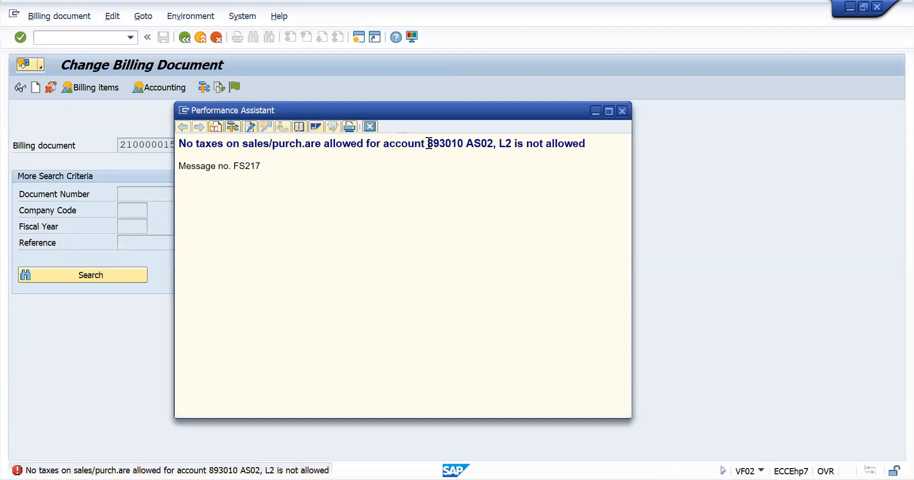
left_click_drag(456, 143, 465, 143)
key("Escape")
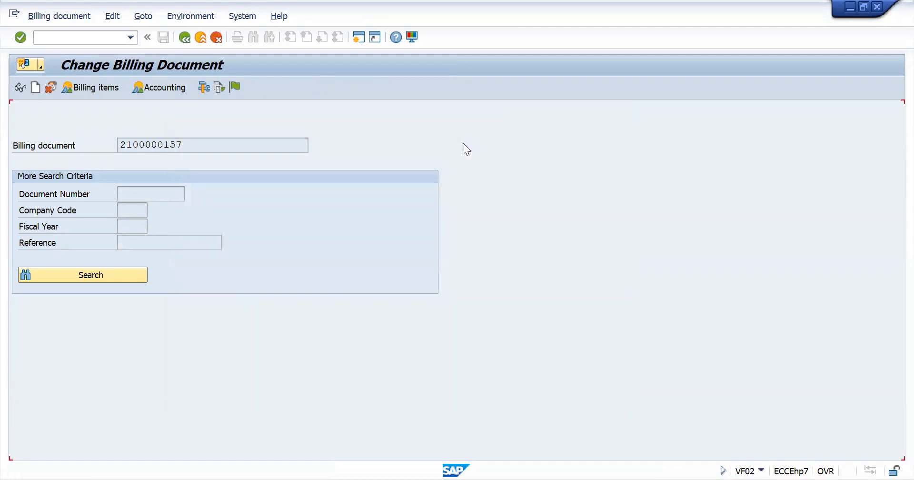
left_click(201, 38)
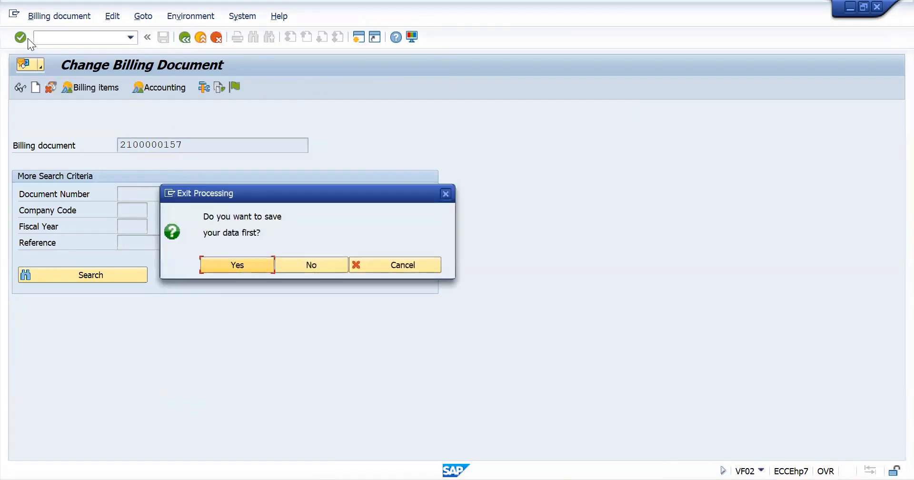
left_click(318, 271)
Find G/L account 893010 for company code AS02 in transaction FS00 and display it.
type("fs00")
key("Return")
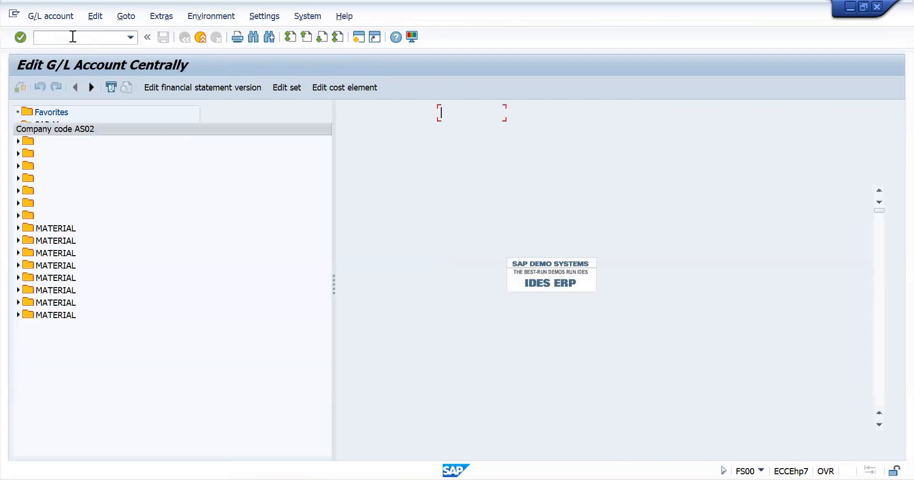
left_click(21, 111)
type("893010")
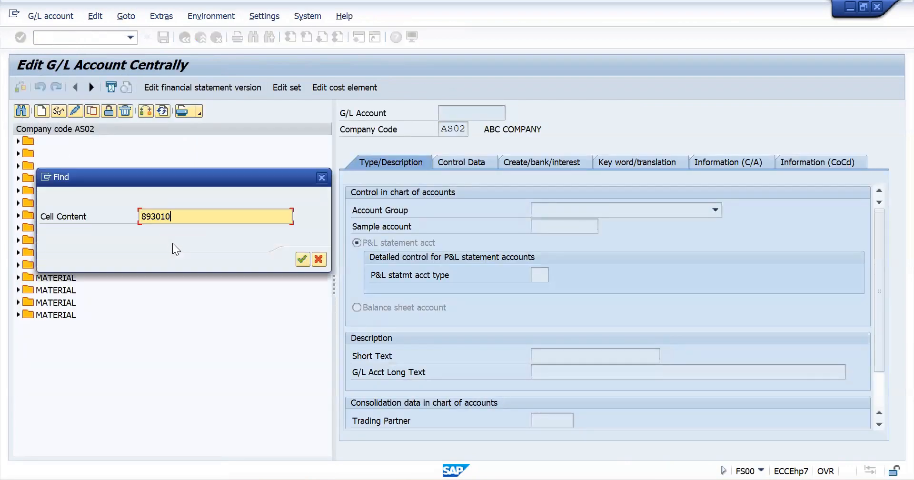
key("Return")
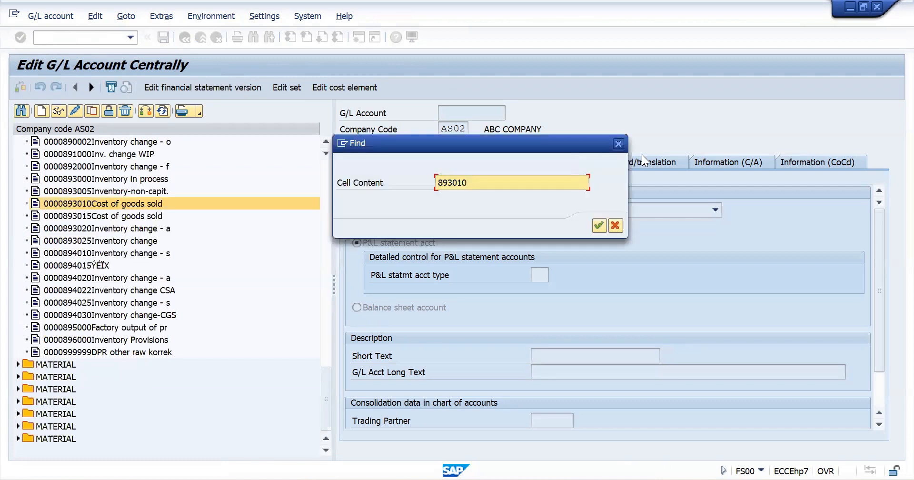
left_click(618, 143)
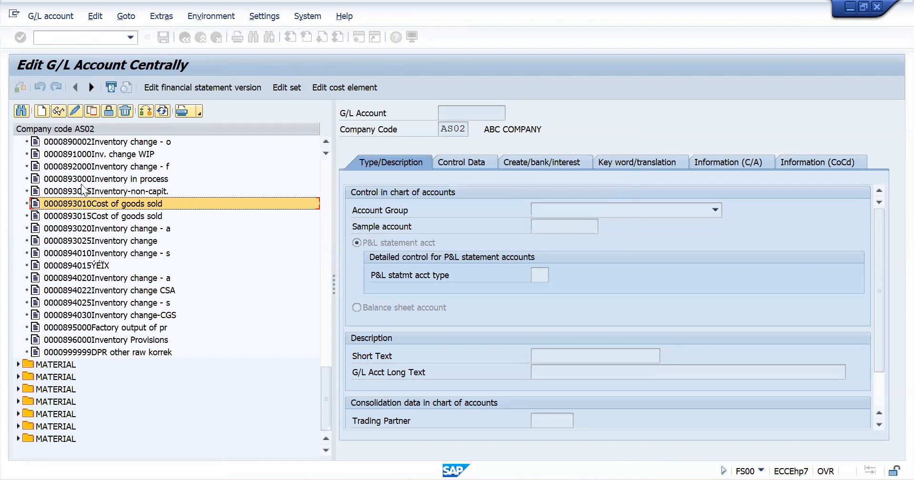
double_click(68, 205)
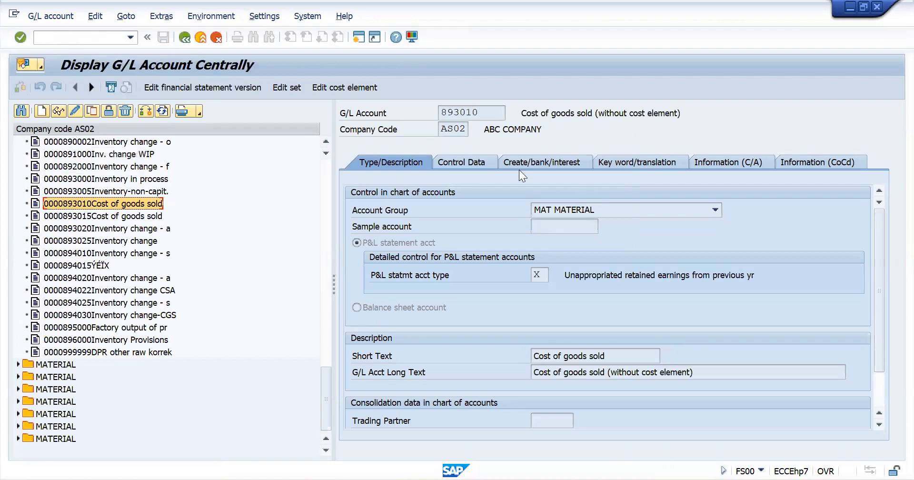
Examine the G/L account's control data, especially its tax category.
left_click(477, 162)
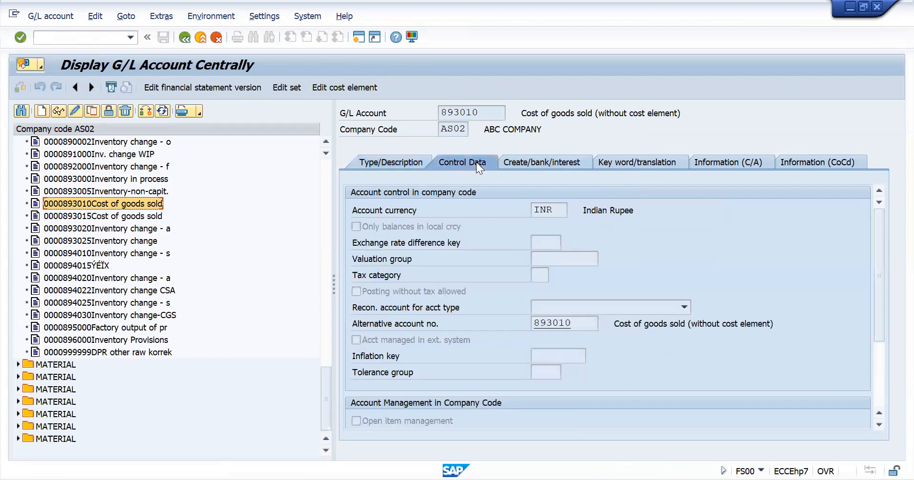
left_click(516, 162)
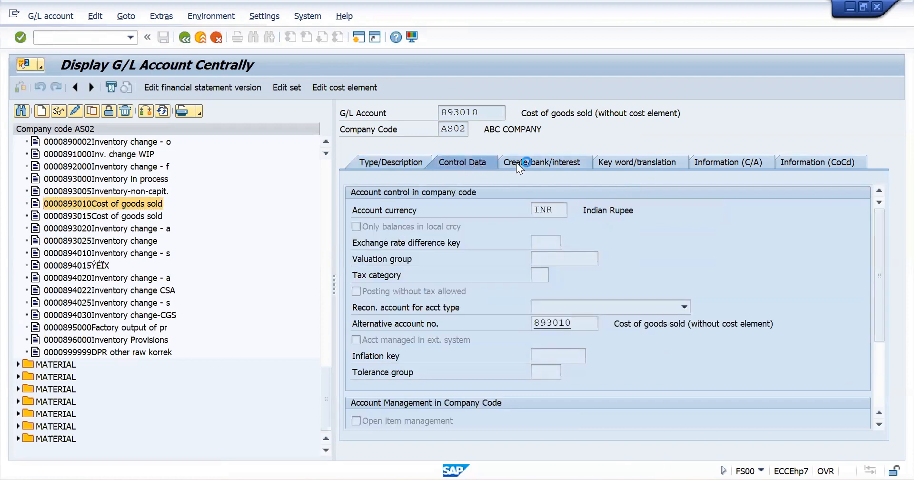
left_click(447, 161)
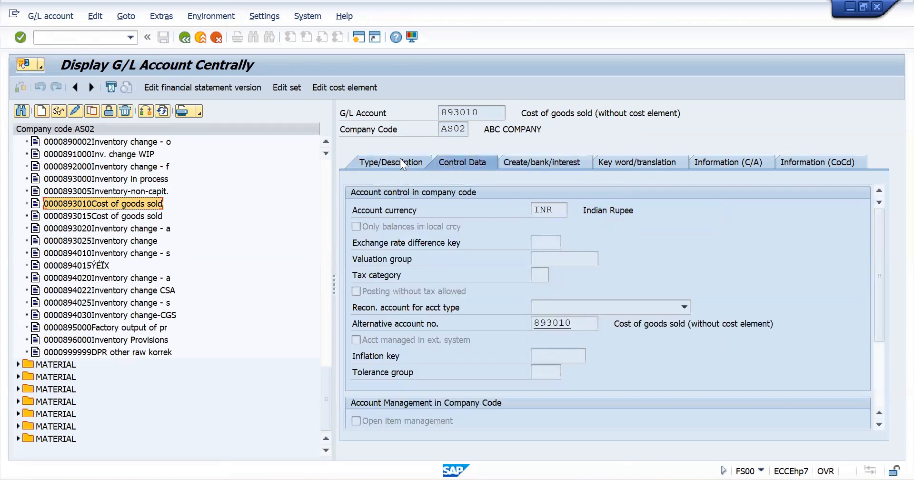
left_click(371, 155)
left_click(381, 163)
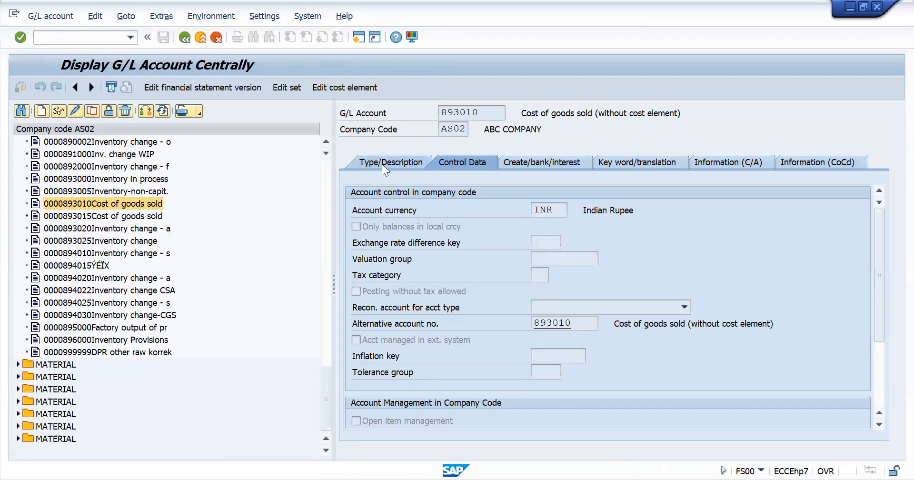
left_click(475, 161)
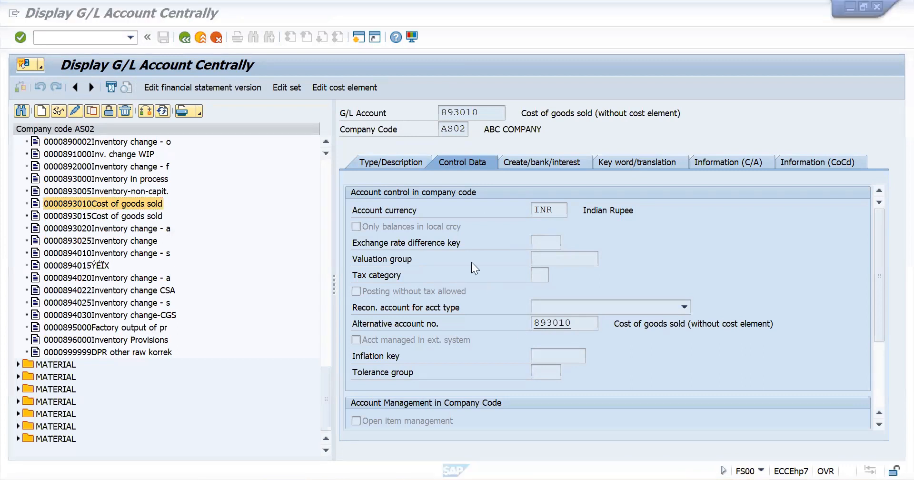
Set the tax category of G/L account 893010 to * (all tax types allowed) and save the account.
left_click(536, 275)
left_click(75, 111)
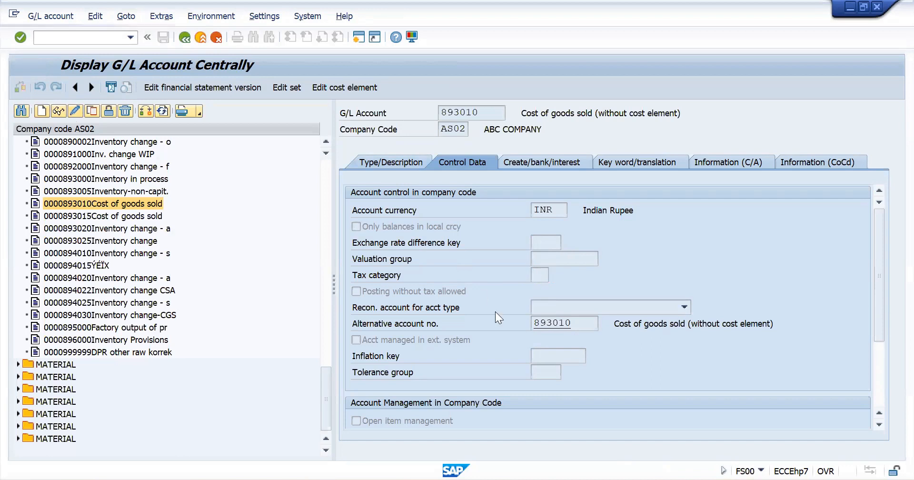
left_click(542, 275)
left_click(553, 271)
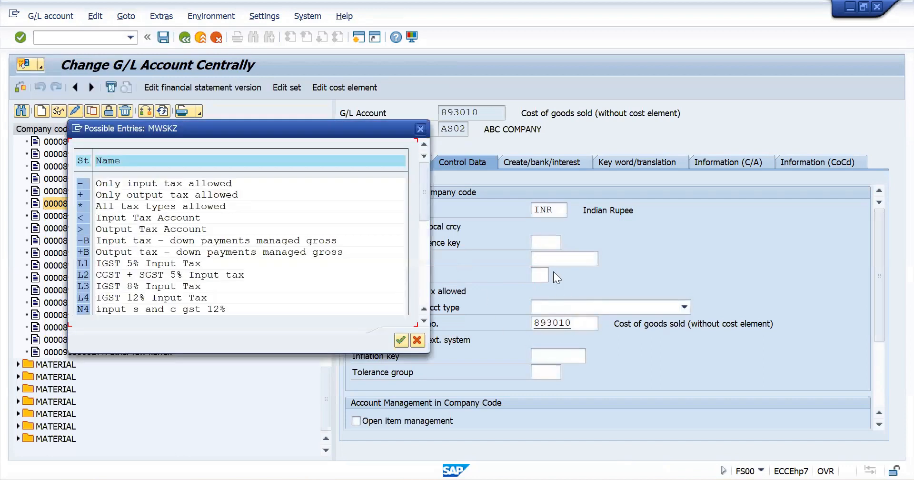
double_click(159, 211)
key("ctrl+s")
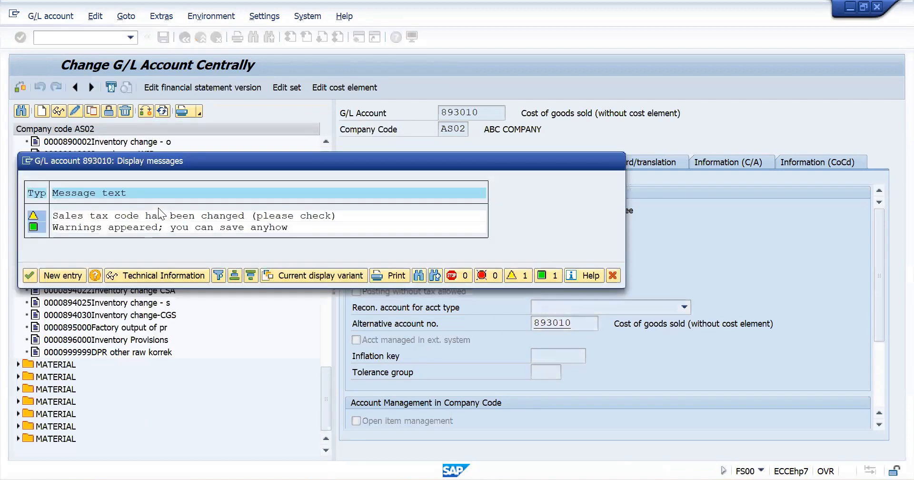
key("Return")
Return to transaction VF02 and release the billing document to accounting.
left_click(79, 37)
type("/n")
key("Return")
type("vf02")
key("Return")
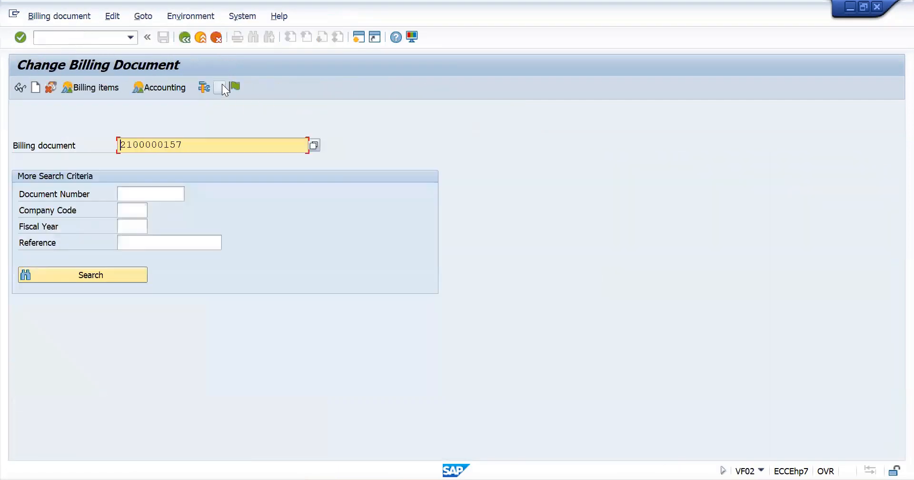
left_click(236, 88)
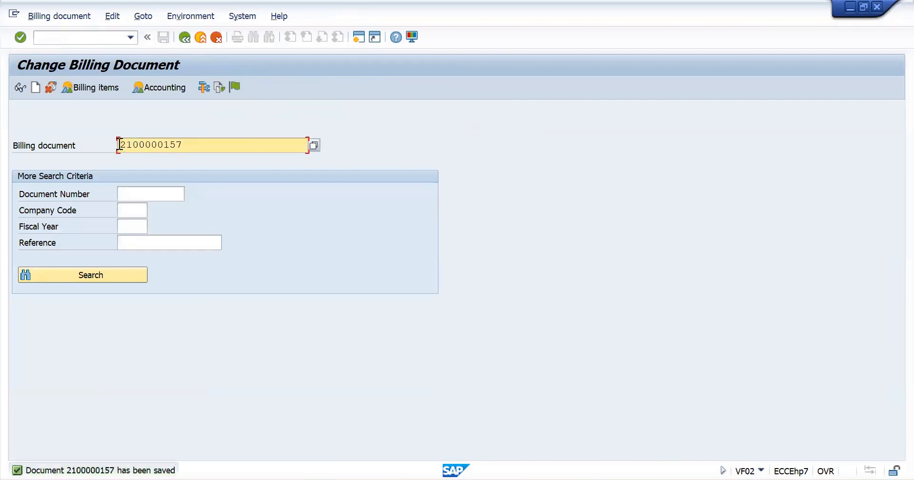
Open the accounting document posted for the invoice and widen its Description column.
left_click(158, 89)
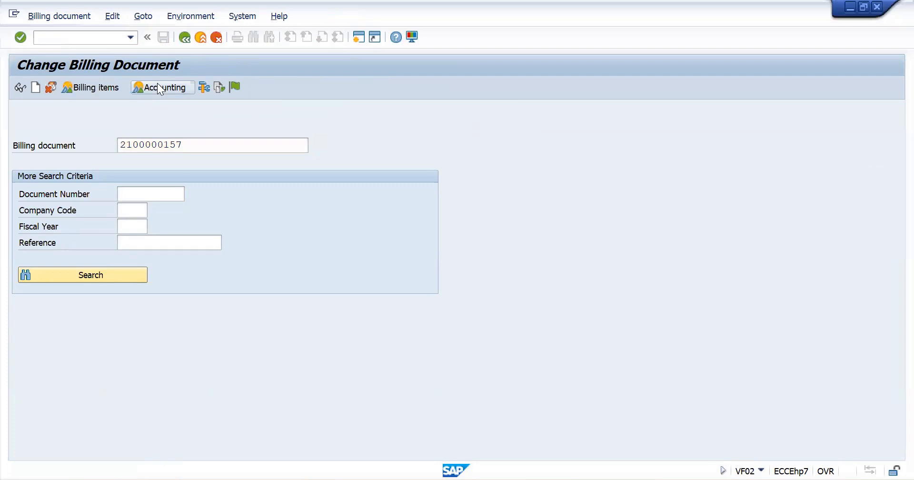
double_click(78, 173)
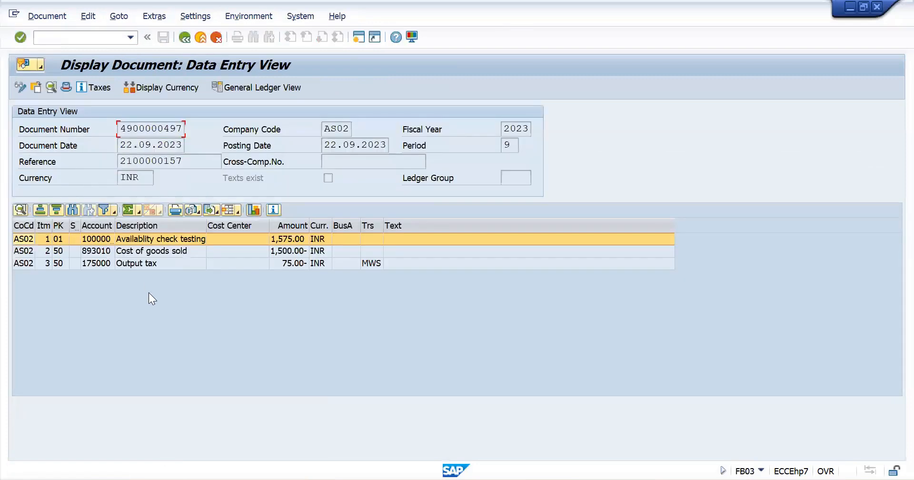
left_click_drag(206, 226, 286, 234)
left_click(422, 225)
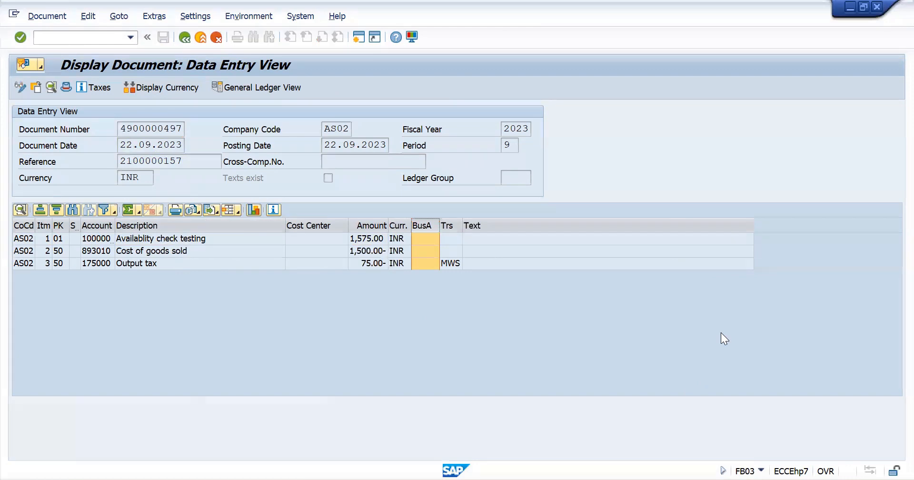
Widen the Account and Amount columns of the accounting document so its line items are fully readable.
key("alt+Tab")
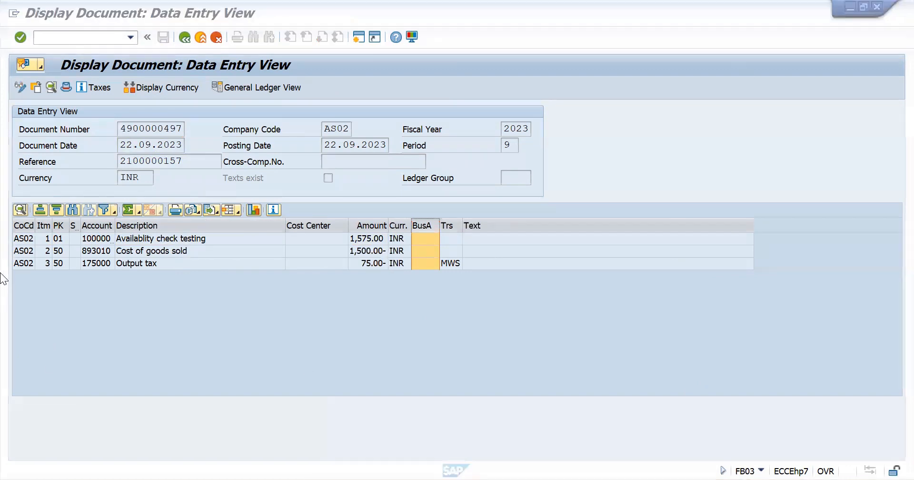
left_click(20, 263)
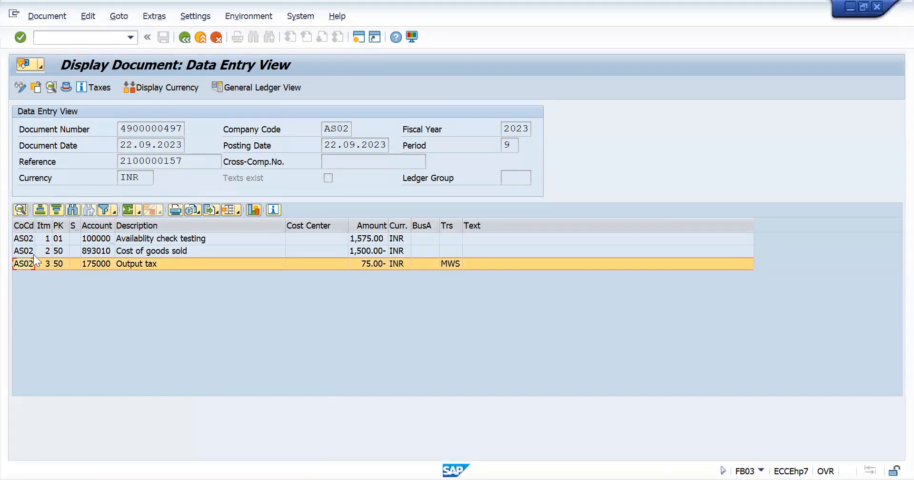
left_click(26, 238)
left_click_drag(115, 226, 189, 229)
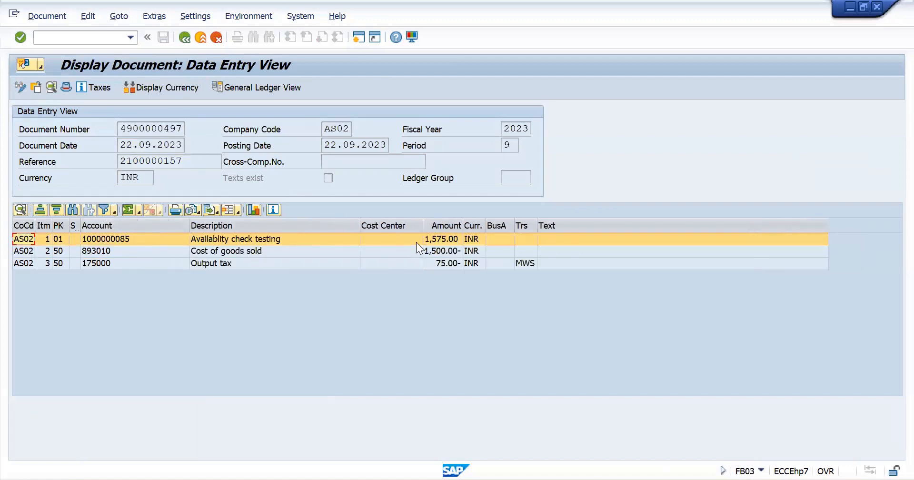
left_click_drag(458, 223, 498, 224)
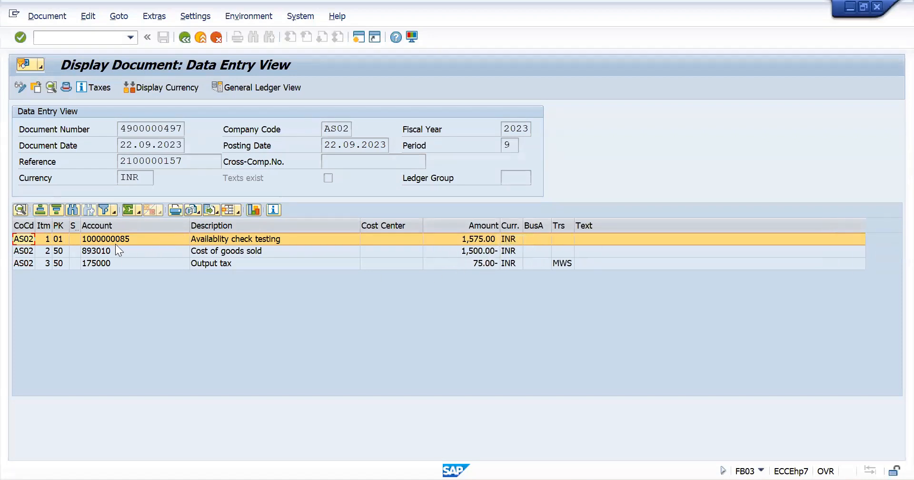
Review the amounts and accounts of the customer and cost of goods sold line items.
left_click(461, 240)
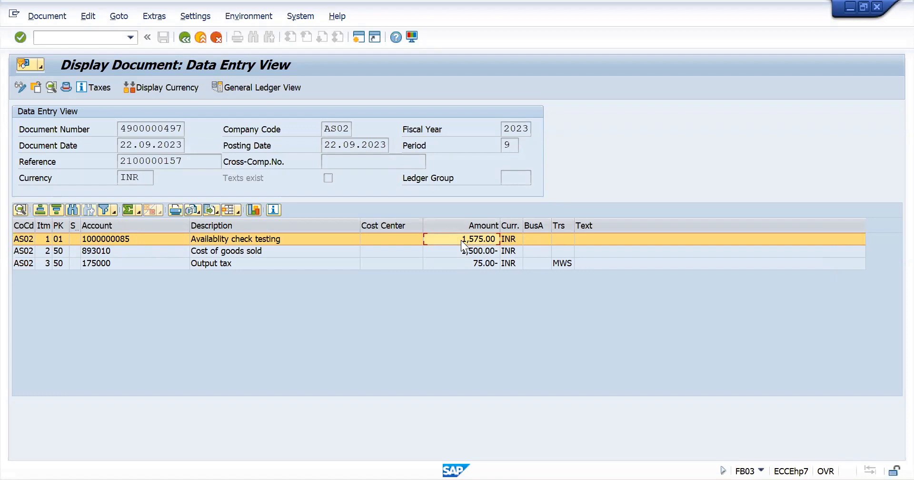
left_click(87, 252)
left_click(222, 256)
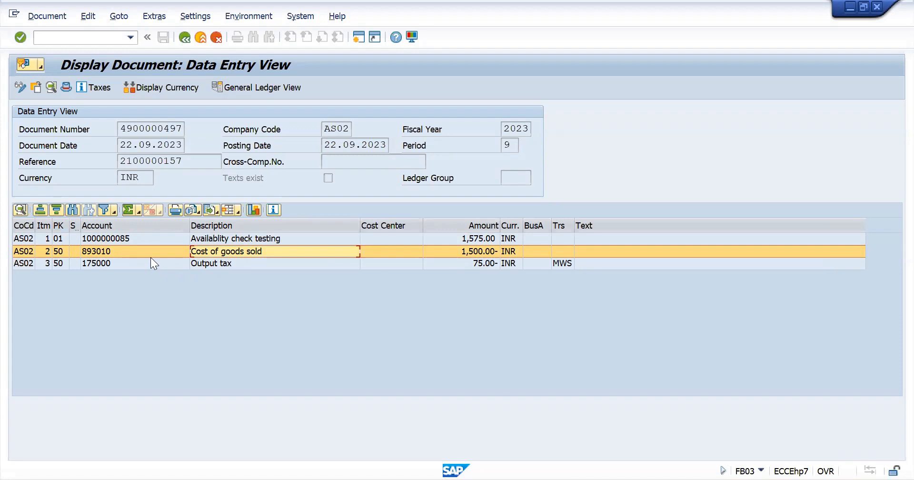
left_click(477, 252)
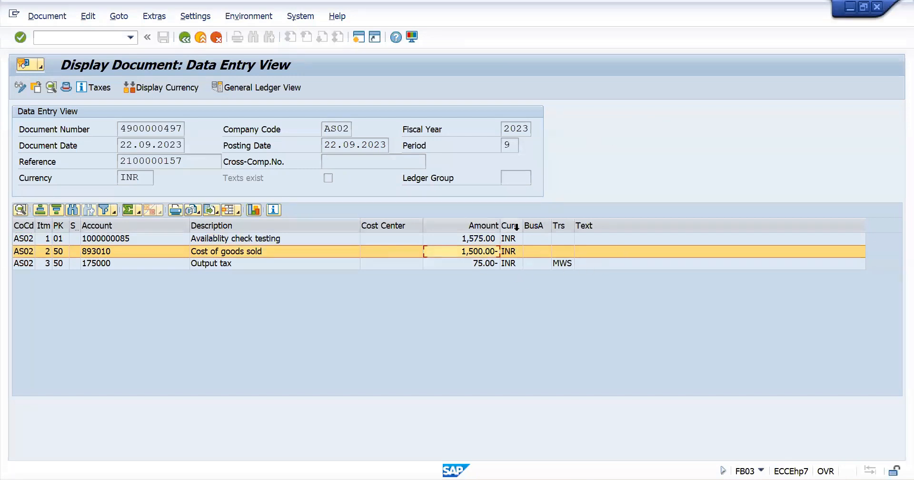
Hide the BusA and Text columns in the accounting document's line item list.
left_click(533, 225)
right_click(566, 274)
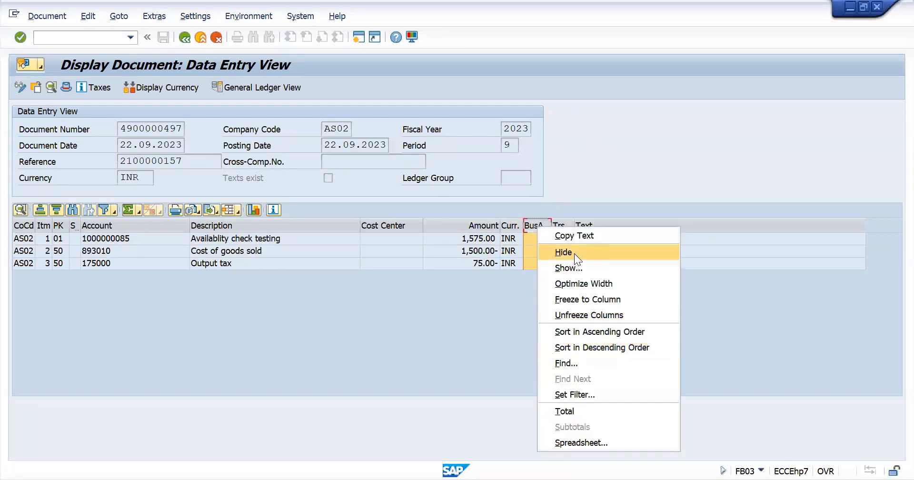
left_click(575, 253)
left_click(593, 228)
right_click(593, 229)
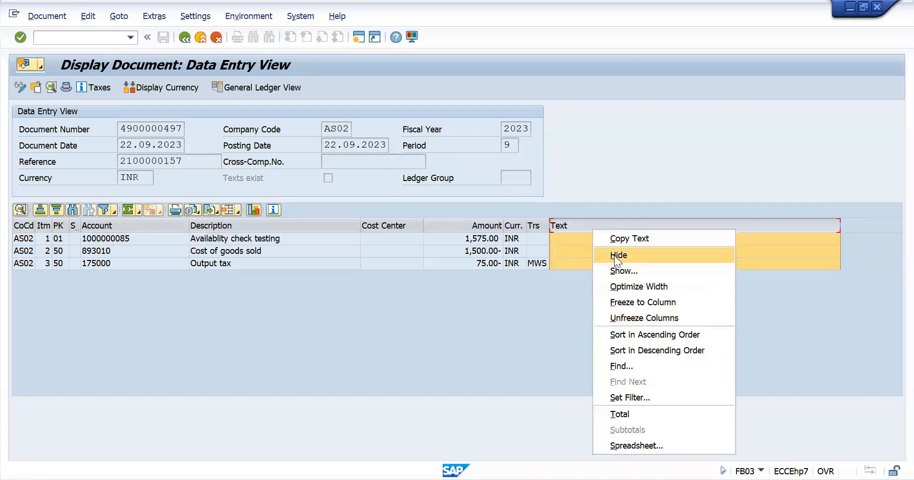
left_click(614, 256)
Capture a screen snip of the accounting document's header and line items, and switch to the 01_FI-SD Integration workbook in Excel.
key("super+shift+s")
left_click_drag(10, 55, 549, 271)
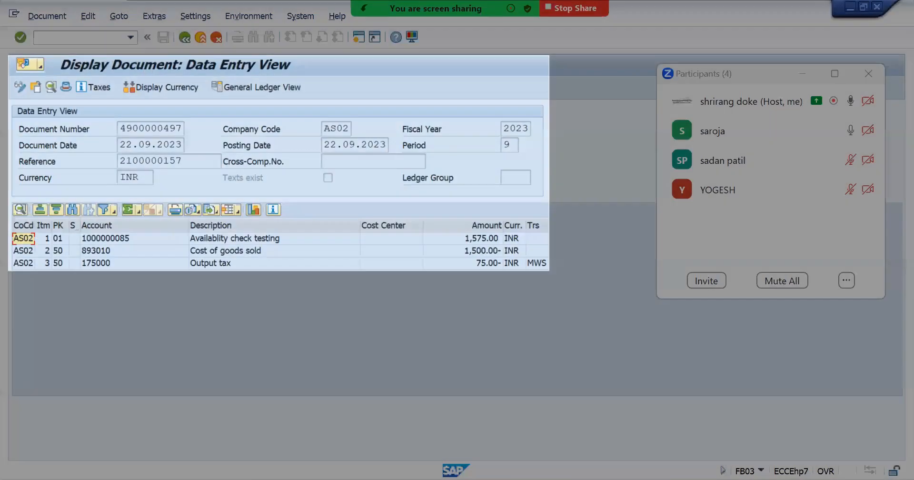
left_click(682, 479)
left_click(239, 272)
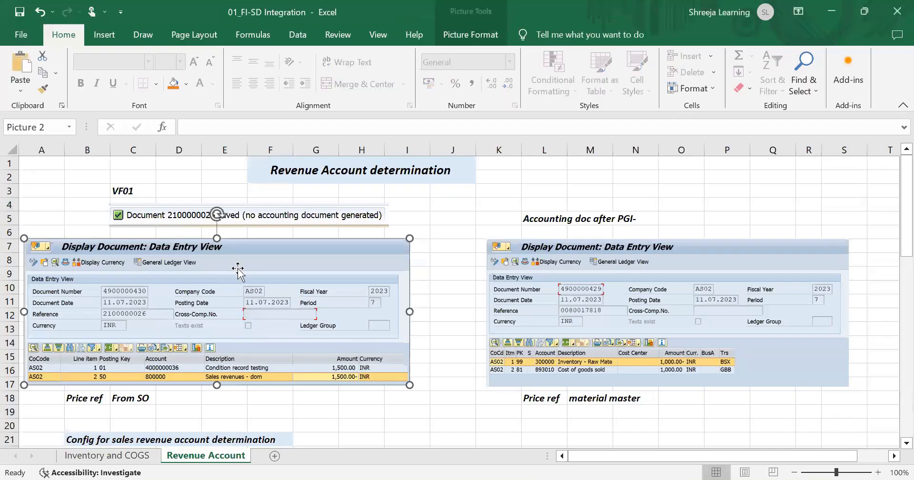
Replace the old billing accounting document picture on the Revenue Account sheet with the captured snip, scaled down to fit above the Price ref row.
scroll(237, 267, "down", 1)
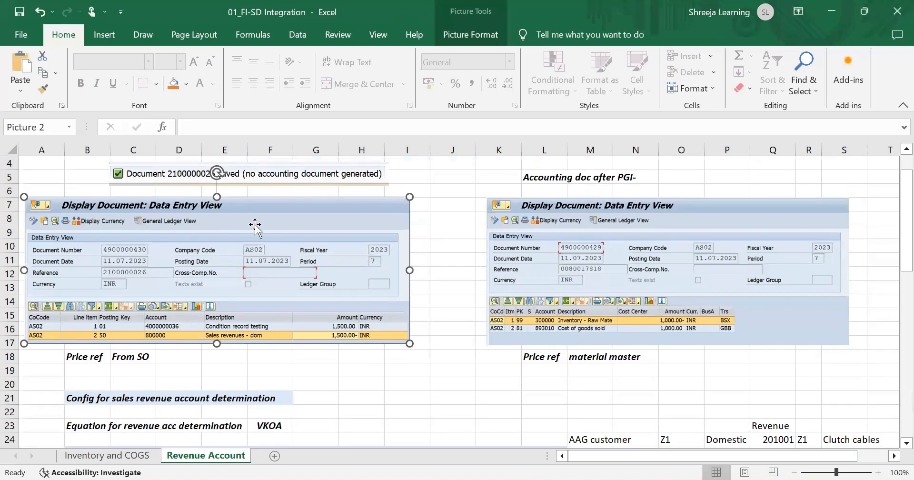
key("Delete")
left_click(44, 199)
key("ctrl+v")
left_click_drag(560, 196, 378, 268)
left_click_drag(312, 370, 316, 265)
left_click(471, 295)
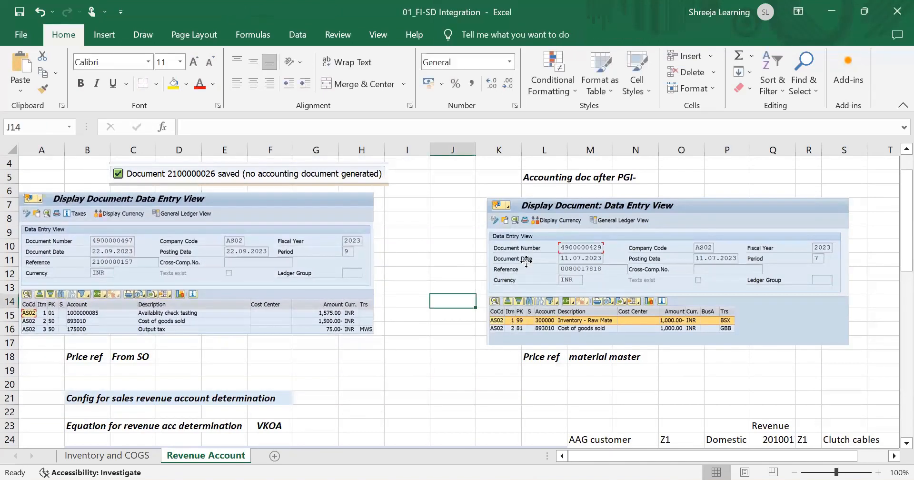
Nudge the two accounting document pictures vertically, moving the PGI one slightly up and the billing one slightly down.
left_click_drag(524, 265, 529, 259)
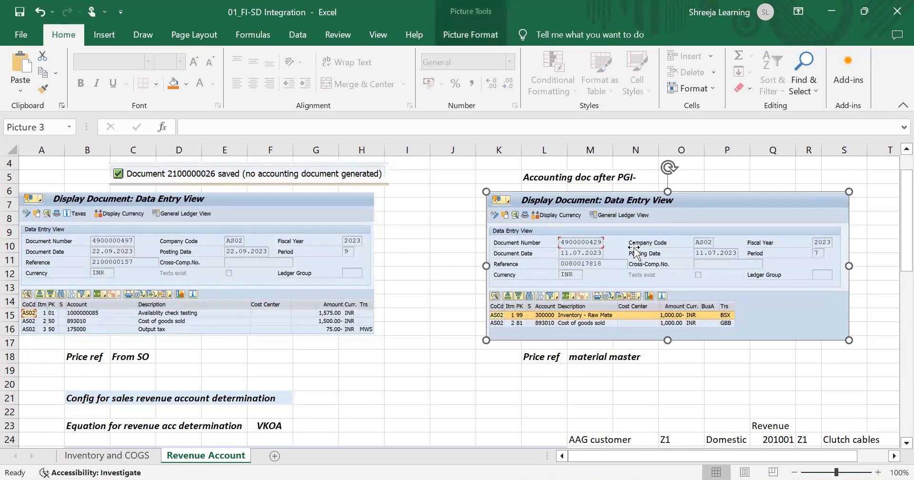
left_click(290, 272)
left_click_drag(289, 268, 288, 273)
left_click(373, 368)
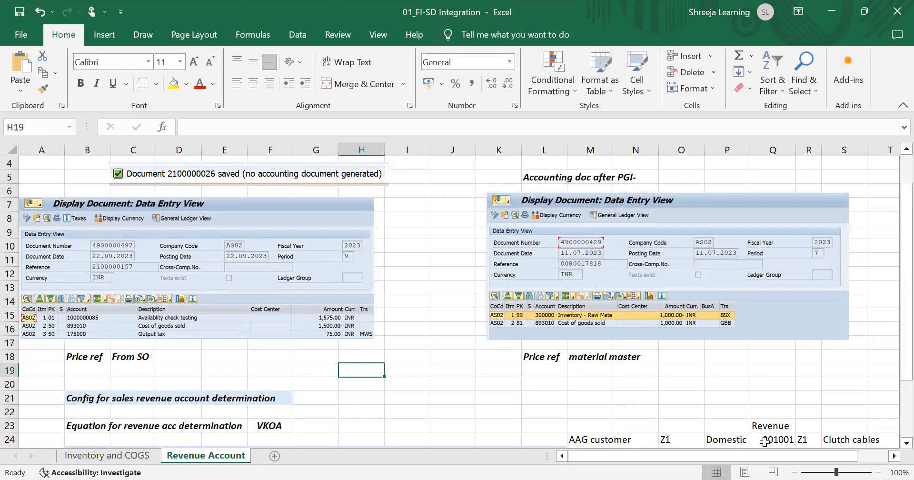
Compare the line items of the billing and PGI accounting documents along with their price references.
left_click(879, 473)
left_click(878, 472)
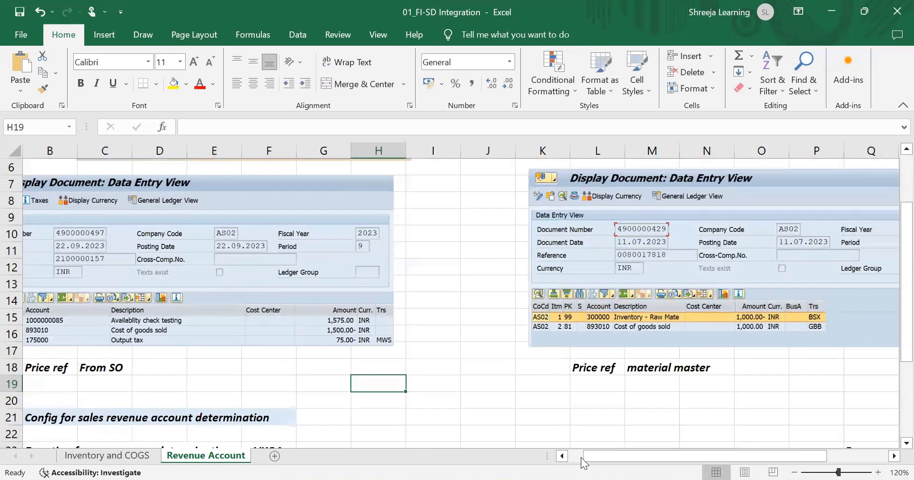
left_click(563, 456)
left_click(297, 382)
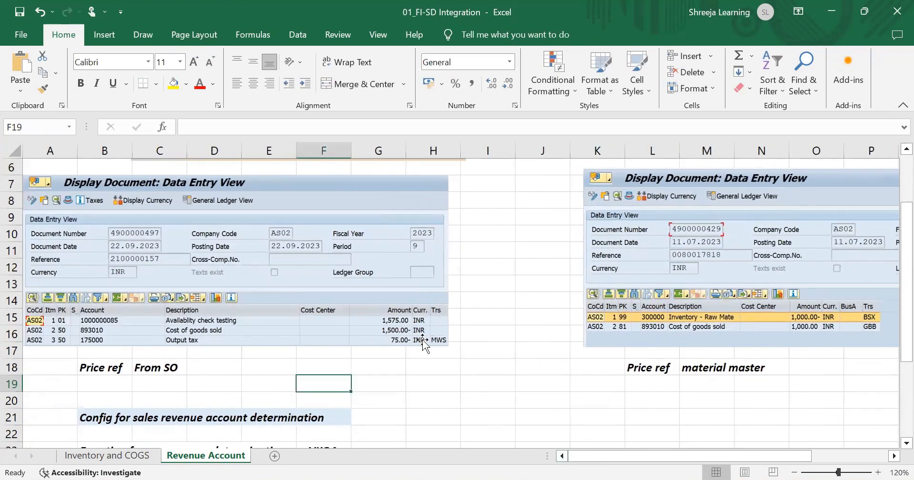
left_click_drag(643, 456, 705, 456)
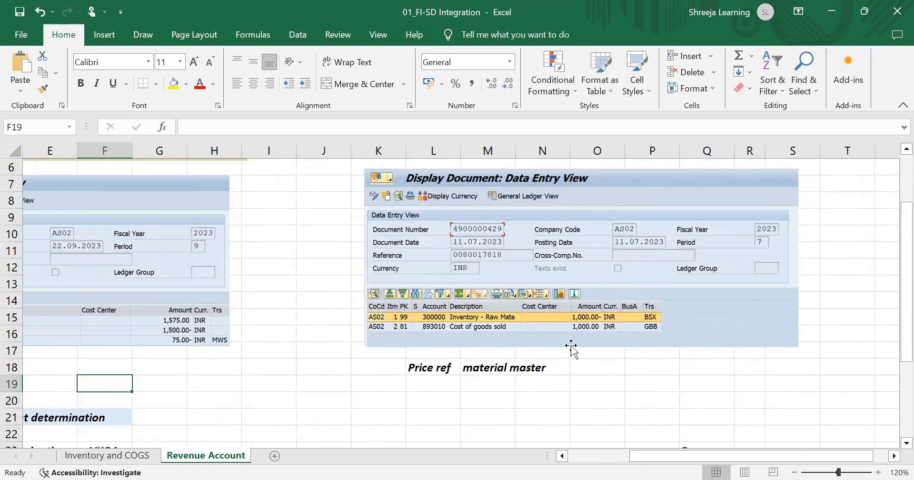
left_click(795, 472)
left_click(774, 473)
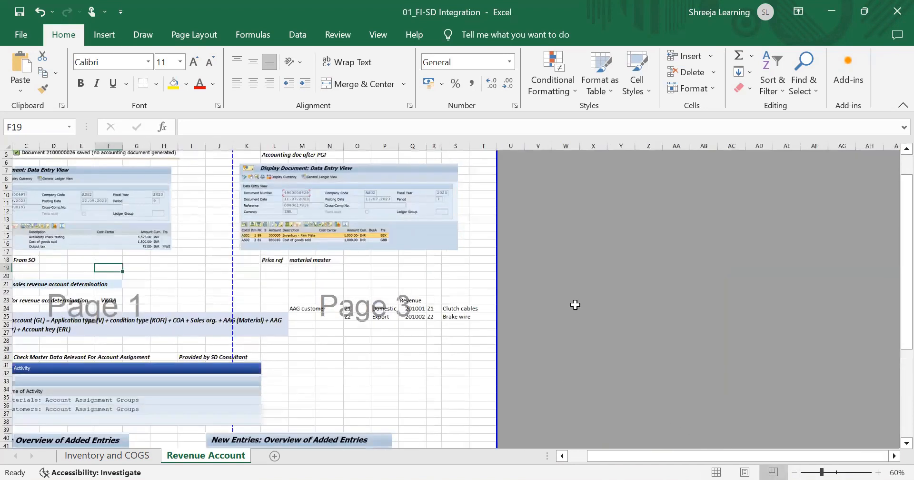
key("ctrl+z")
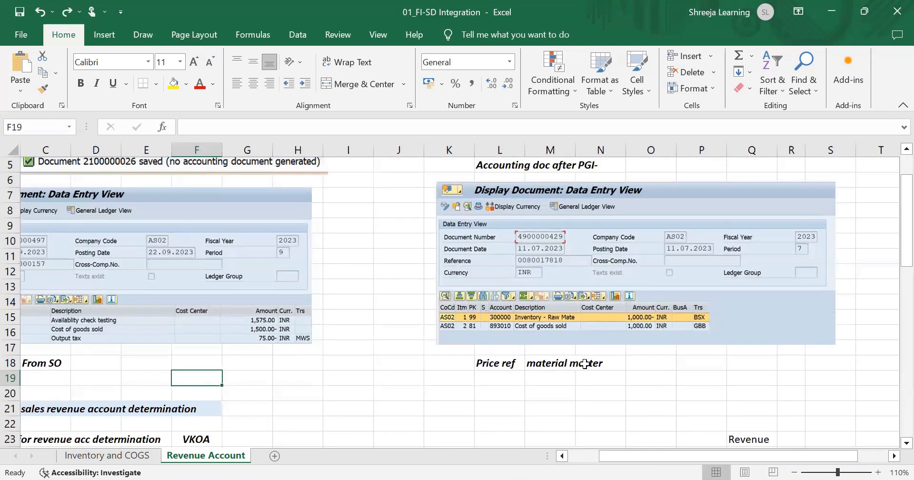
left_click(604, 362)
left_click_drag(604, 362, 478, 361)
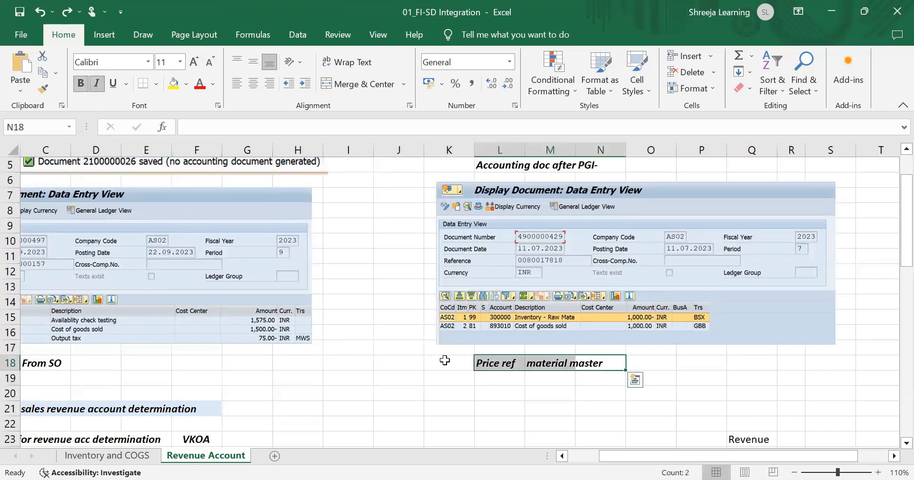
scroll(576, 462, "left", 2)
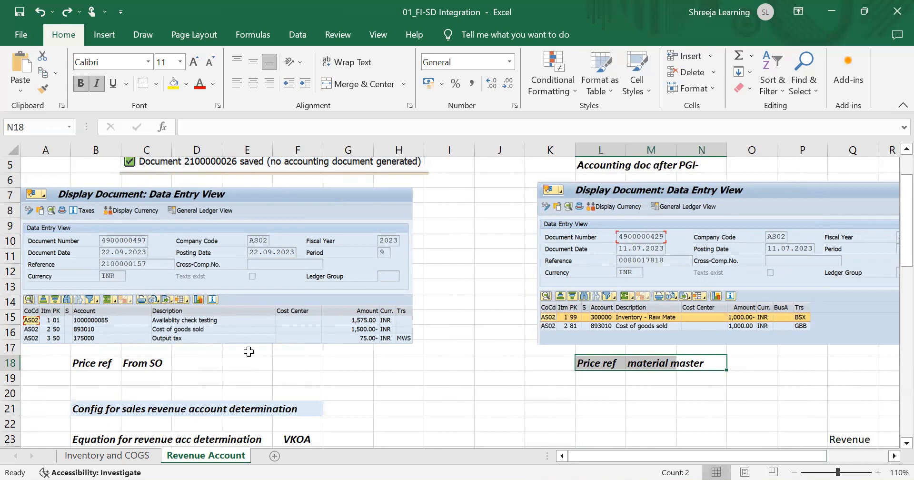
left_click(710, 423)
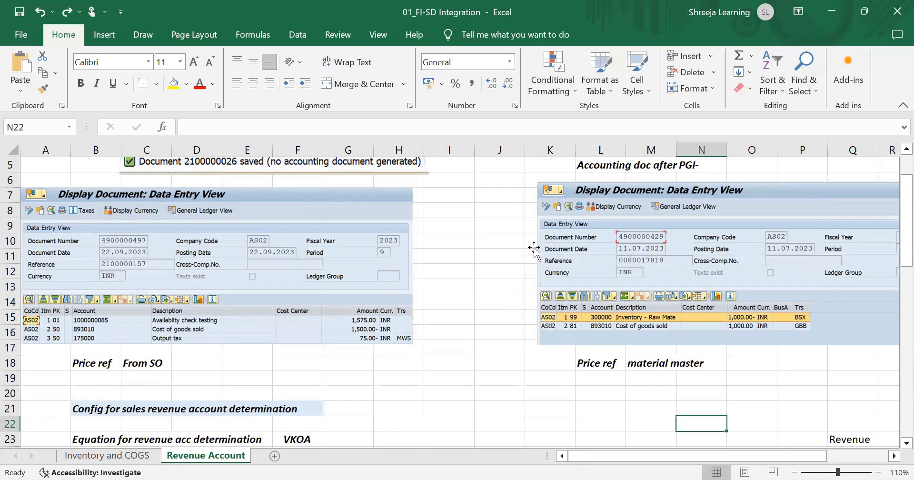
Change the VKOA label in cell F23 to "VKOA setting" and widen column F to fit it.
scroll(534, 248, "down", 5)
scroll(534, 248, "up", 2)
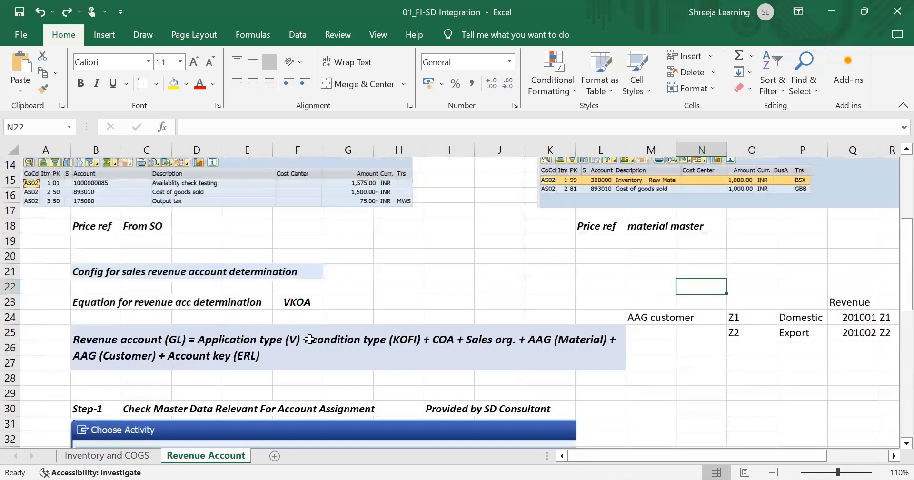
double_click(316, 303)
type("setting")
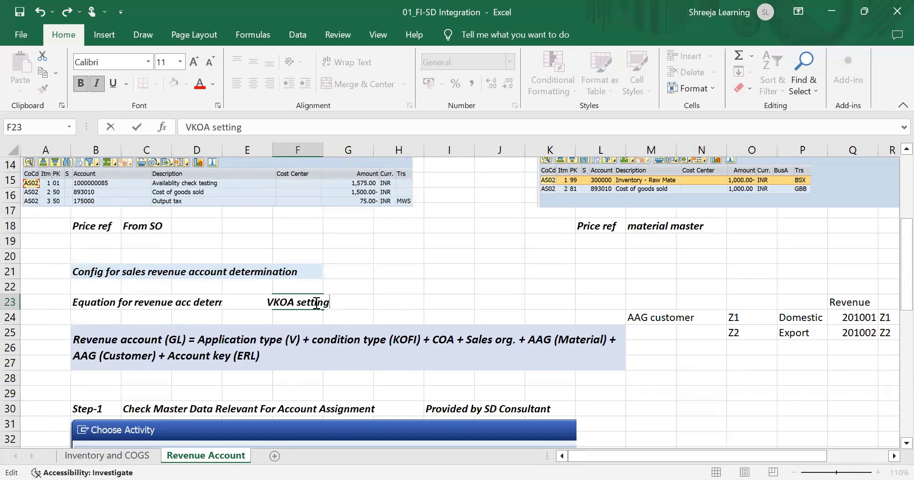
left_click(384, 295)
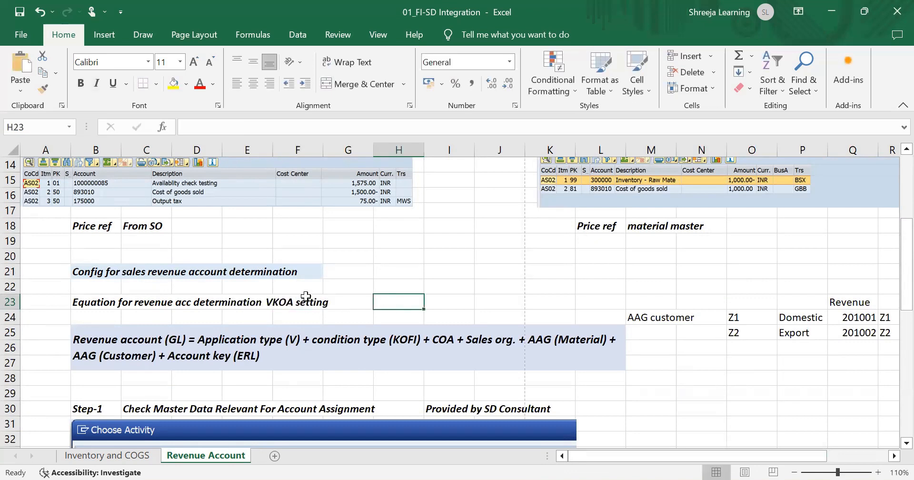
left_click_drag(323, 149, 340, 149)
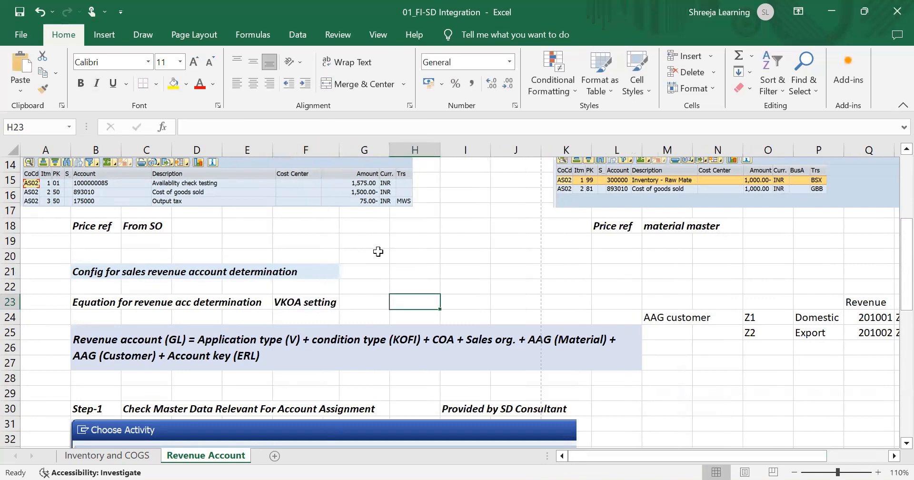
left_click(378, 253)
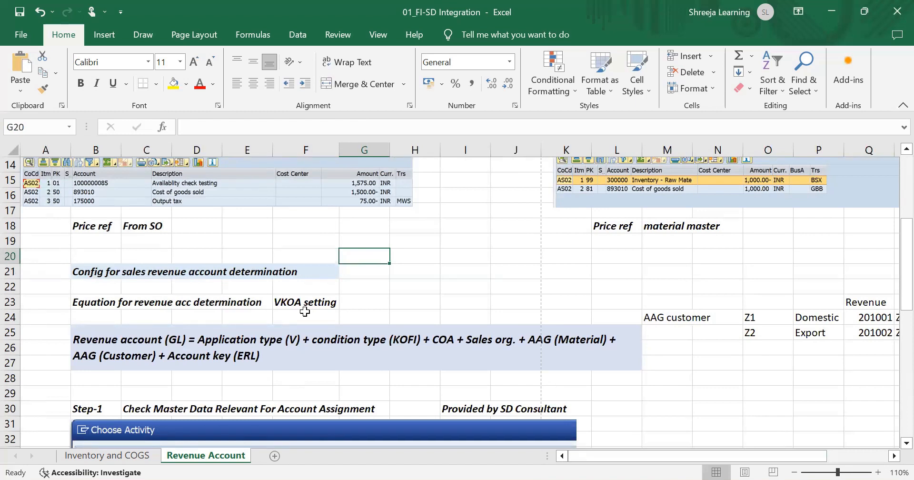
Examine the revenue account equation component by component, including application type, condition type, COA, sales org. and the material and customer AAG.
scroll(306, 312, "down", 4)
scroll(41, 343, "up", 4)
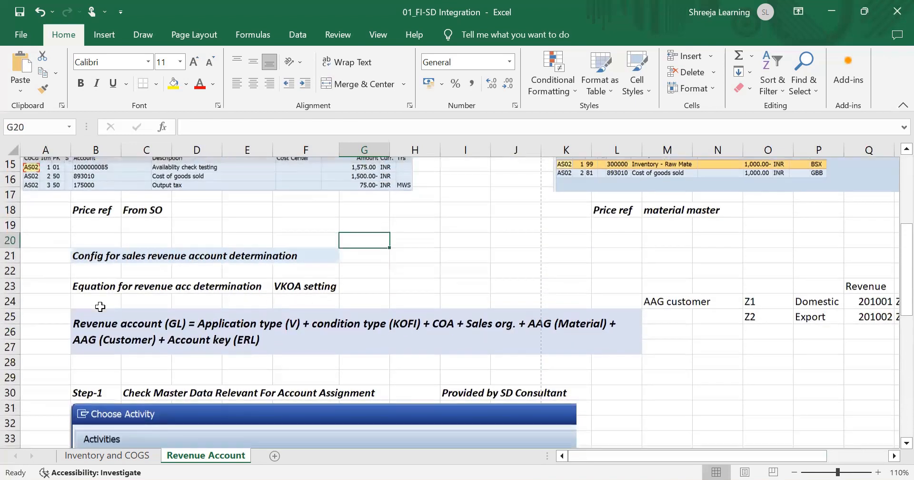
scroll(100, 307, "down", 2)
left_click(147, 292)
left_click(186, 249)
left_click_drag(186, 248, 69, 249)
left_click(183, 288)
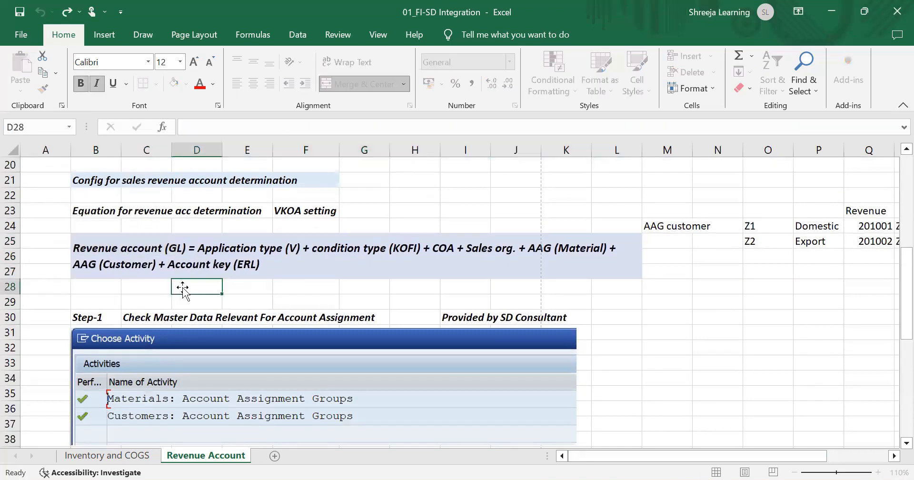
double_click(199, 249)
left_click_drag(198, 248, 301, 245)
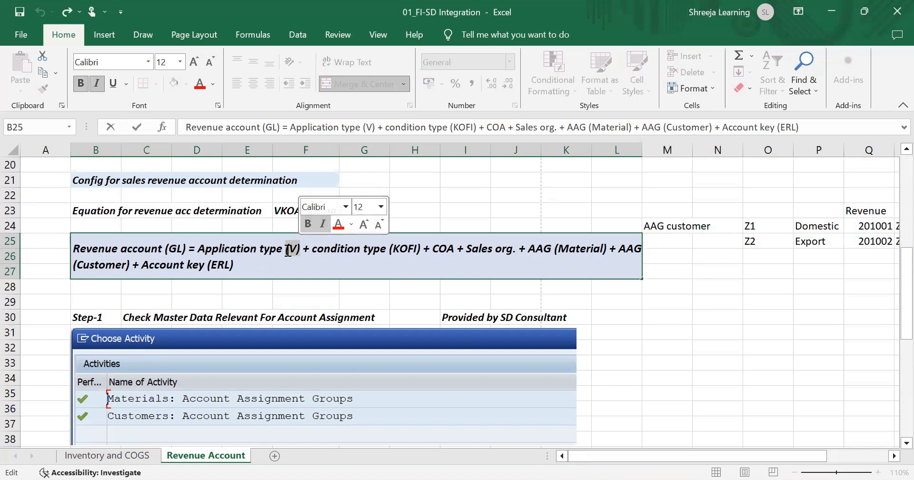
left_click_drag(313, 253, 421, 249)
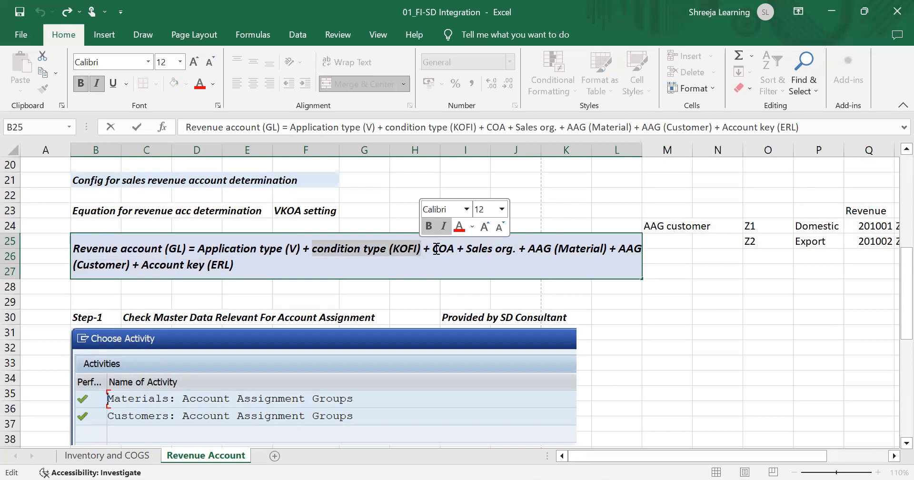
left_click_drag(433, 249, 516, 249)
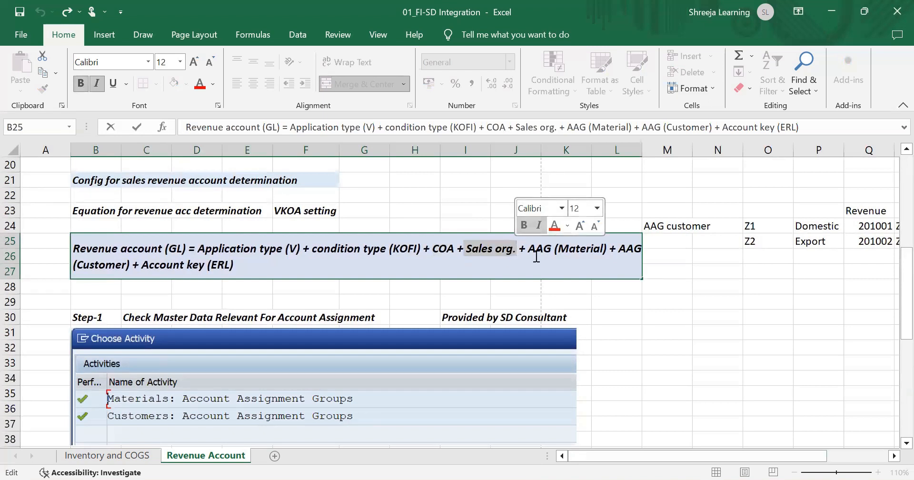
left_click_drag(528, 246, 198, 252)
left_click(210, 265)
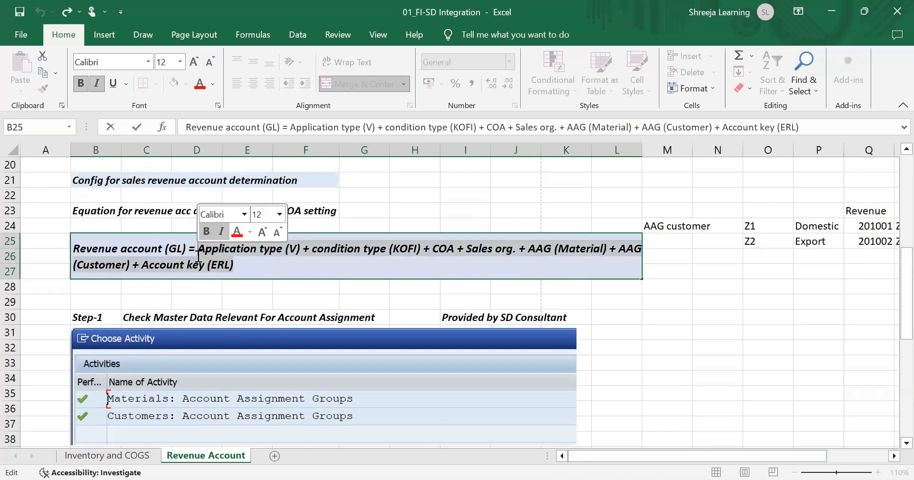
left_click_drag(434, 254, 602, 250)
left_click_drag(76, 274, 132, 275)
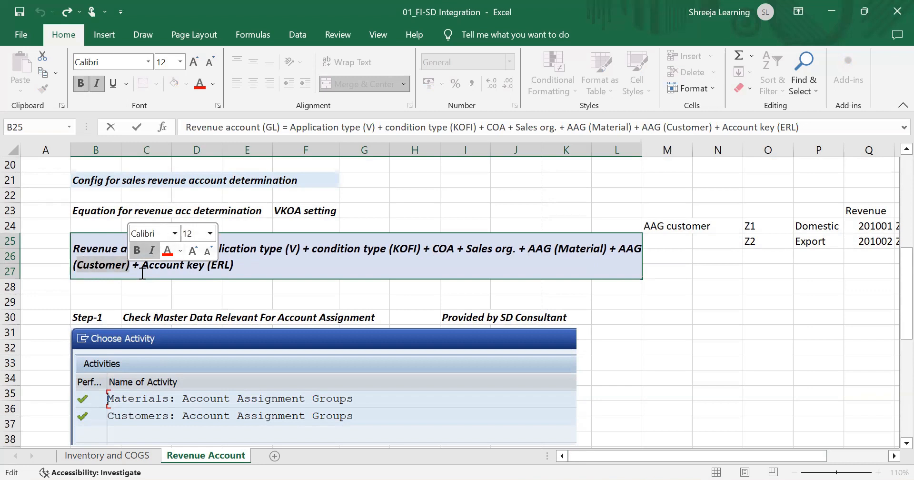
left_click(143, 287)
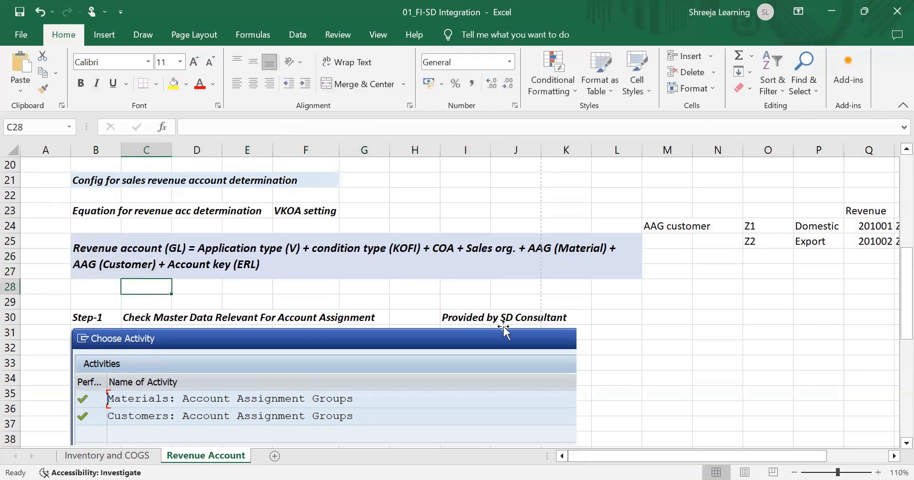
left_click(737, 361)
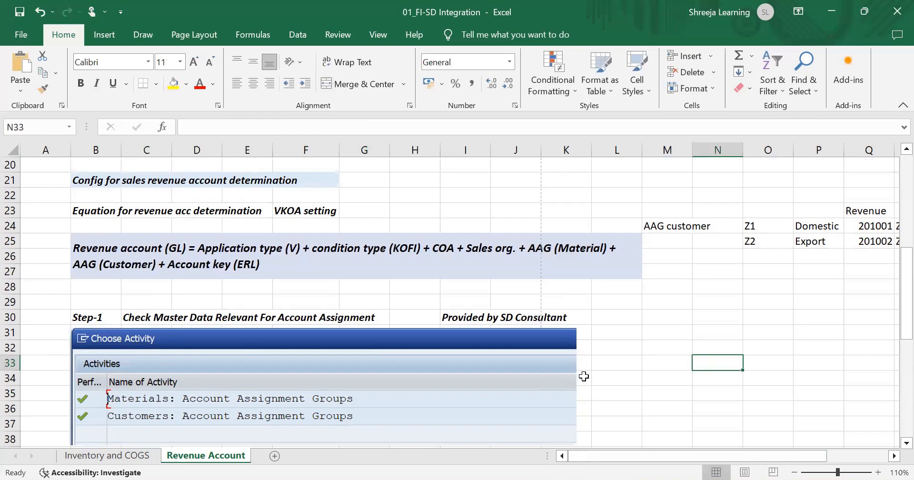
left_click(614, 368)
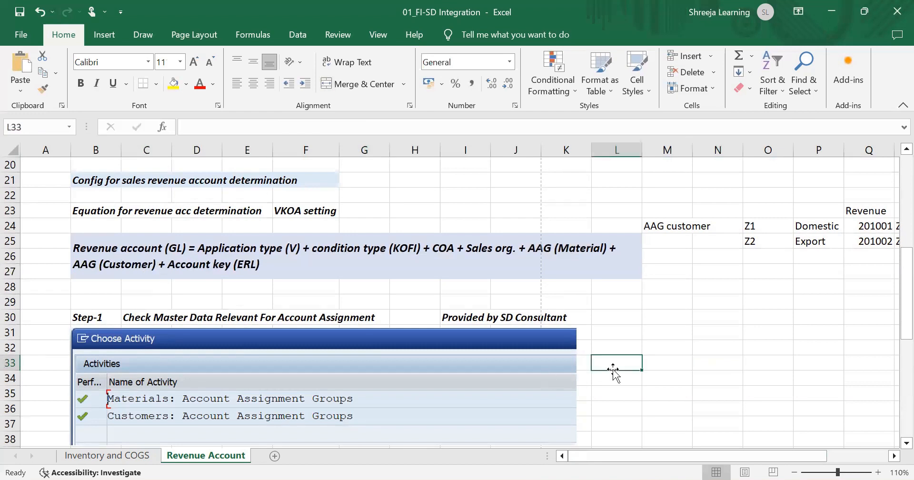
left_click(711, 381)
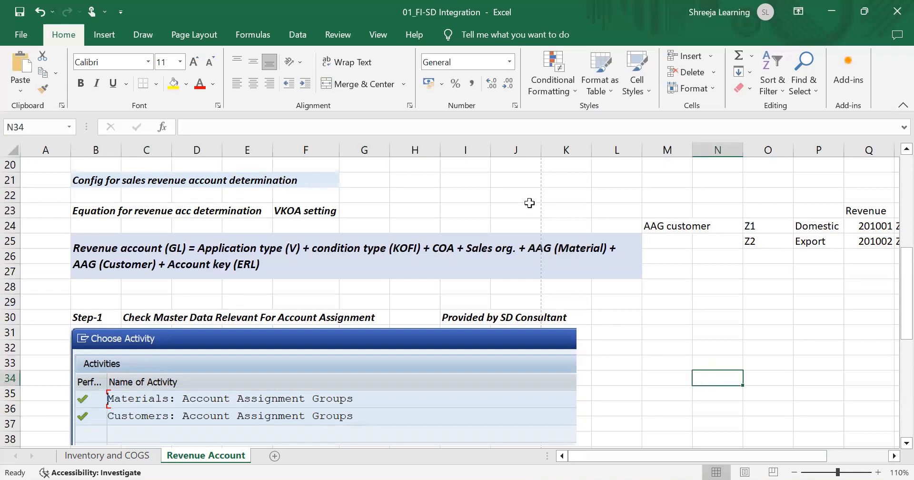
left_click(528, 183)
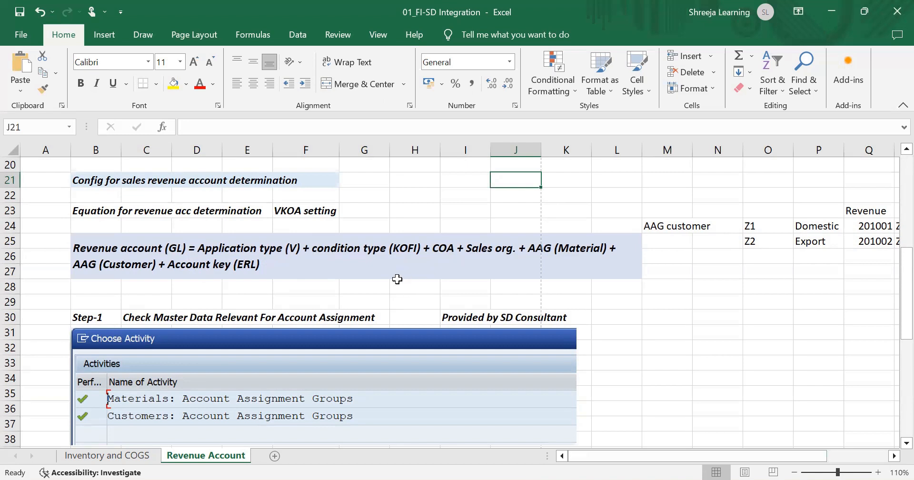
Highlight the application type and condition type terms in the revenue account equation for review.
left_click(442, 252)
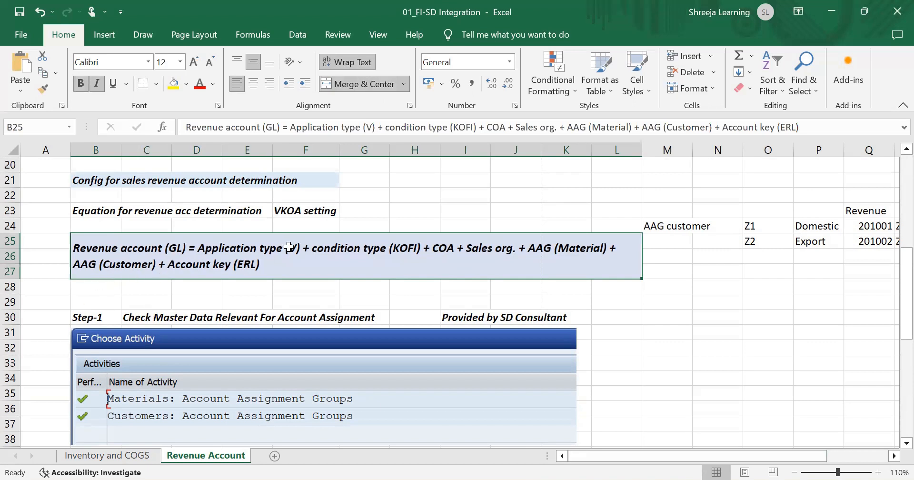
double_click(419, 251)
left_click_drag(421, 248, 198, 248)
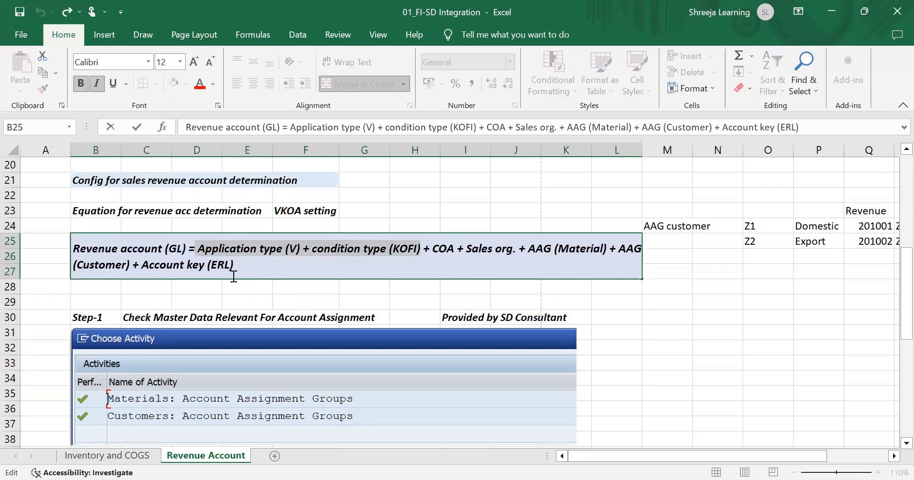
Leave the revenue account equation cell and look at the customer AAG entries for domestic and export.
left_click(282, 301)
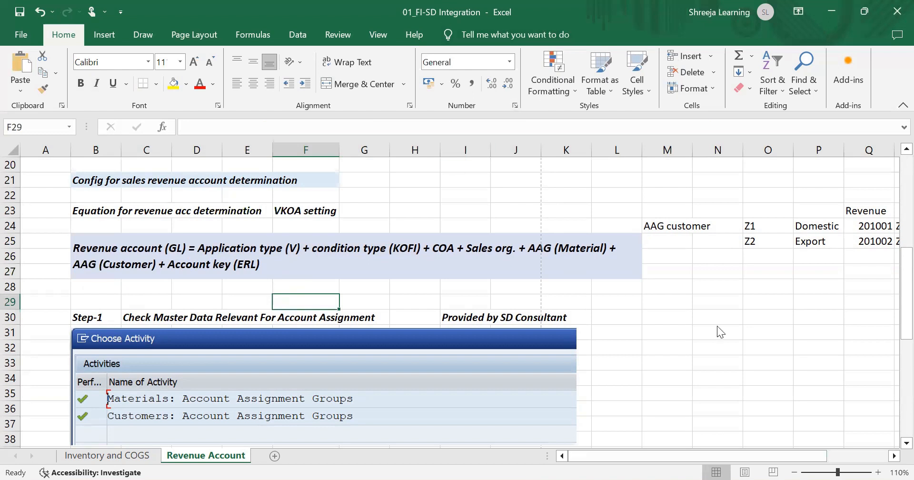
left_click(769, 316)
left_click(768, 267)
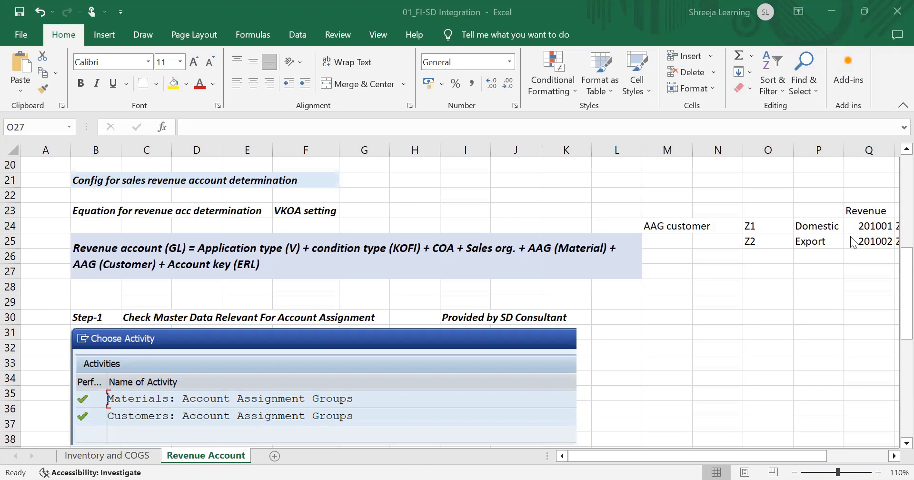
Highlight the Step-1 heading row on checking master data relevant for account assignment, including the SD consultant note.
left_click(617, 384)
scroll(617, 385, "down", 5)
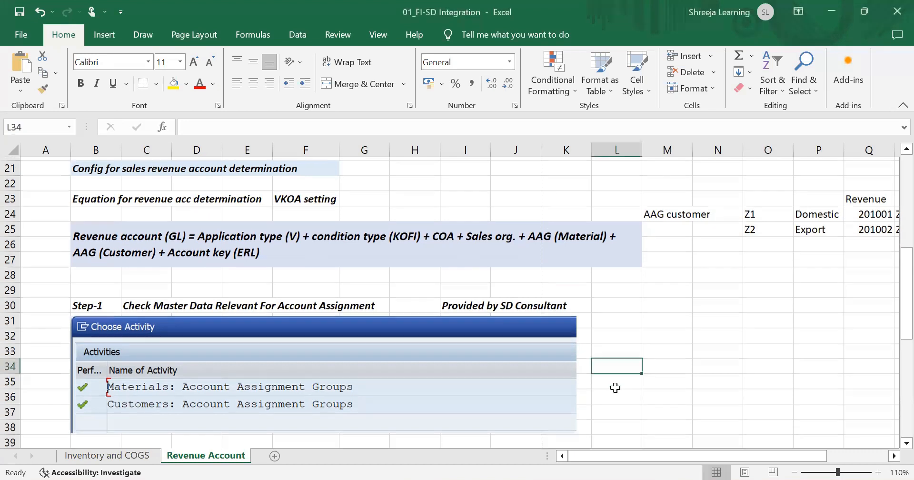
scroll(616, 391, "up", 2)
scroll(615, 388, "up", 1)
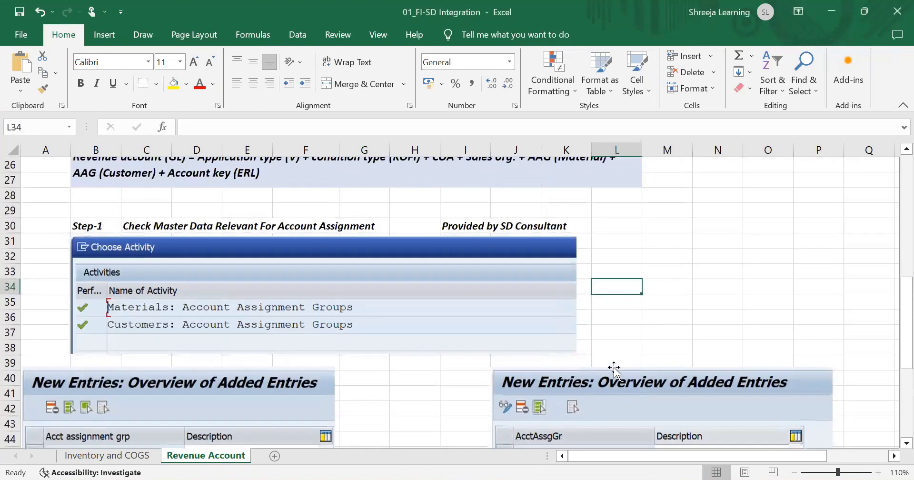
left_click(580, 225)
left_click_drag(492, 227, 76, 229)
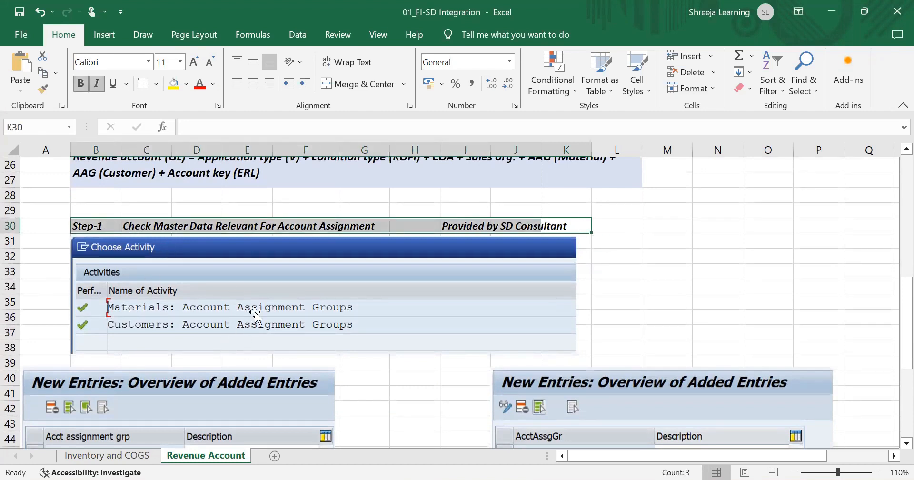
Examine the Step-1 screenshots showing the material and customer account assignment groups and where they are assigned in the master data.
scroll(253, 326, "down", 5)
scroll(255, 313, "up", 4)
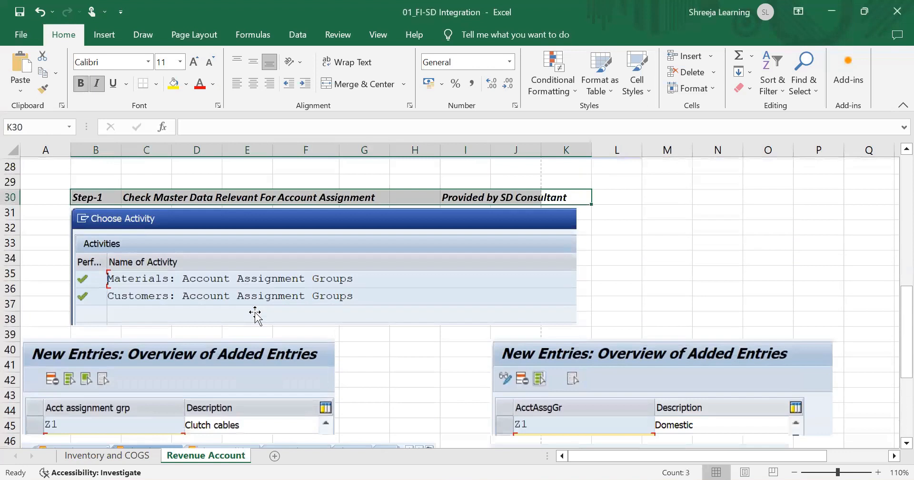
scroll(259, 319, "down", 5)
scroll(271, 316, "up", 2)
scroll(305, 281, "up", 2)
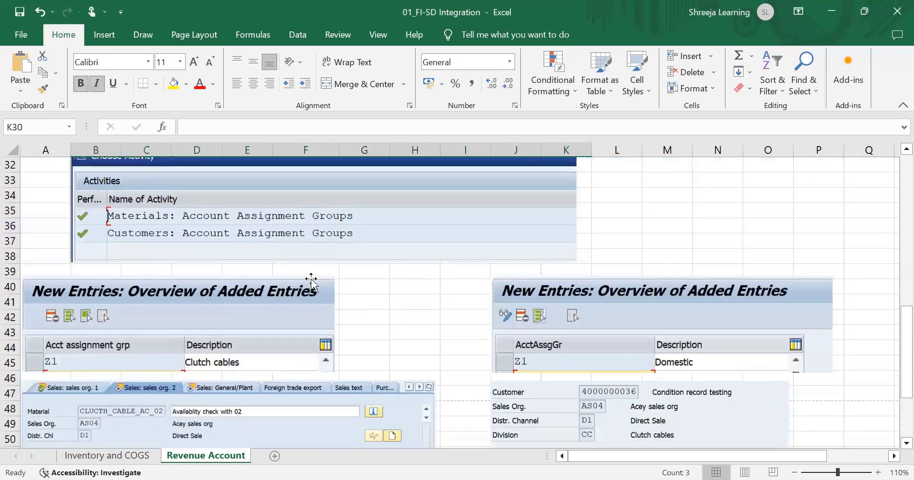
scroll(312, 281, "up", 1)
scroll(312, 282, "down", 2)
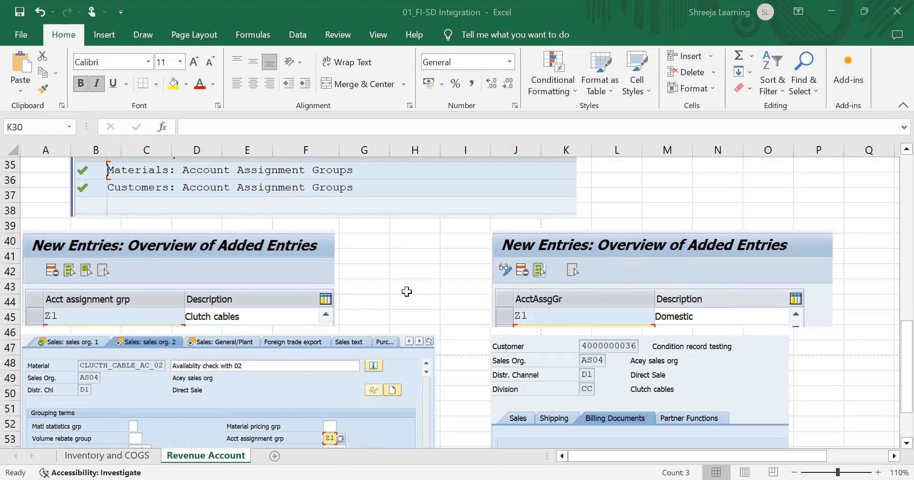
left_click(466, 256)
scroll(416, 296, "down", 3)
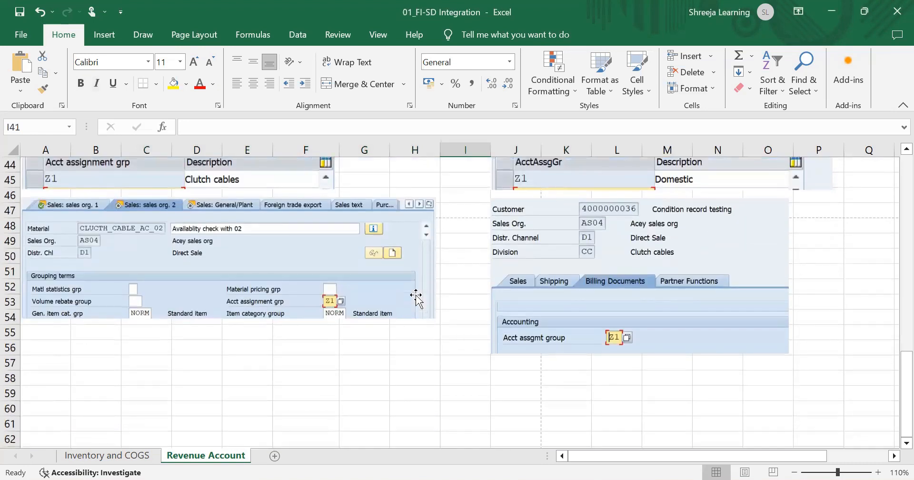
scroll(416, 295, "up", 2)
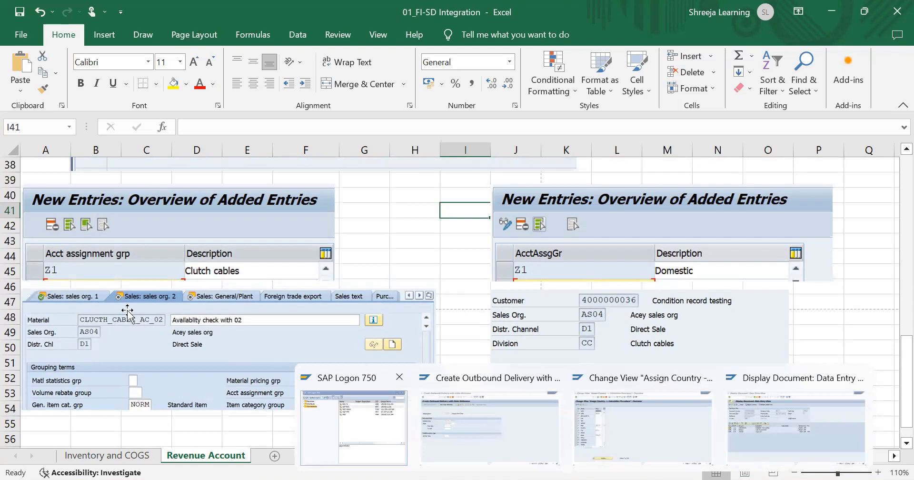
Switch to the SAP outbound delivery session and open the view selection for material CLUCTH_CABLE_AC_02 in transaction MM02.
mouse_move(633, 430)
left_click(477, 421)
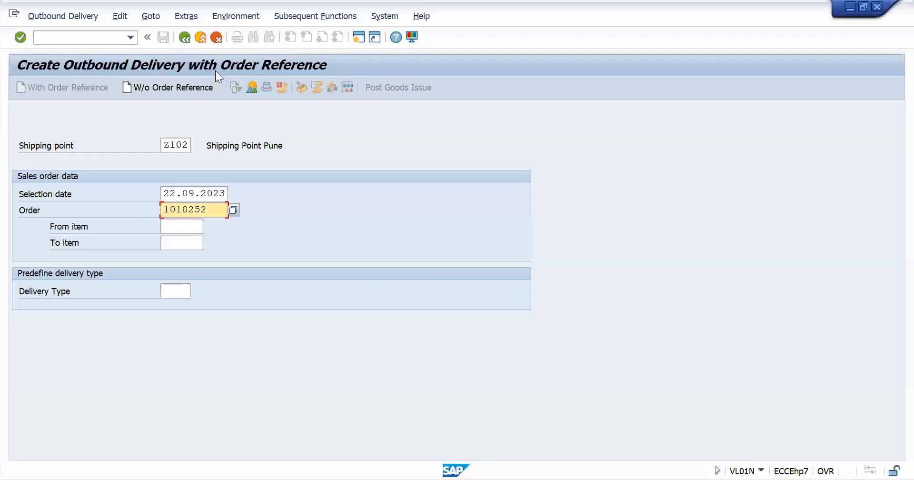
left_click(201, 38)
type("mm02")
key("Return")
key("Down")
key("Return")
left_click(54, 90)
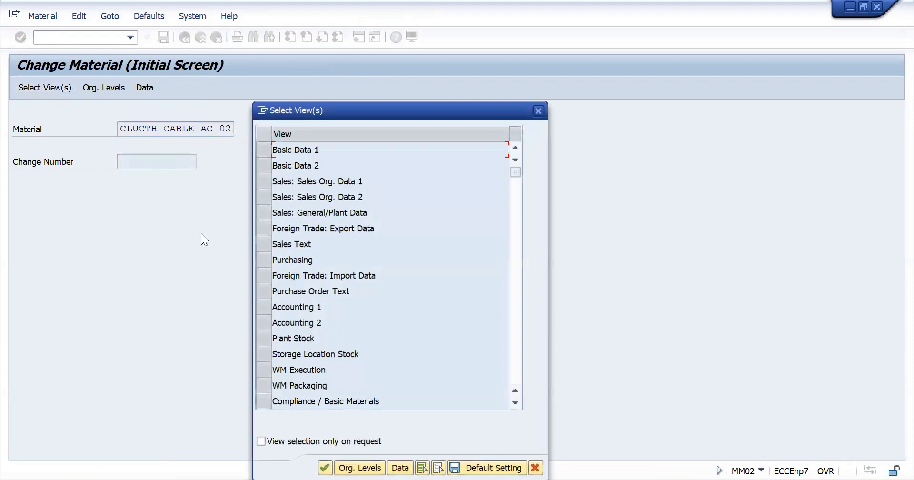
Open the material's Sales Org. Data 1 and 2 views for plant AS03, sales organization AS04 and distribution channel D1.
left_click(264, 181)
left_click(261, 197)
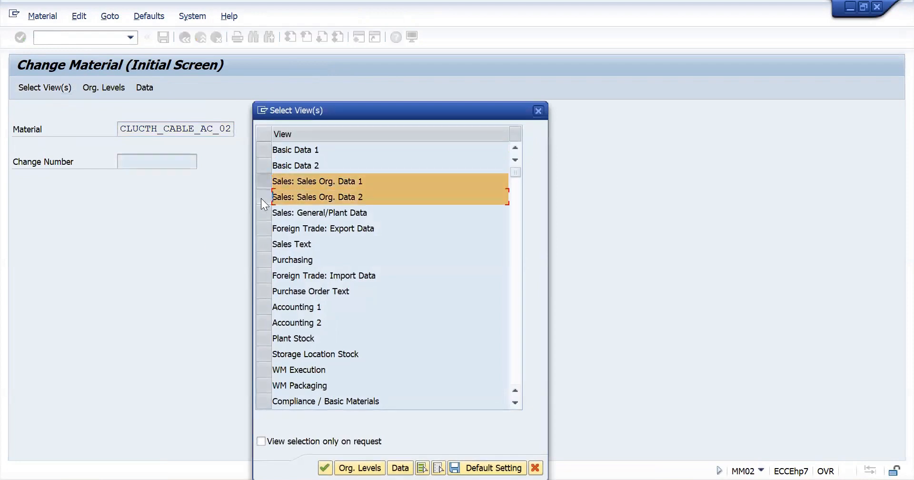
left_click(366, 469)
type("as03")
key("Tab")
type("as04")
key("Tab")
type("d1")
key("Return")
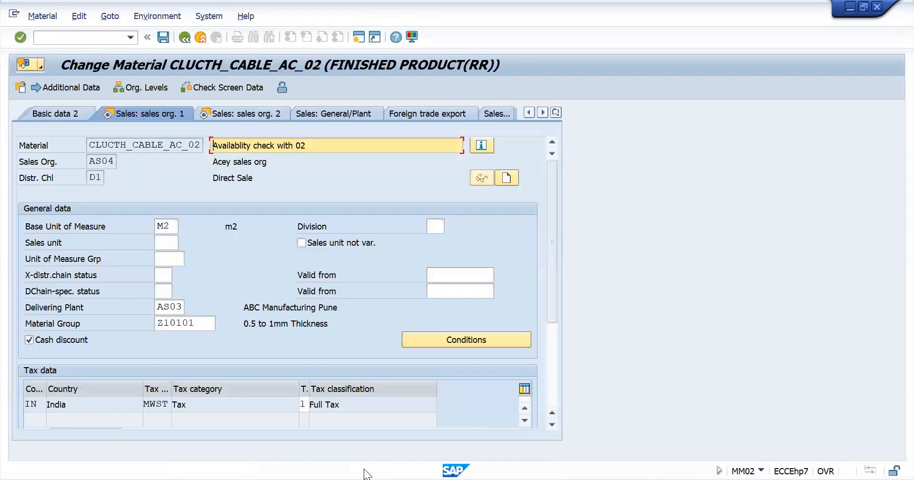
Check the material's account assignment group in the Sales Org. 2 data against the Excel notes, and leave the material master.
key("alt+Tab")
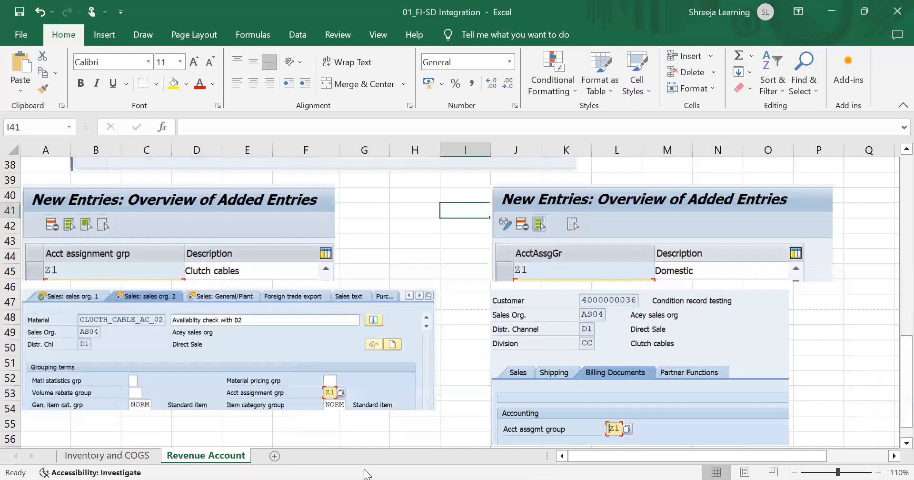
key("alt+Tab")
left_click(265, 114)
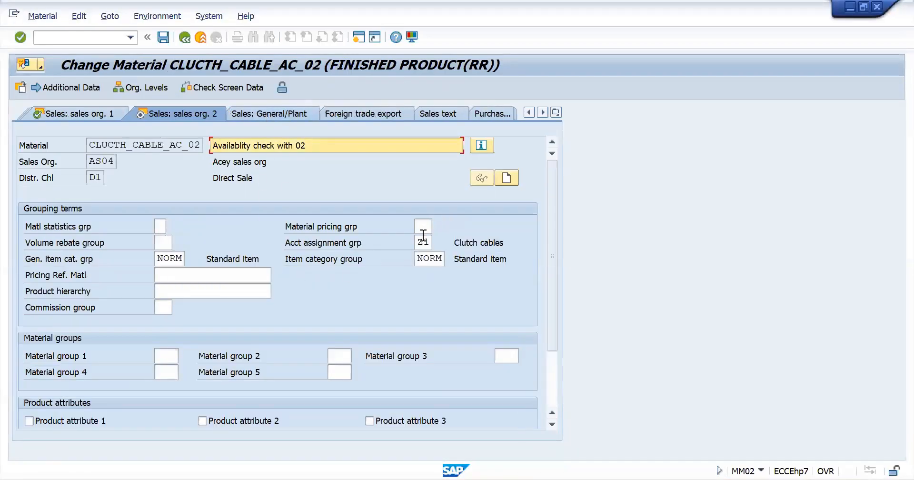
left_click(312, 244)
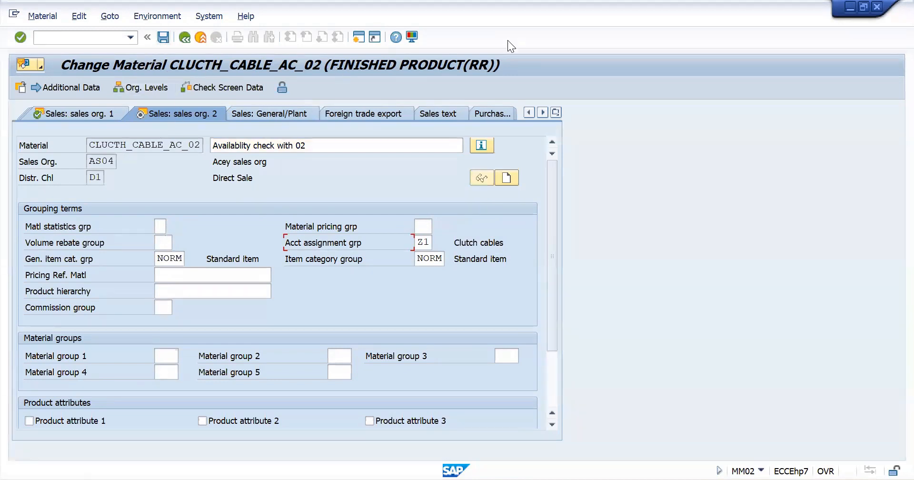
double_click(432, 245)
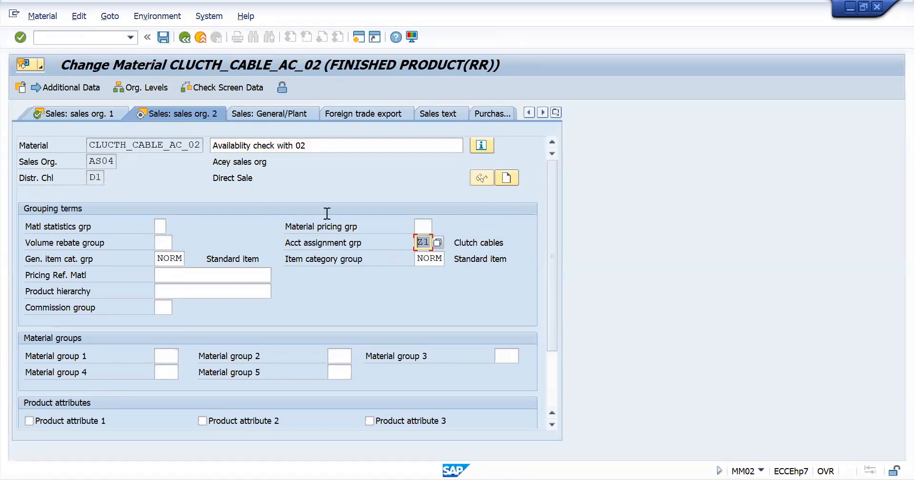
left_click(184, 41)
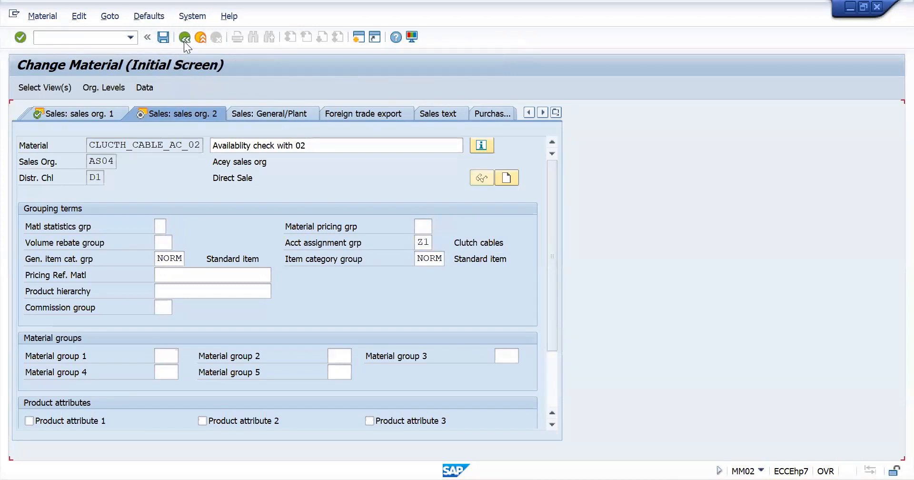
left_click(184, 37)
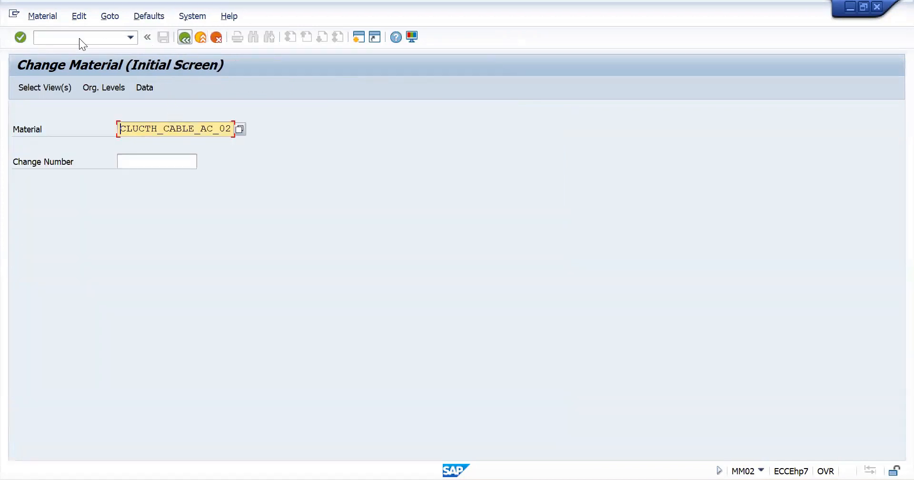
Open the customer documented in the Excel notes for change with transaction XD02, replacing the proposed customer number.
type("xd02")
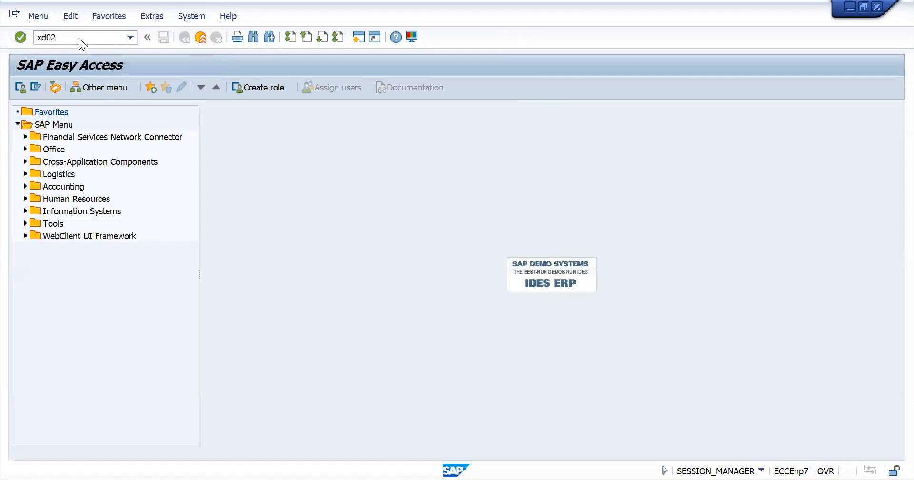
key("Return")
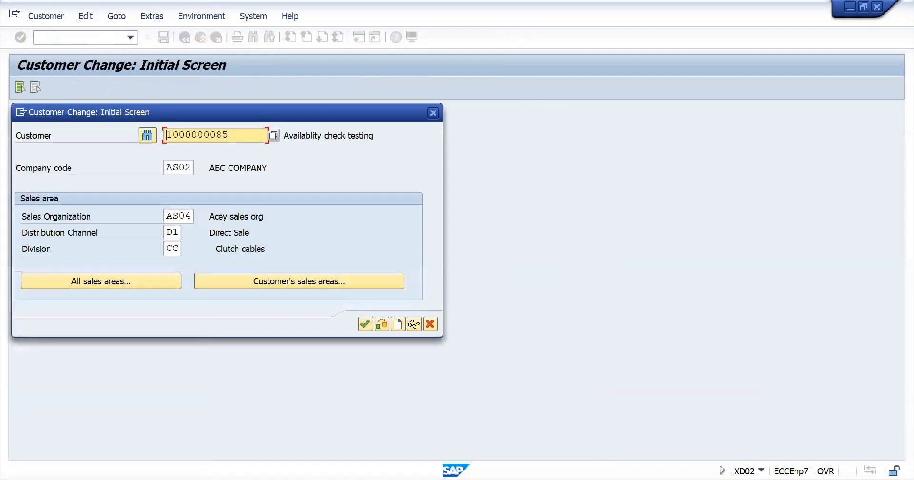
left_click(733, 421)
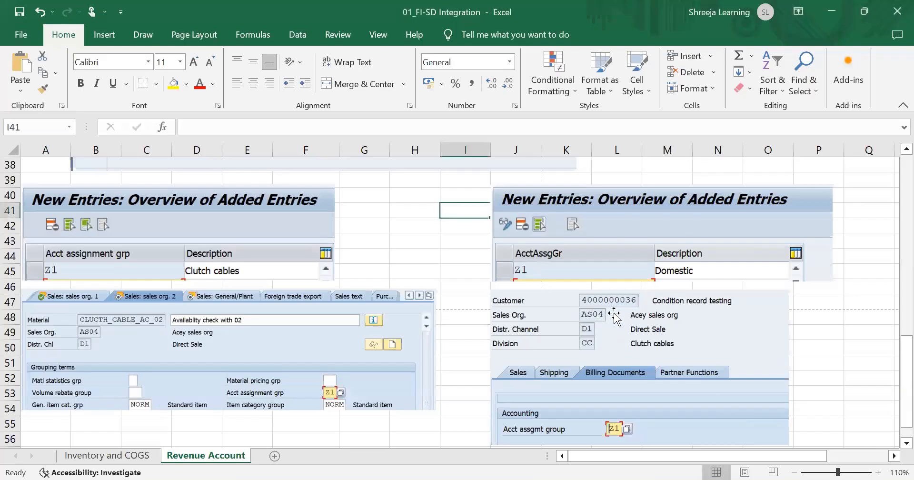
scroll(615, 317, "up", 1)
scroll(619, 371, "down", 1)
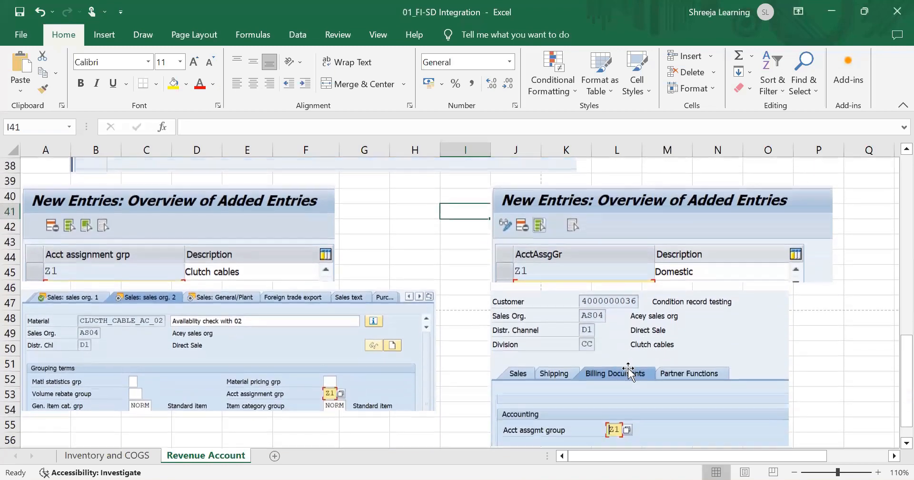
key("alt+Tab")
left_click_drag(247, 141, 59, 145)
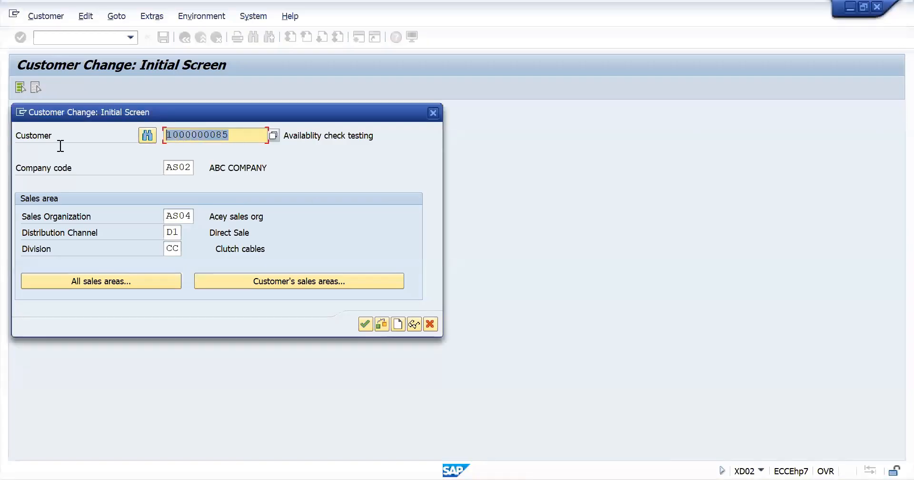
type("4000")
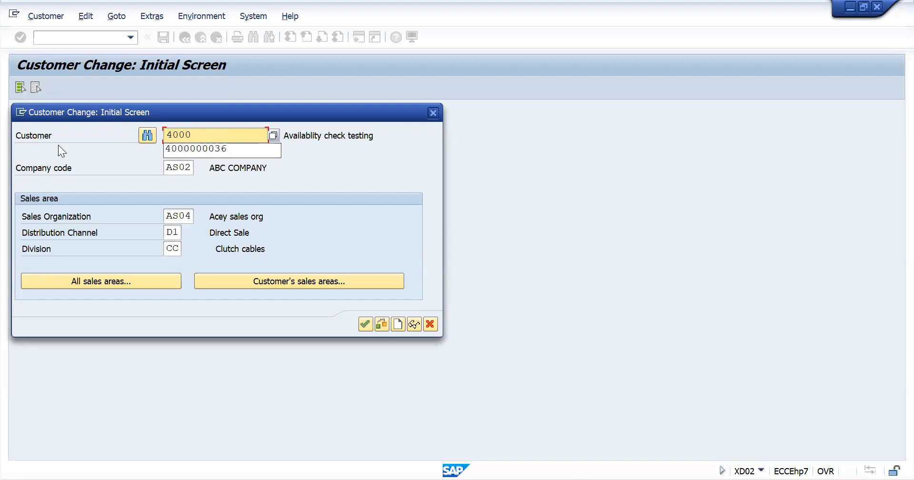
key("Down")
key("Return")
key("Return")
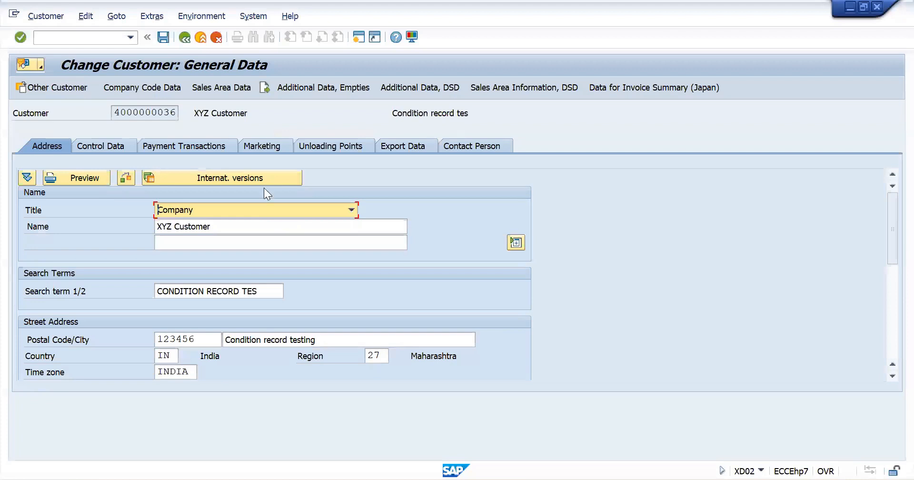
Check the account assignment group in the customer's sales area billing data, and exit the customer master.
left_click(216, 87)
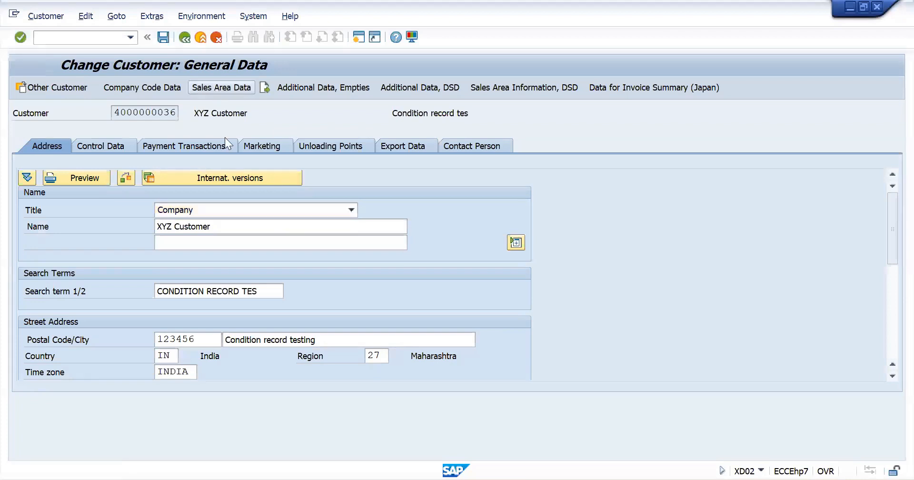
left_click(173, 194)
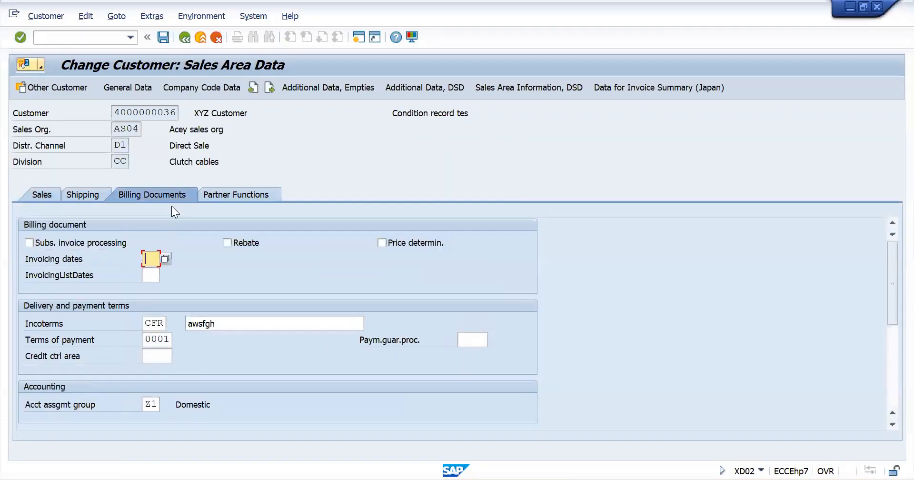
scroll(175, 305, "down", 5)
scroll(144, 295, "up", 2)
scroll(144, 295, "up", 1)
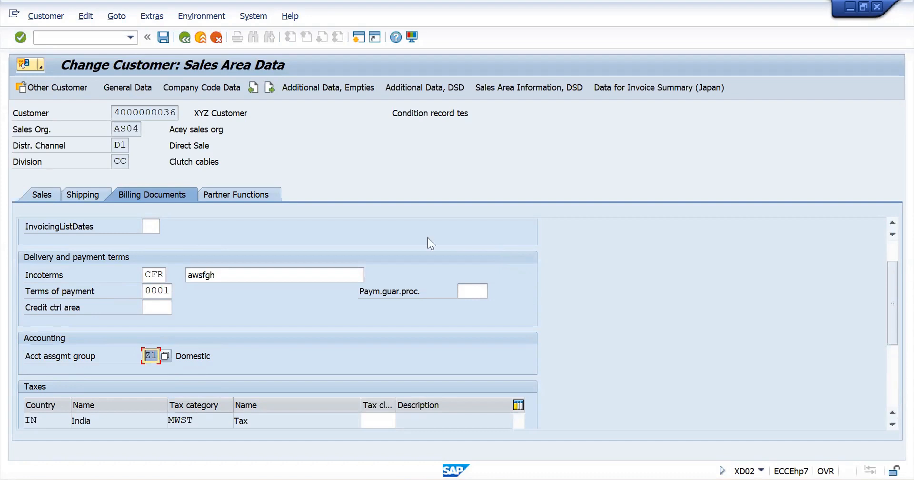
left_click(185, 39)
left_click(433, 113)
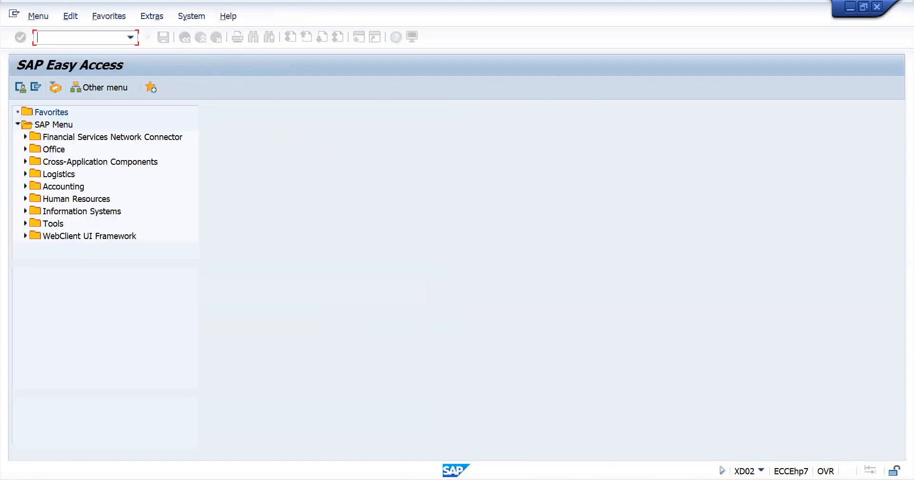
Return to the Excel workbook and review the revenue account equation together with the billing and PGI accounting documents.
left_click(666, 419)
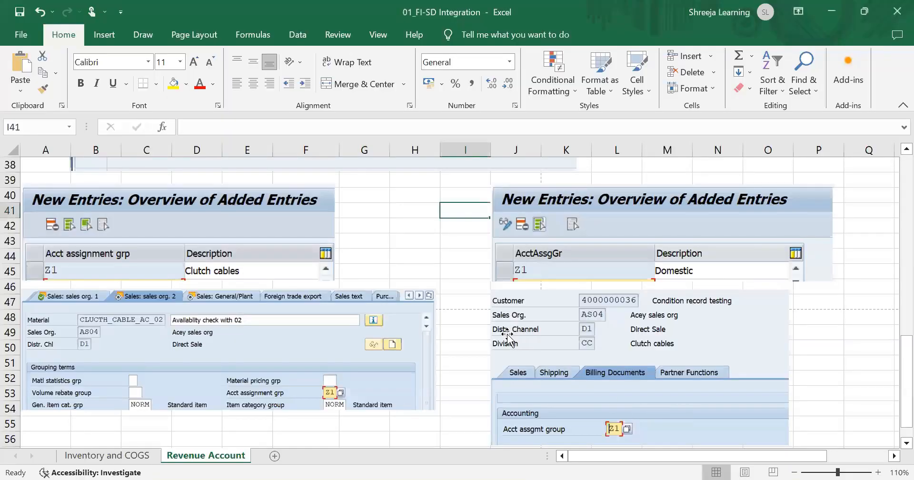
scroll(508, 333, "up", 4)
scroll(508, 324, "up", 2)
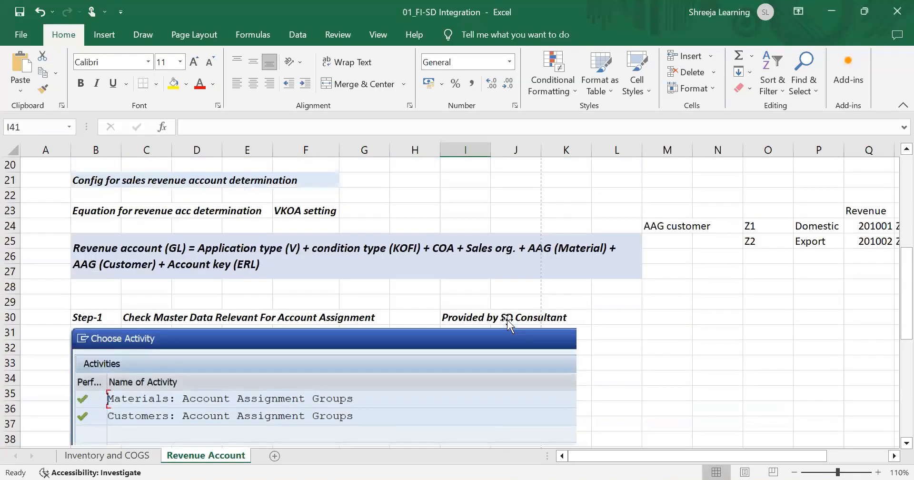
left_click(583, 253)
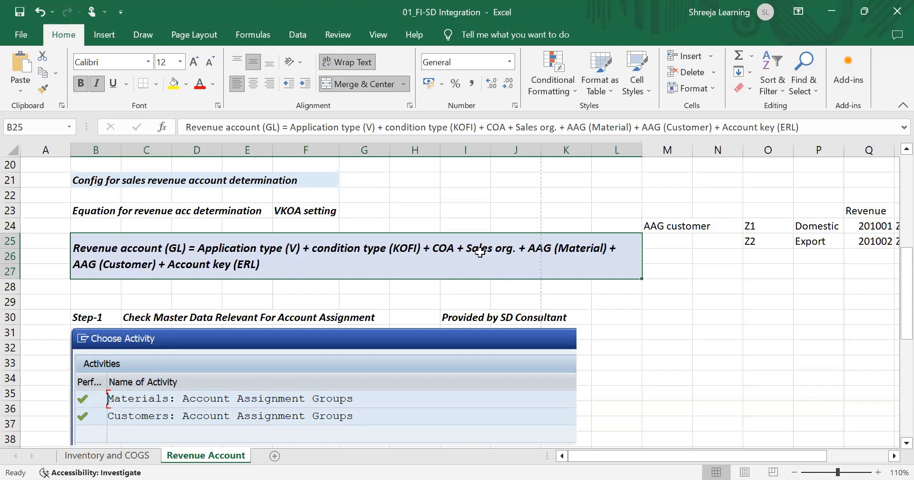
scroll(472, 234, "up", 6)
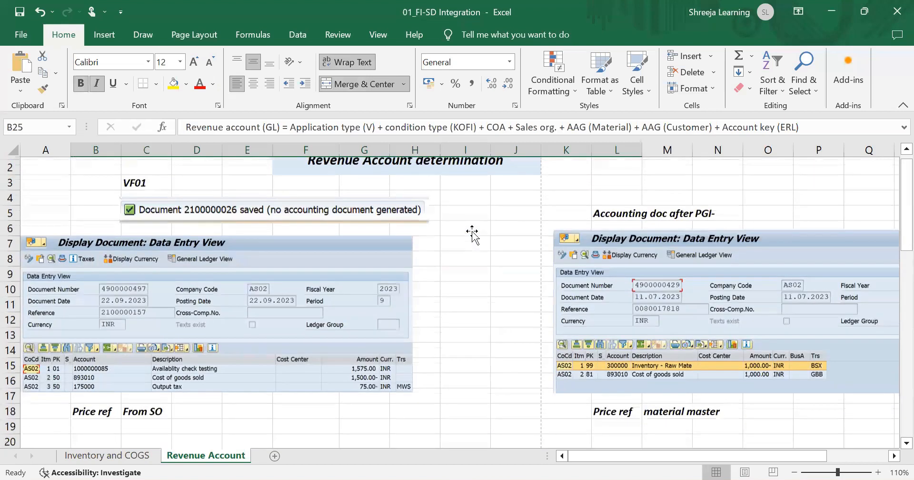
Review the revenue account equation in the Excel notes, and switch to SAP to start transaction VKOA.
scroll(472, 233, "down", 1)
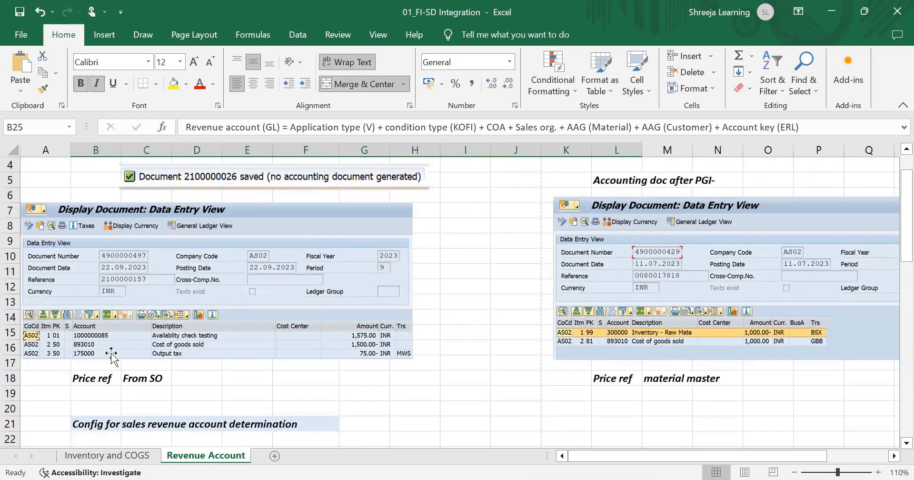
scroll(245, 288, "down", 7)
scroll(297, 319, "up", 2)
scroll(297, 318, "up", 2)
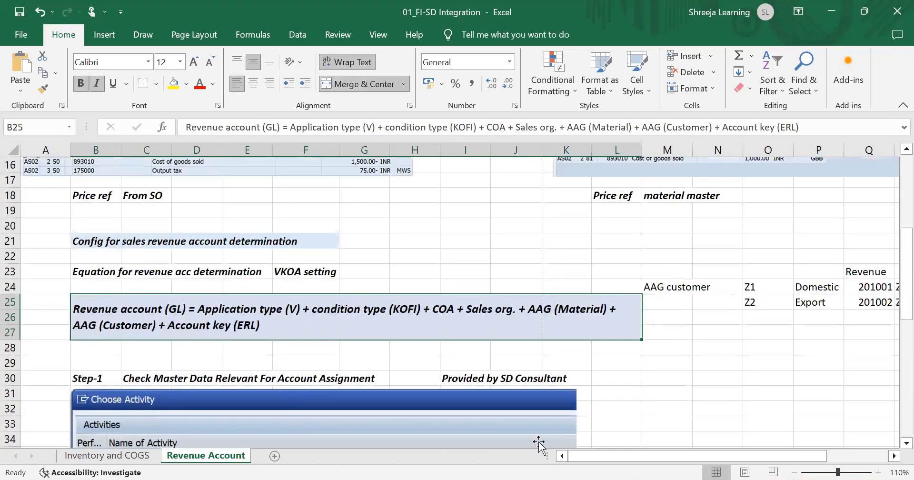
left_click(534, 429)
key("alt+Tab")
type("VKOA")
key("Return")
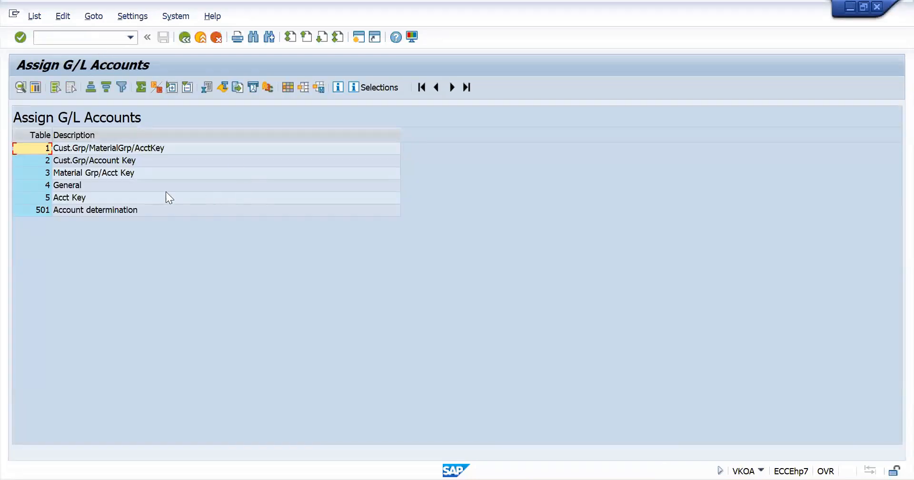
Go through the G/L account assignment tables 1 to 5 and 501, and open table 1, Cust.Grp/MaterialGrp/AcctKey.
left_click(49, 162)
left_click(59, 172)
left_click(65, 186)
left_click(72, 198)
left_click(69, 211)
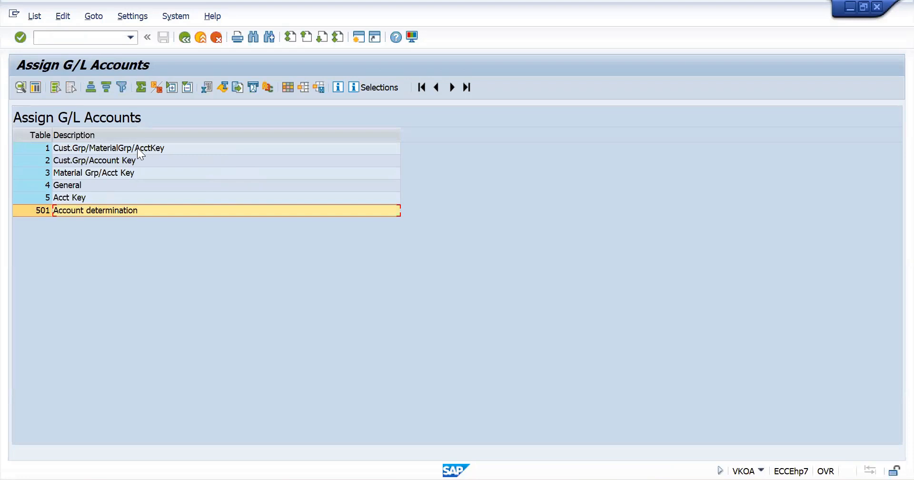
left_click(78, 148)
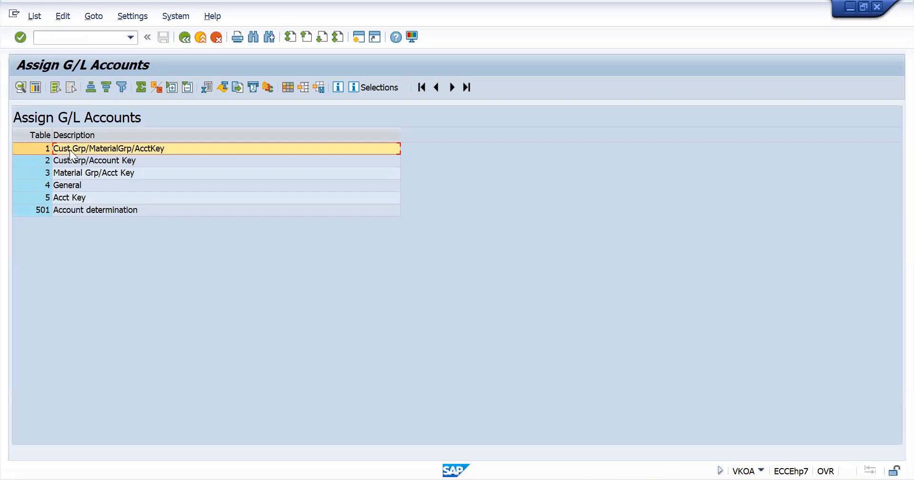
double_click(63, 149)
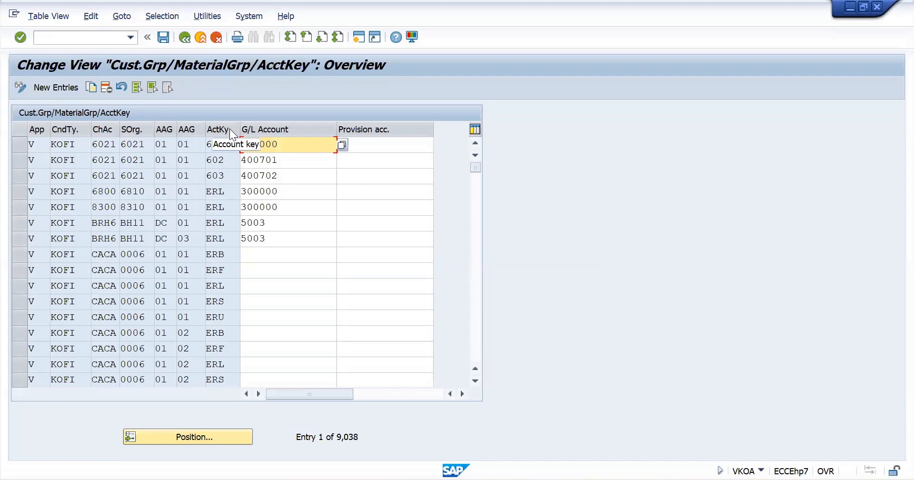
Compare the columns of the Cust.Grp/MaterialGrp/AcctKey table with the revenue account equation in Excel, and return to the table list.
key("alt+Tab")
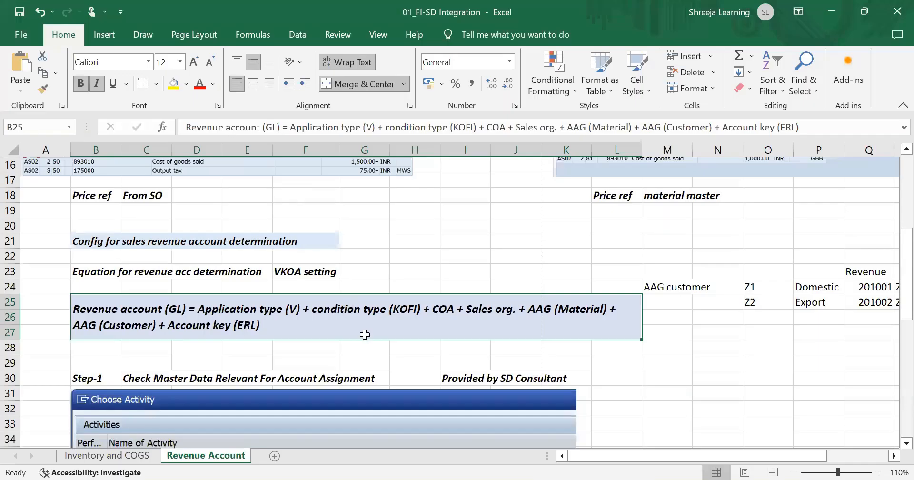
scroll(358, 329, "down", 1)
key("alt+Tab")
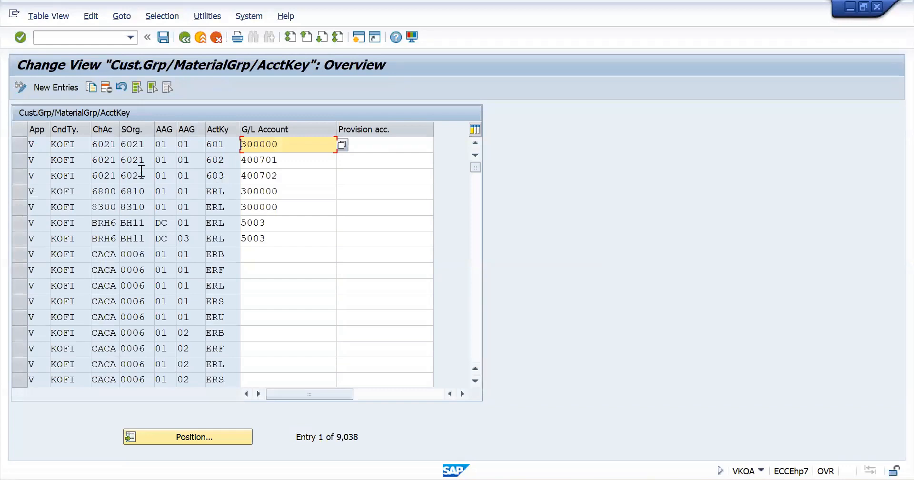
key("alt+Tab")
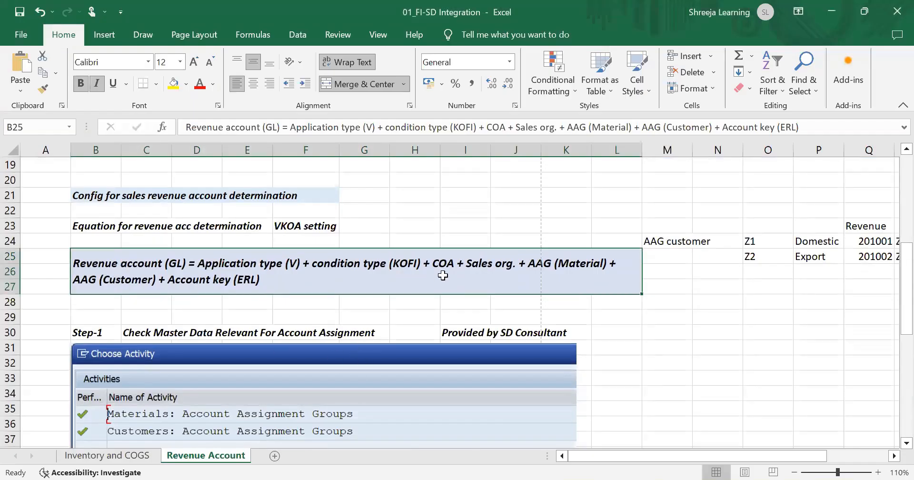
key("alt+Tab")
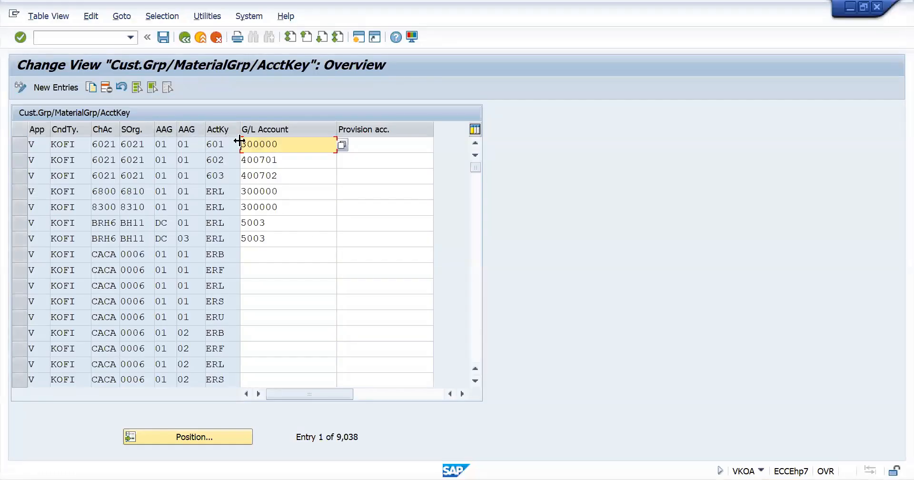
key("alt+Tab")
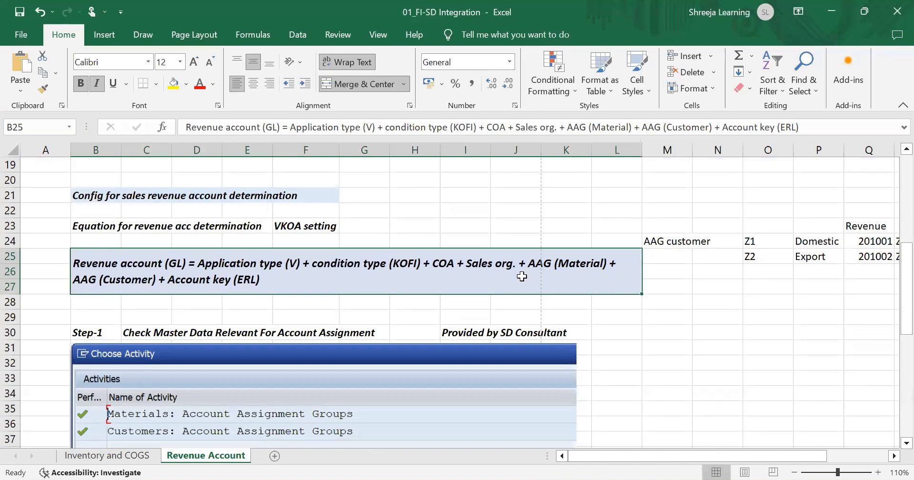
double_click(263, 287)
left_click_drag(233, 284, 222, 289)
left_click(223, 288)
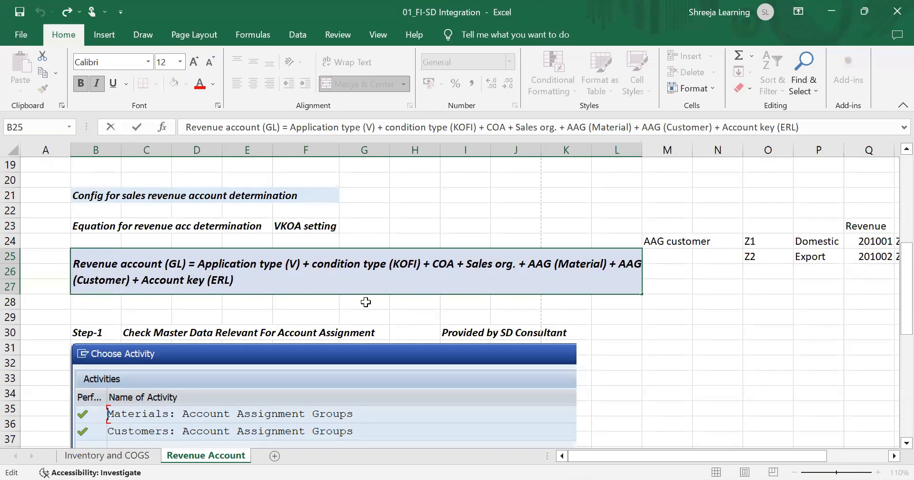
key("alt+Tab")
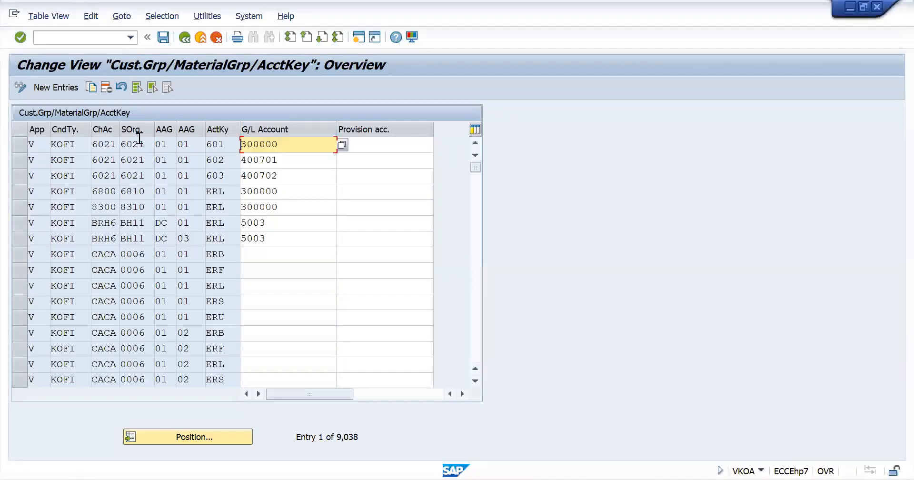
left_click(184, 37)
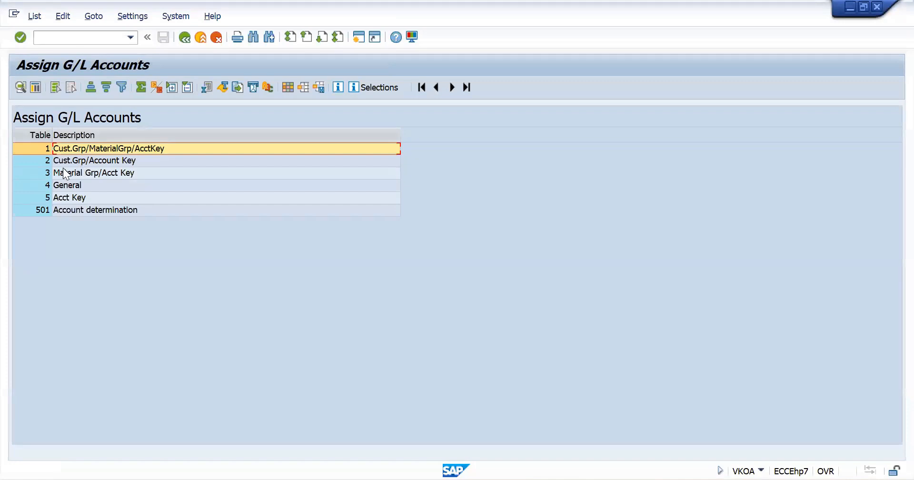
Open the Cust.Grp/Account Key table, check the possible customer account assignment groups, and return to the table list.
left_click(70, 161)
double_click(70, 161)
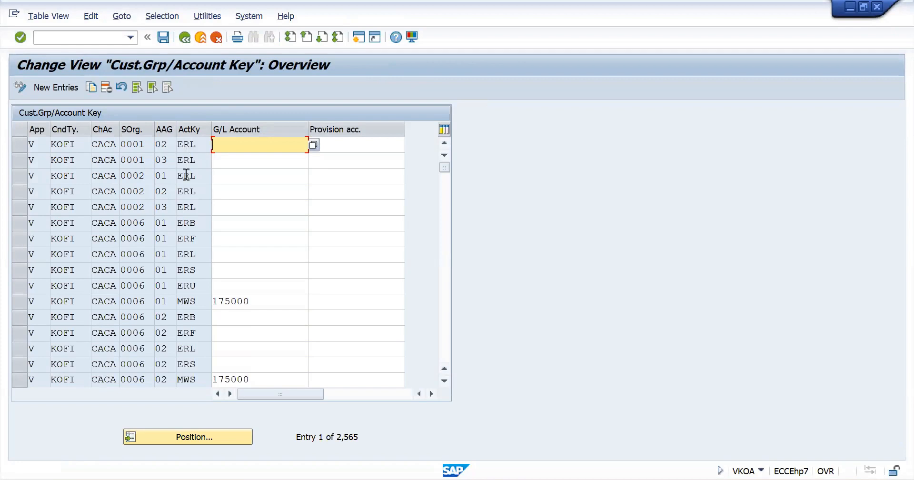
left_click(175, 144)
left_click(182, 144)
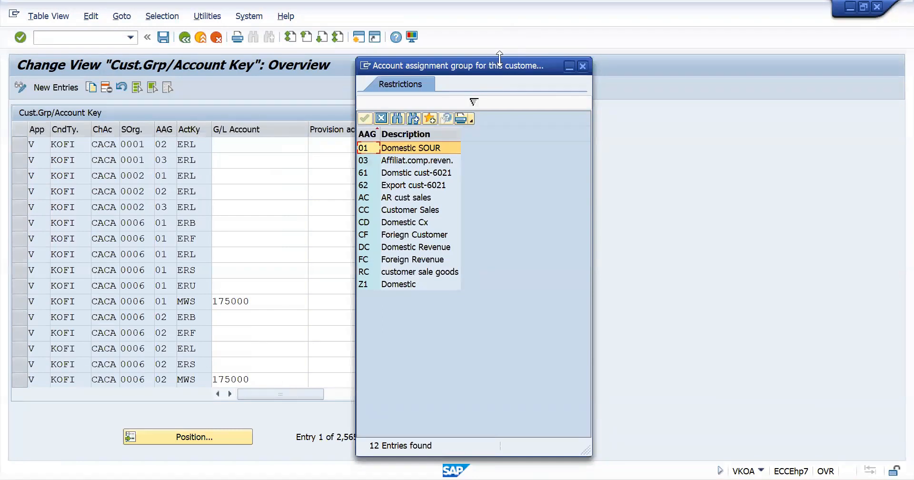
left_click_drag(500, 58, 499, 138)
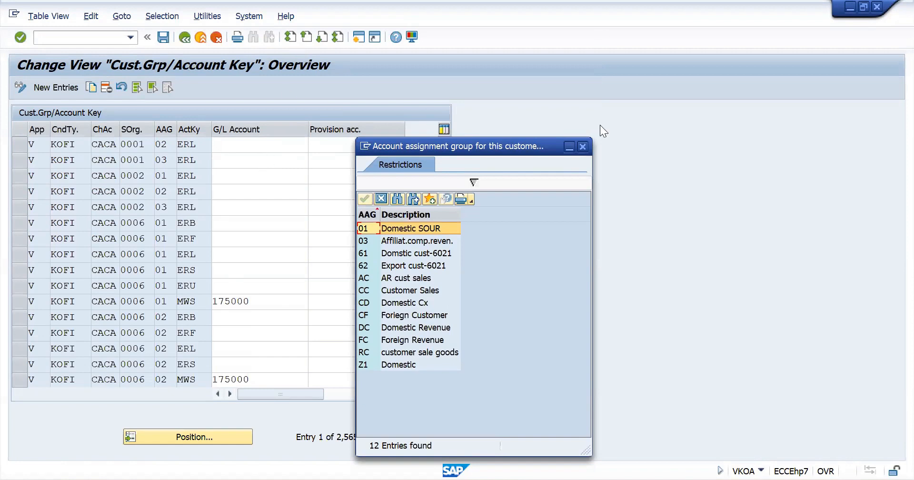
left_click(583, 147)
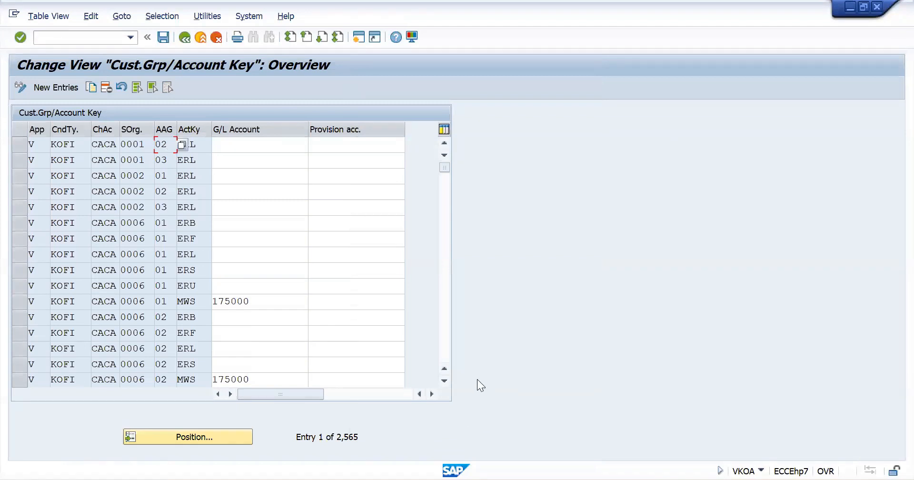
left_click(180, 42)
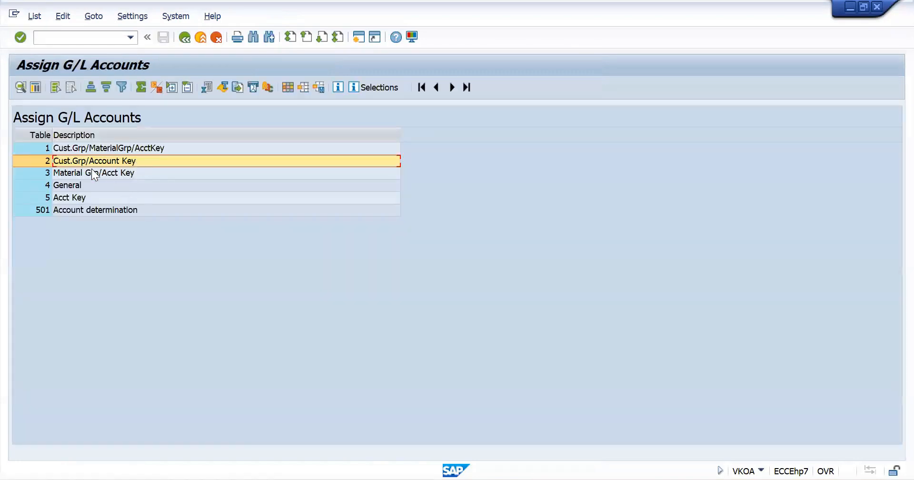
Check the possible material account assignment groups in the Material Grp/Acct Key table, widen its AAG column, and leave the table.
double_click(77, 174)
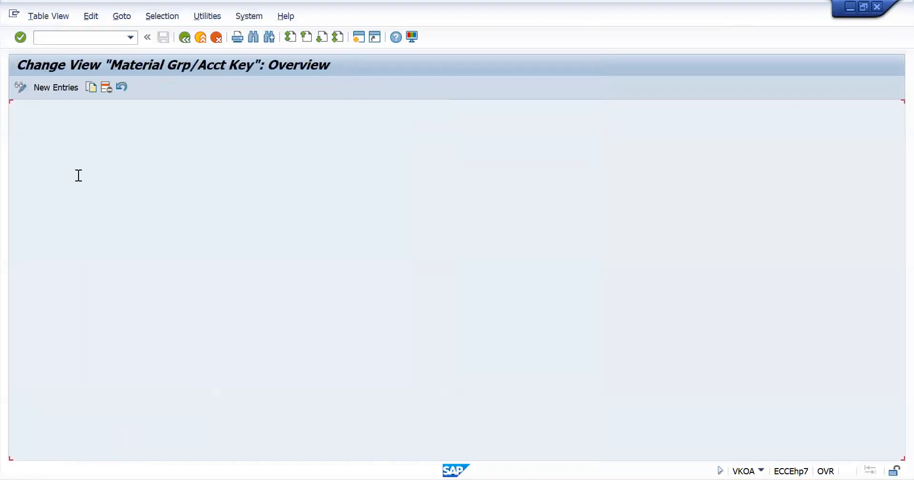
left_click(174, 147)
left_click(187, 144)
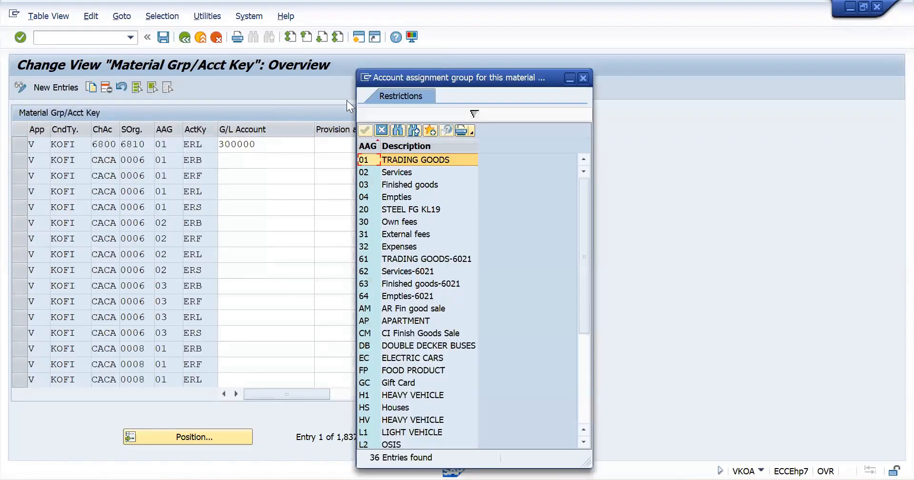
left_click_drag(469, 67, 469, 209)
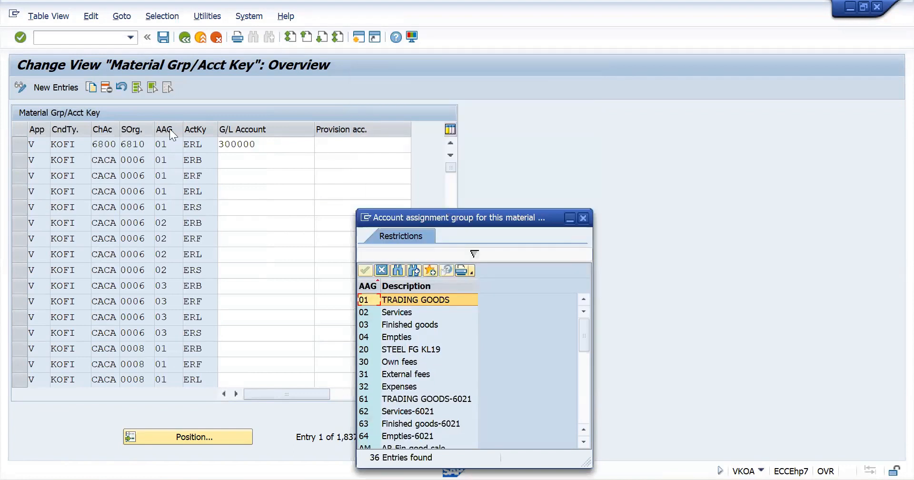
left_click(583, 220)
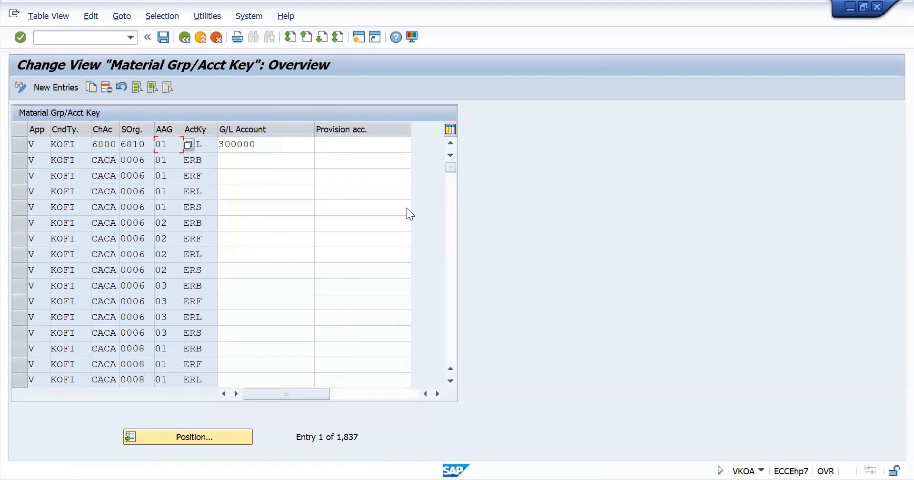
left_click_drag(184, 132, 243, 137)
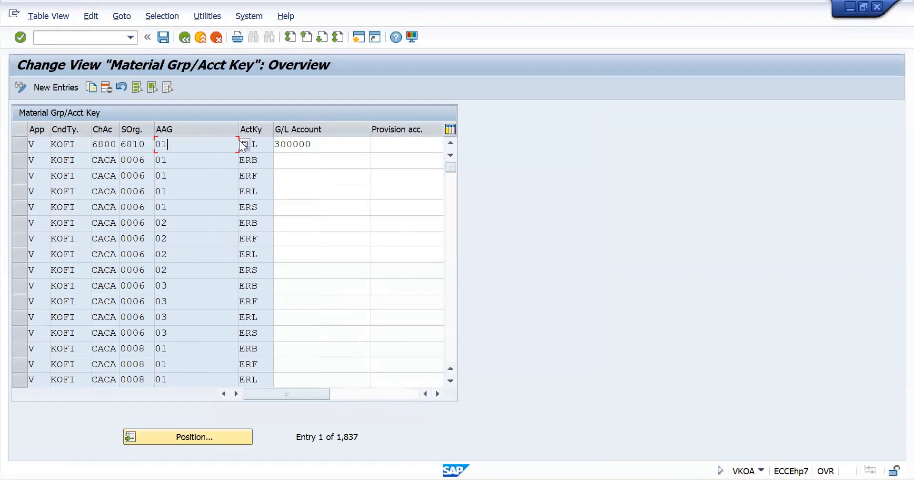
left_click(186, 38)
Open the General table and examine the G/L accounts assigned per chart of accounts and sales organization.
double_click(80, 188)
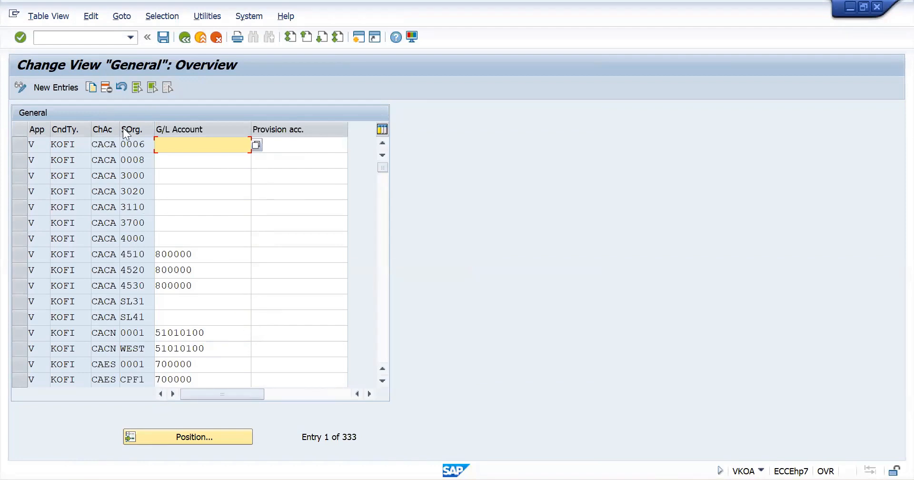
scroll(240, 195, "down", 3)
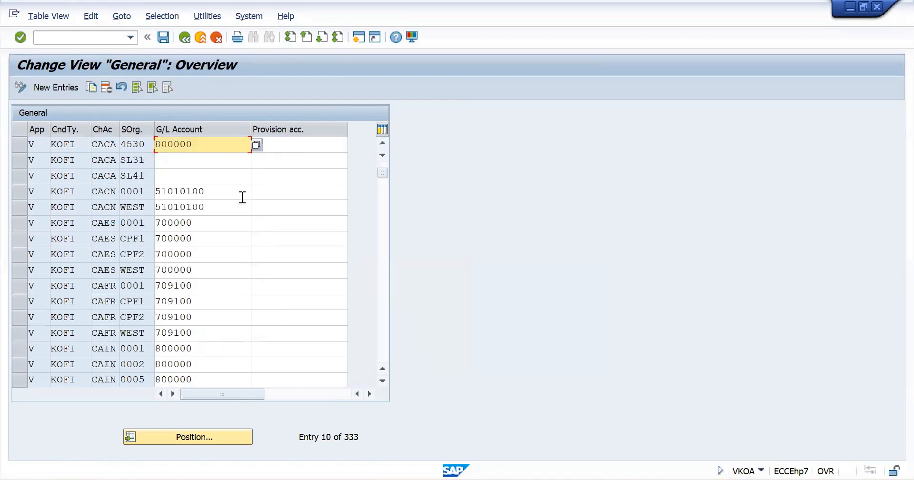
scroll(242, 198, "down", 4)
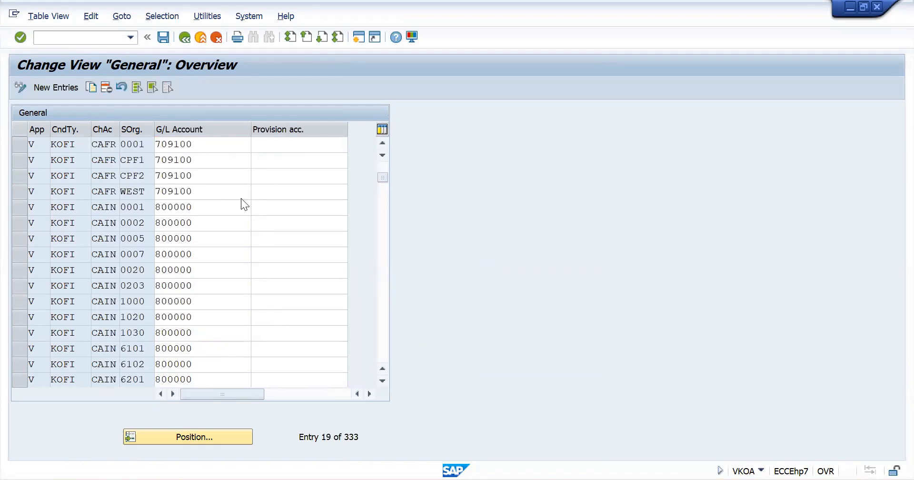
scroll(241, 199, "down", 4)
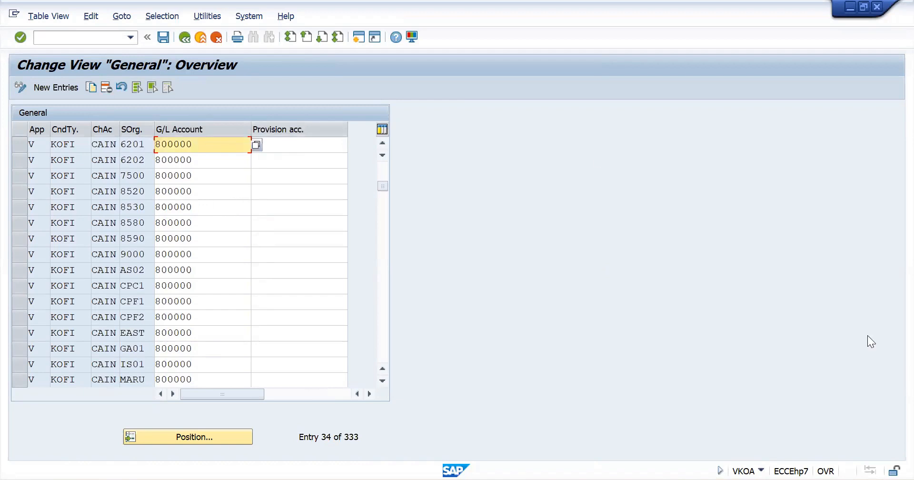
Review the components of the revenue account equation in the Excel workbook, and return to SAP to leave the General table.
left_click(690, 432)
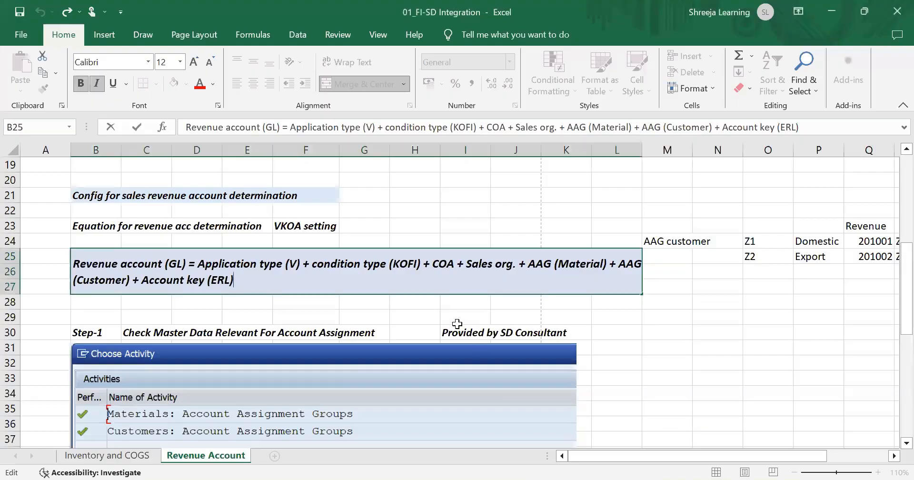
left_click_drag(530, 264, 130, 277)
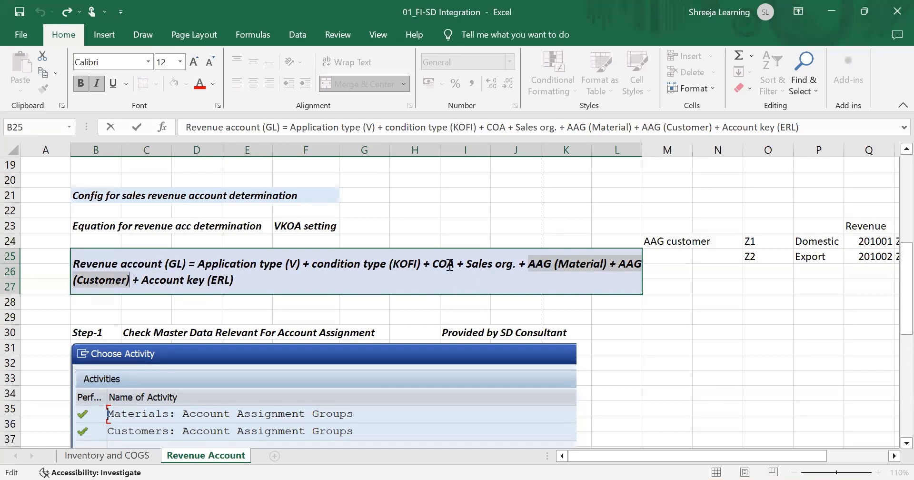
left_click(354, 263)
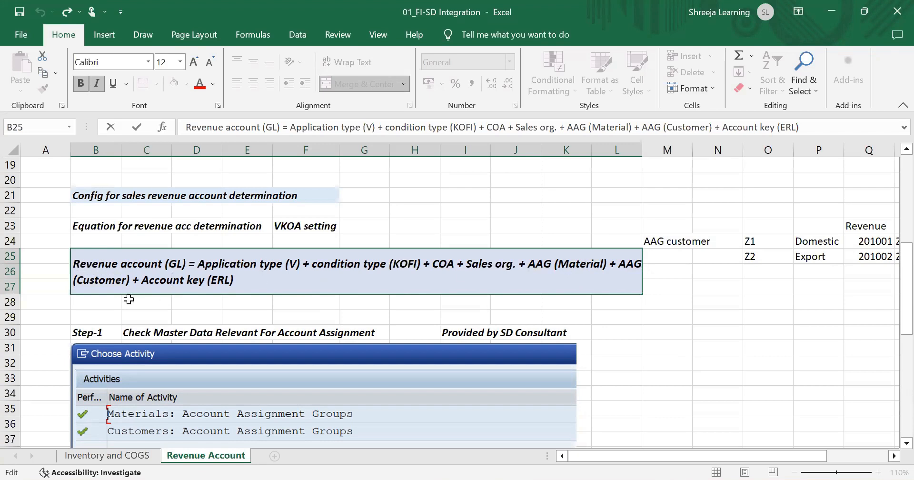
mouse_move(439, 380)
left_click_drag(242, 282, 198, 263)
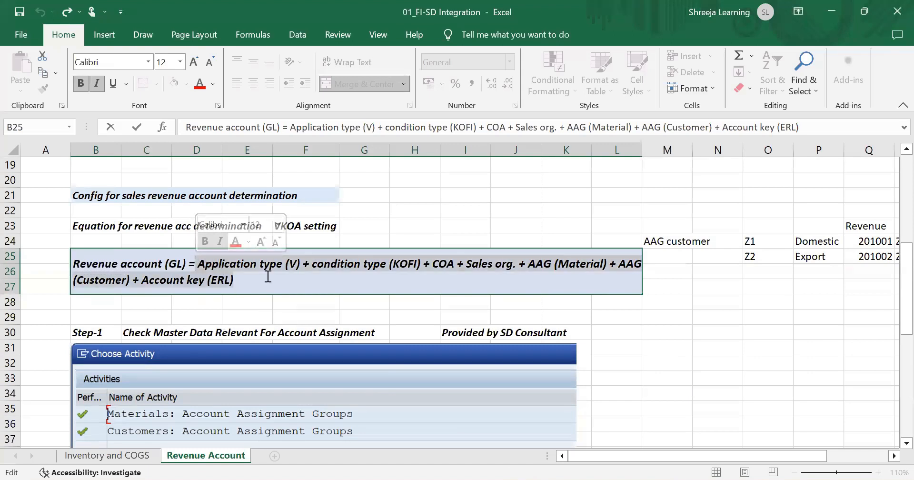
mouse_move(708, 410)
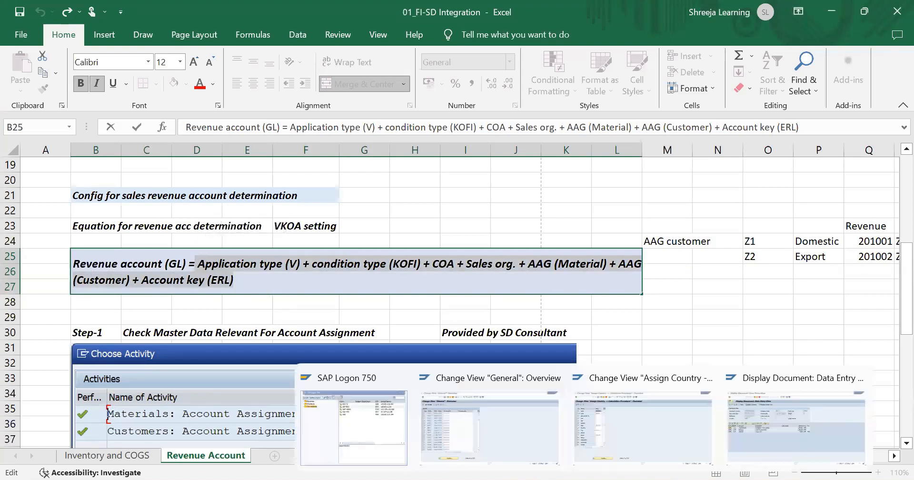
left_click(498, 425)
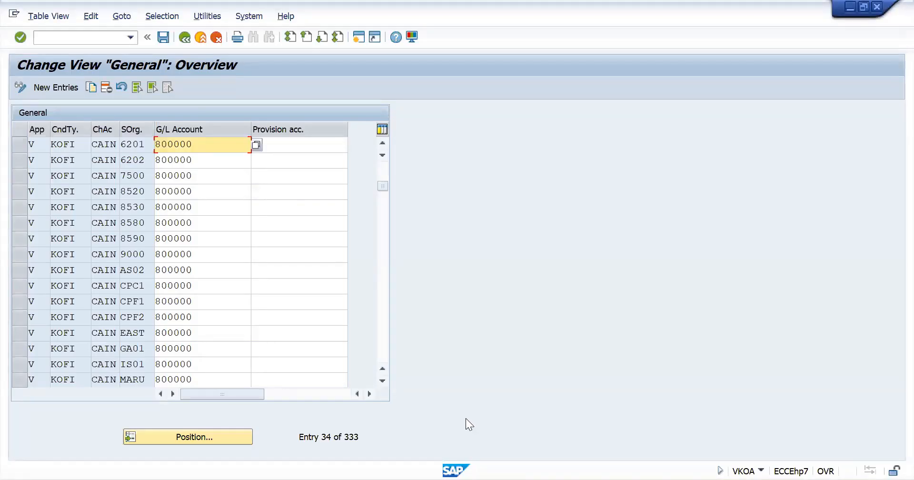
left_click(185, 38)
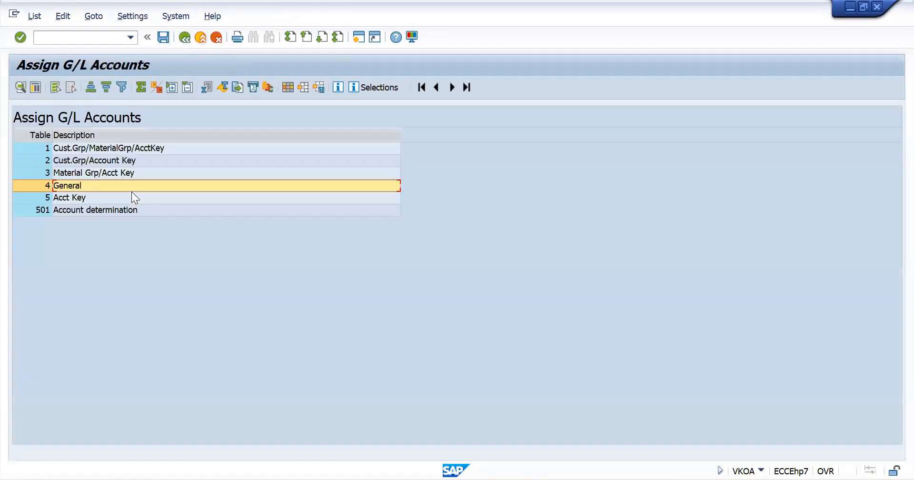
Examine the G/L account assignments in the Acct Key table and in the Account determination table, returning to the table list after each.
double_click(84, 201)
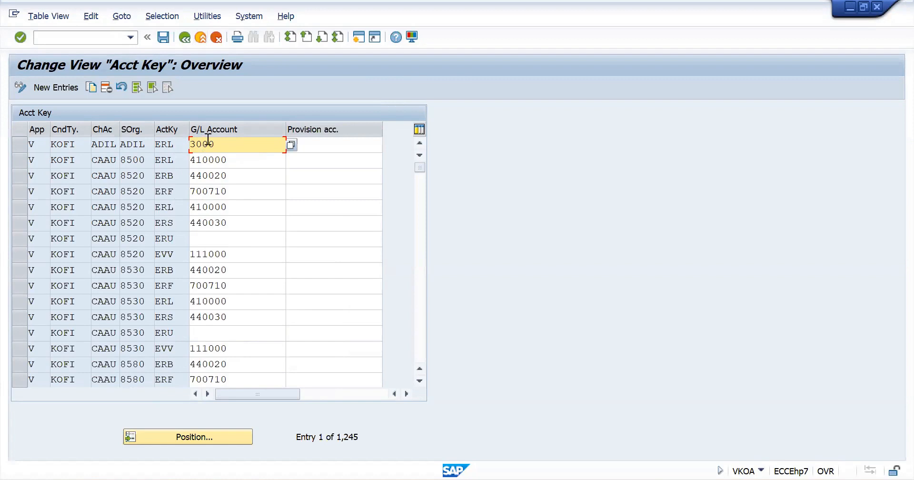
left_click(183, 37)
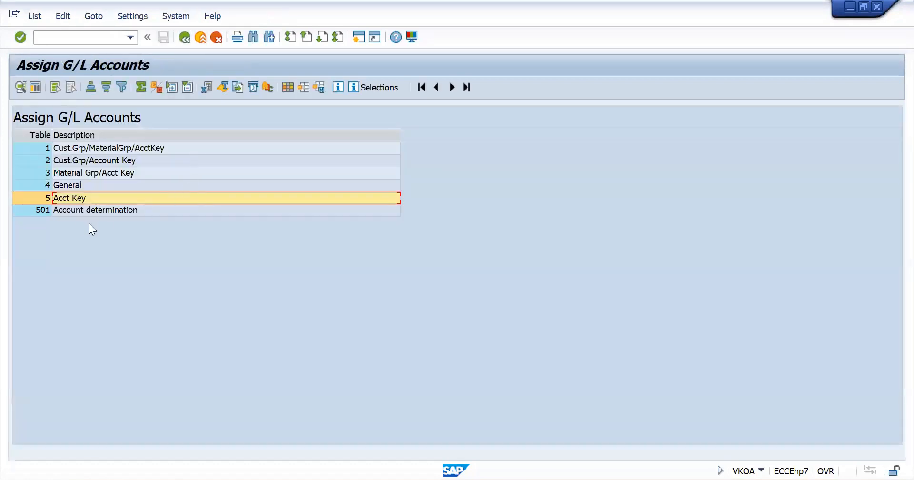
double_click(80, 211)
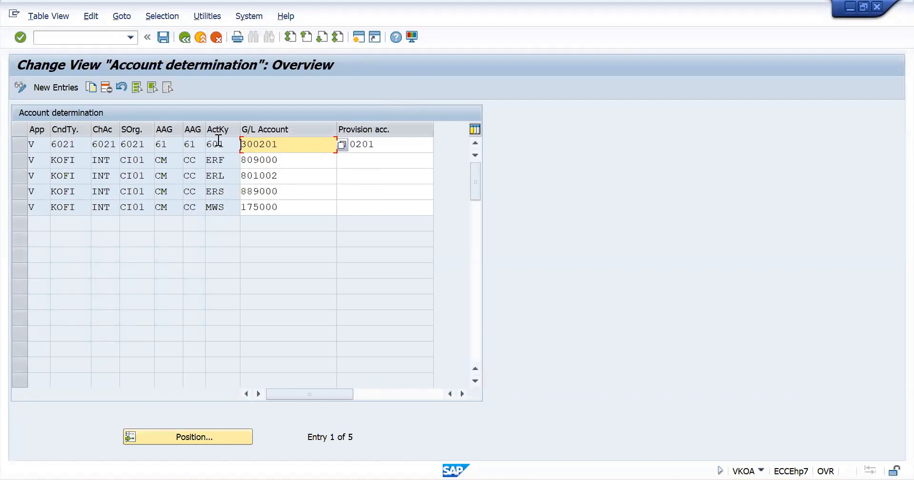
left_click(399, 145)
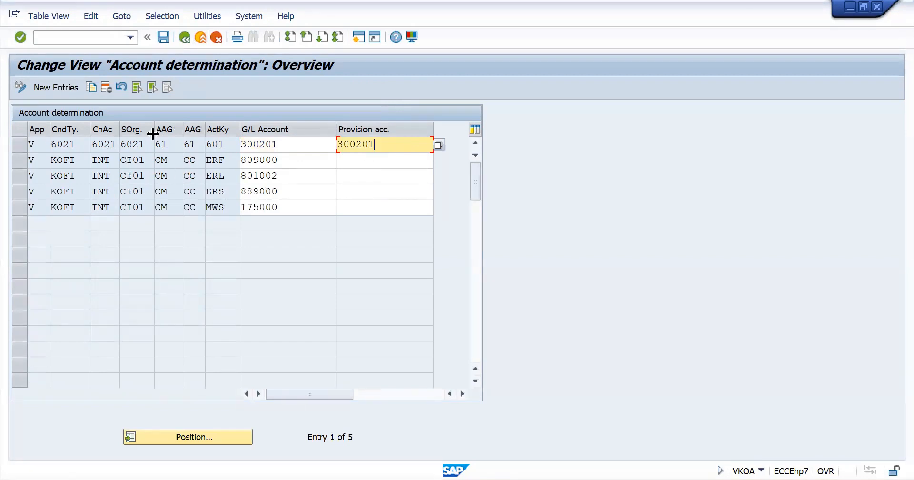
left_click(182, 41)
View the Cust.Grp/MaterialGrp/AcctKey table, return to the list, and go through the table numbers to compare their access order.
double_click(92, 146)
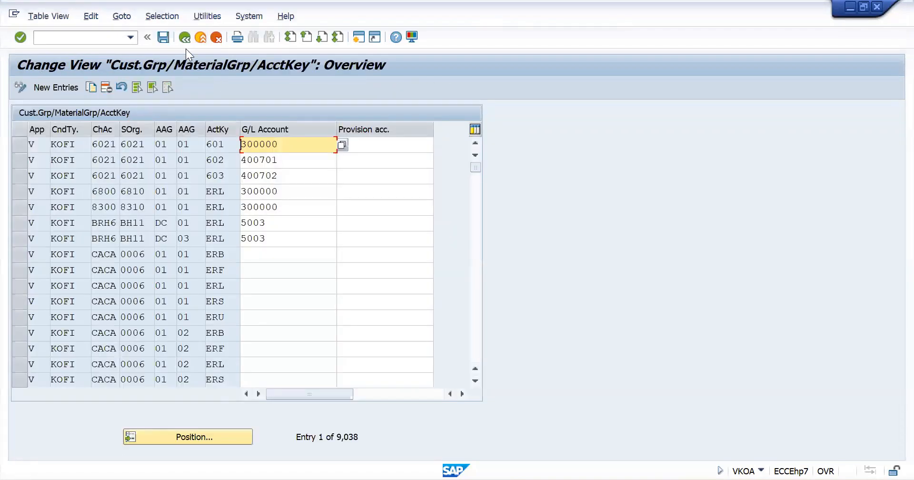
left_click(184, 37)
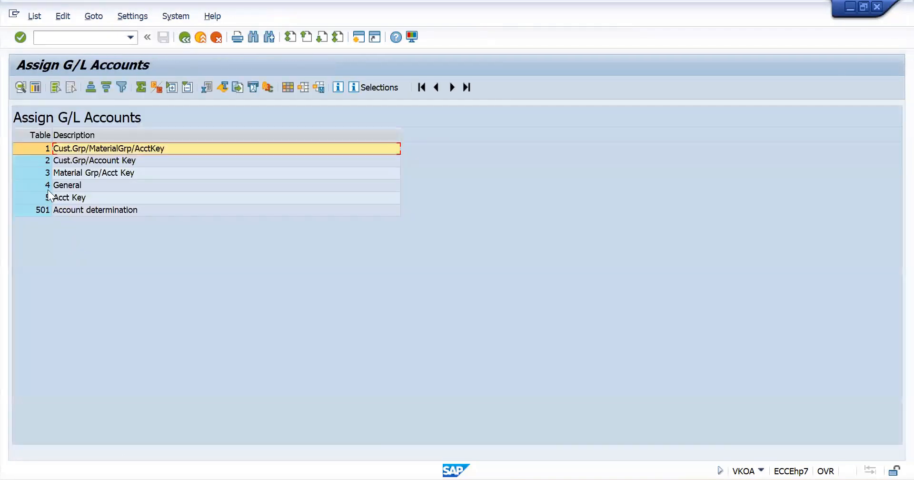
left_click(38, 197)
left_click(41, 186)
left_click(40, 174)
left_click(38, 206)
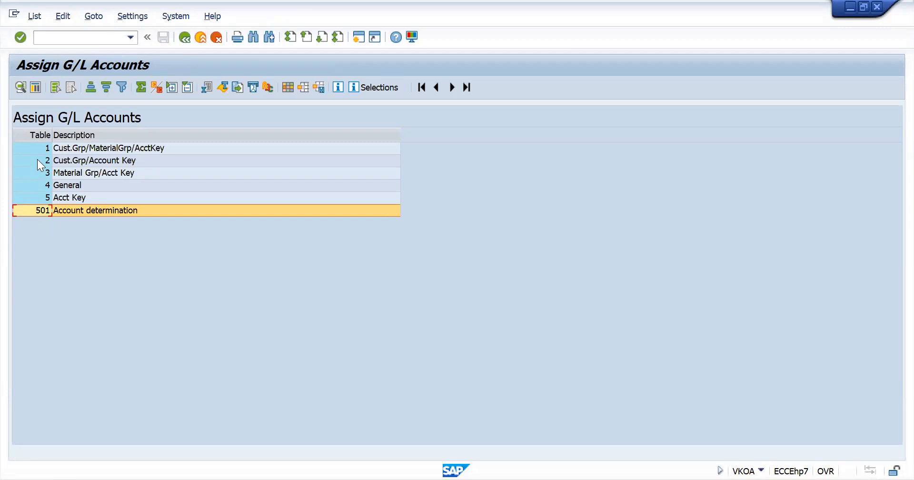
left_click(40, 148)
left_click(48, 198)
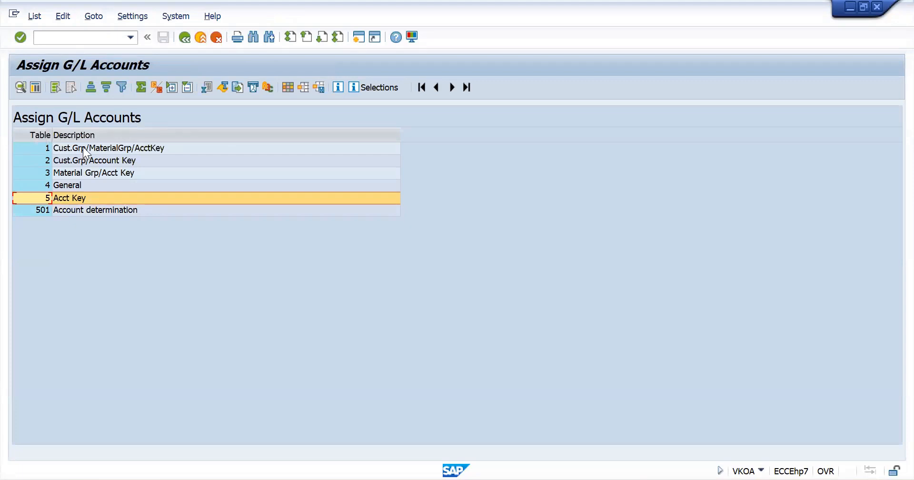
Check the Cust.Grp/MaterialGrp/AcctKey table again, return to the list, and go through the tables from Cust.Grp/Account Key to Acct Key.
double_click(32, 149)
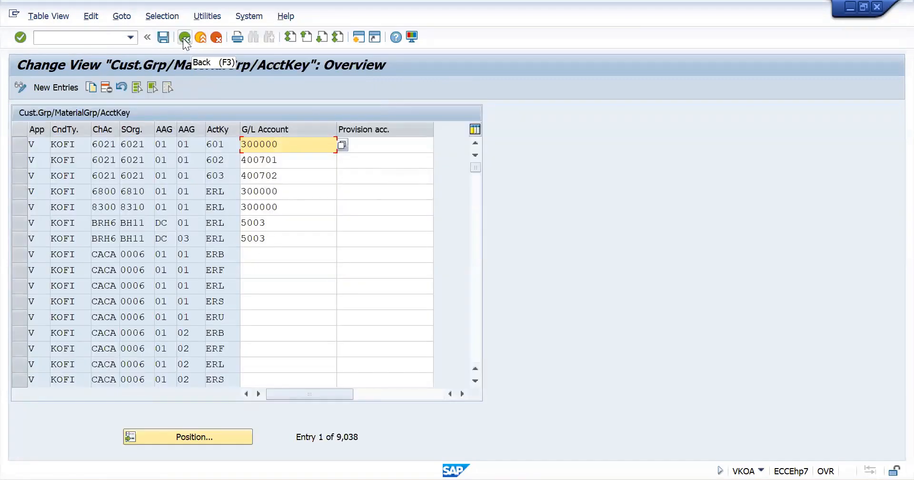
left_click(184, 37)
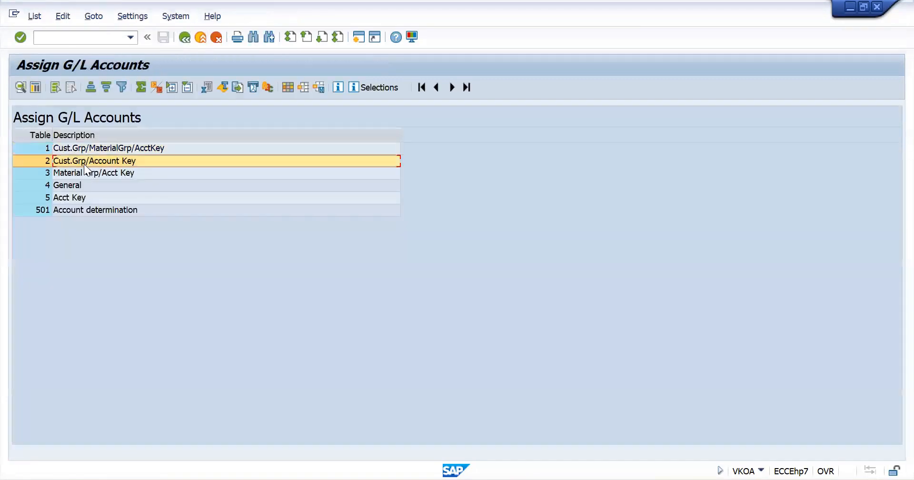
left_click(84, 173)
left_click(83, 187)
left_click(89, 197)
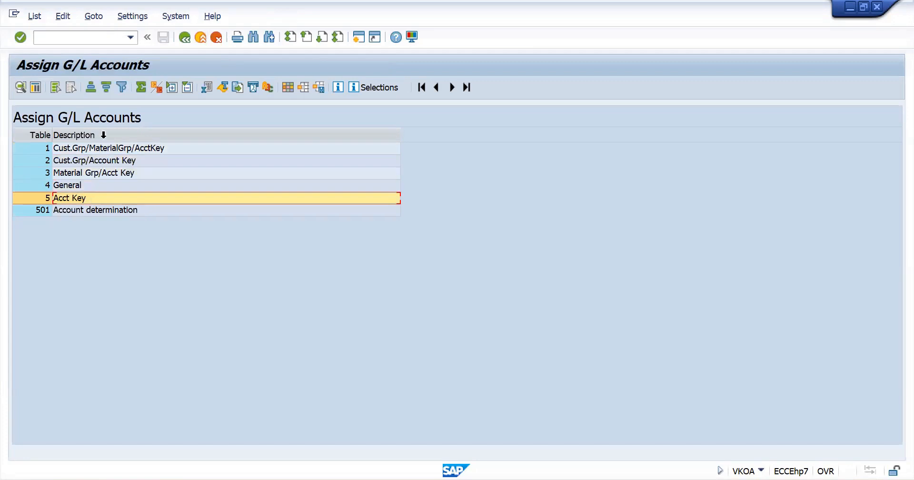
Open the Cust.Grp/MaterialGrp/AcctKey table and fill the position criteria with application V and condition type KOFI, following the equation in the Excel workbook.
double_click(105, 149)
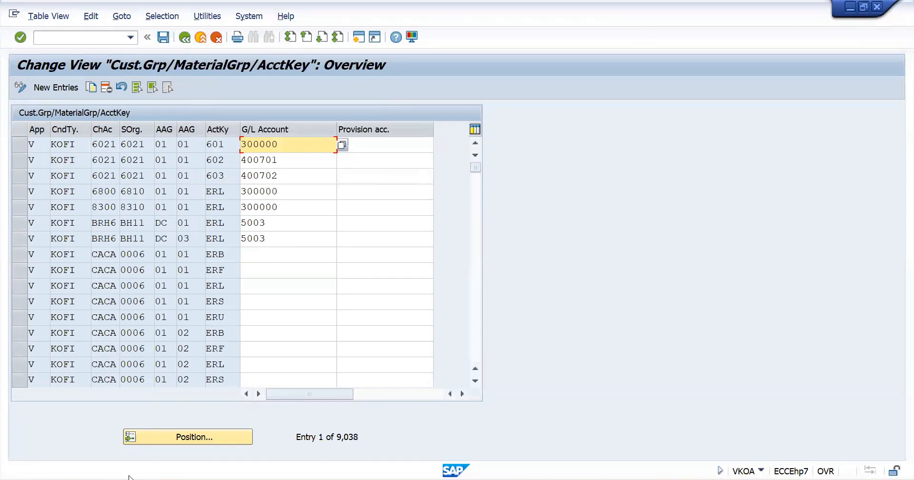
left_click(167, 432)
left_click_drag(157, 178, 398, 124)
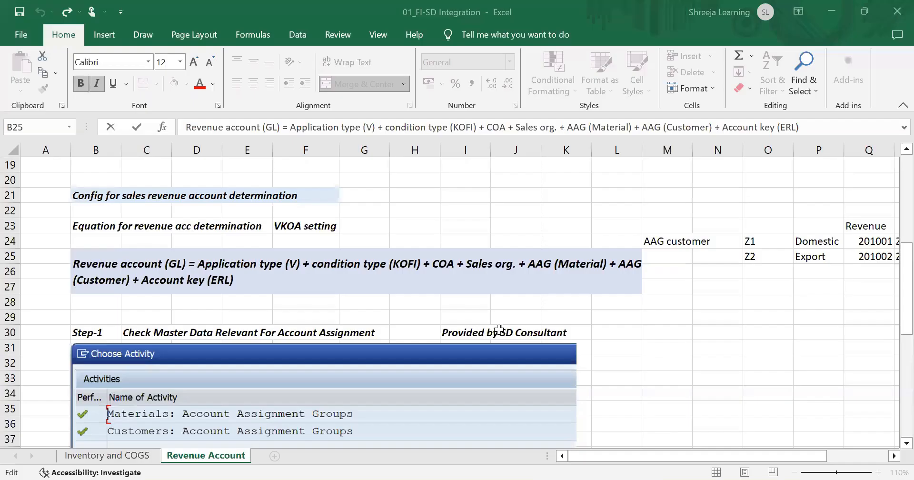
double_click(238, 269)
left_click(304, 265)
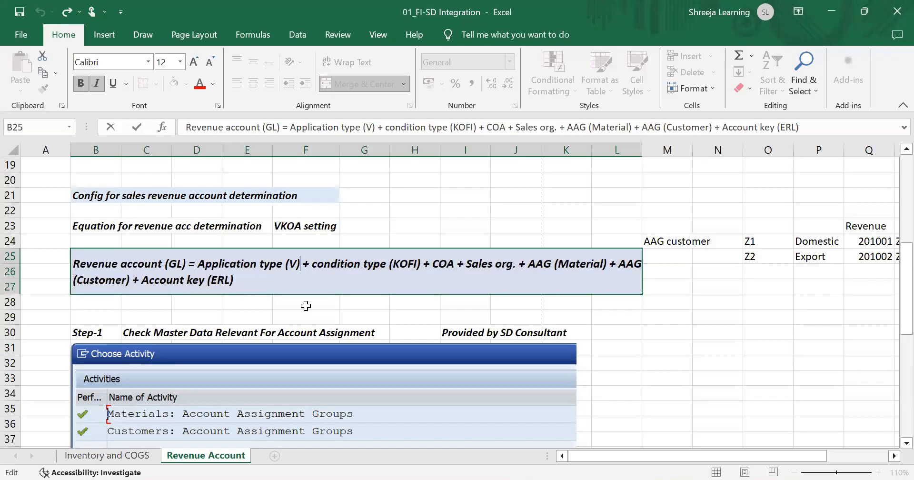
key("alt+Tab")
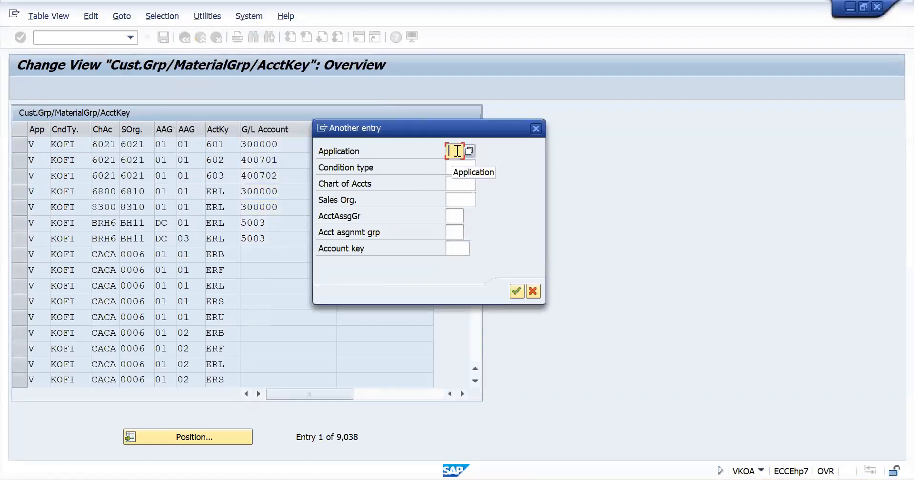
type("V")
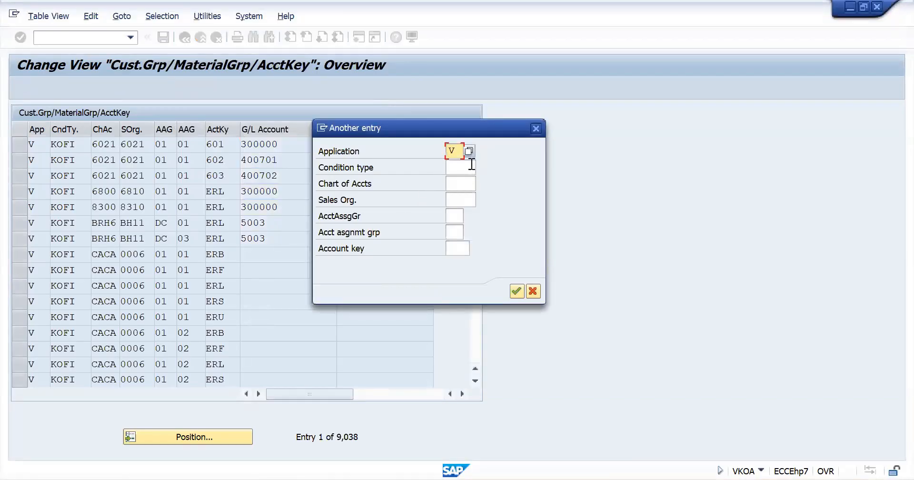
key("alt+Tab")
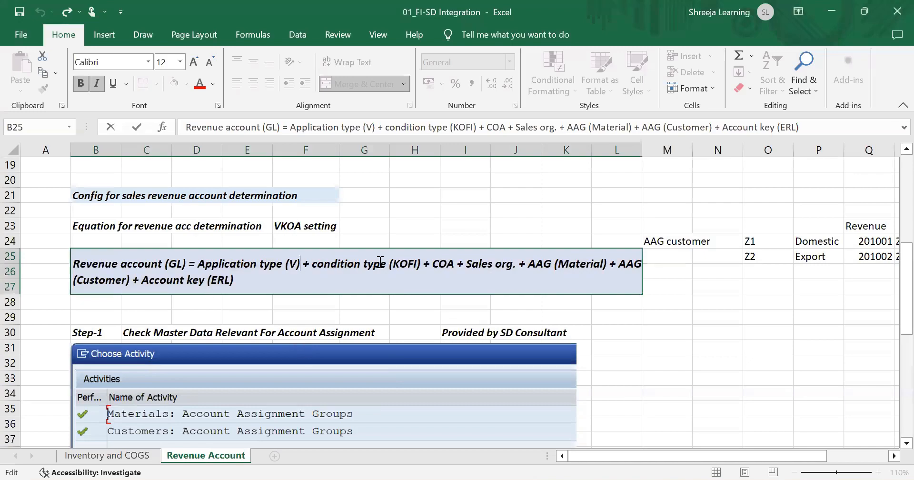
key("alt+Tab")
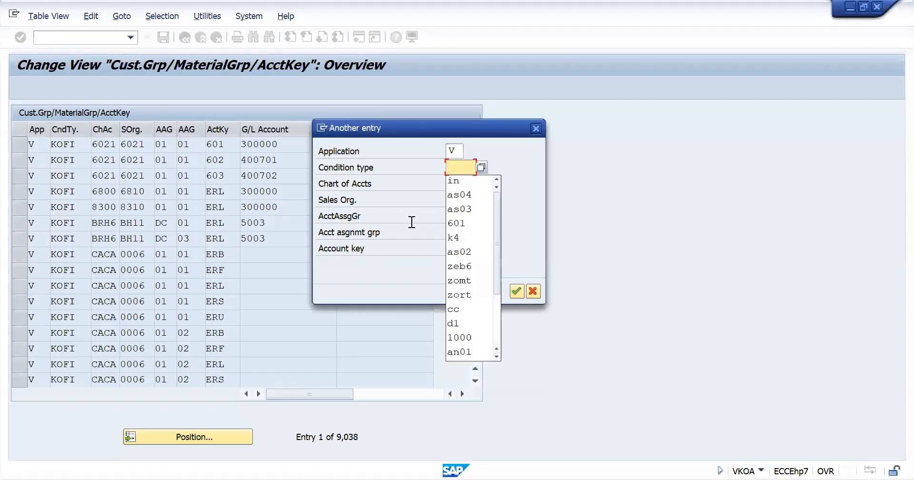
type("KOFI")
key("Tab")
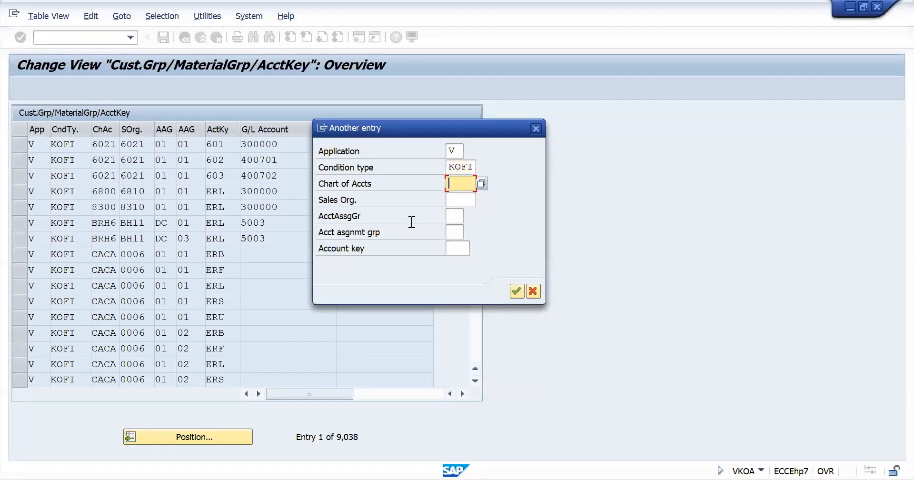
Complete the position criteria with chart of accounts INT, sales organization AS04, both account assignment groups Z1 and account key ERL, and jump to the entry.
type("INT")
key("Tab")
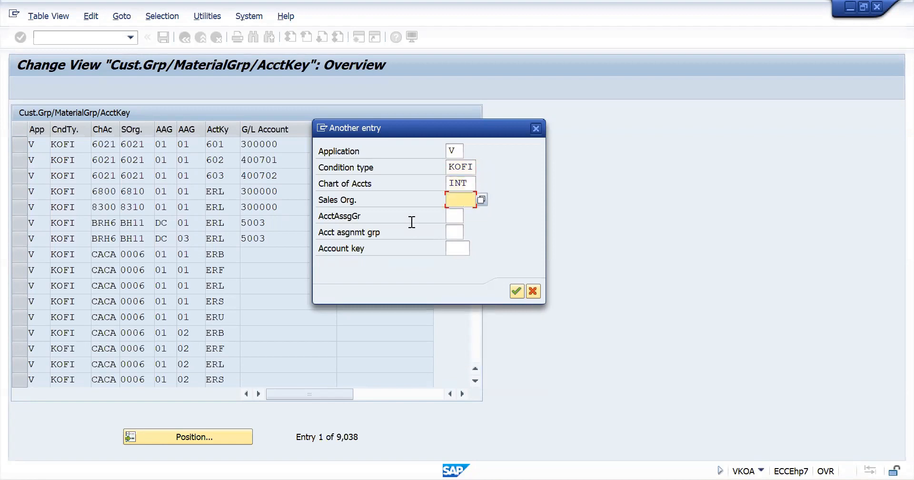
type("AS04")
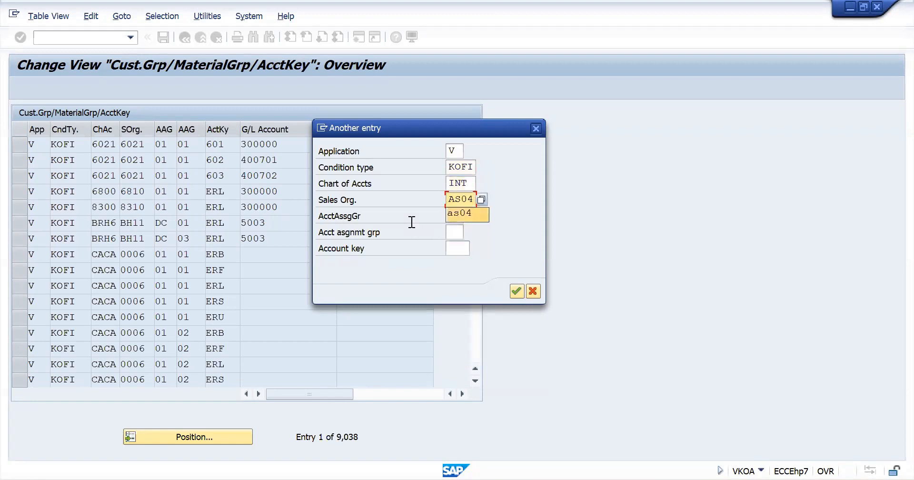
key("Tab")
type("Z1")
key("Tab")
type("Z1")
key("Tab")
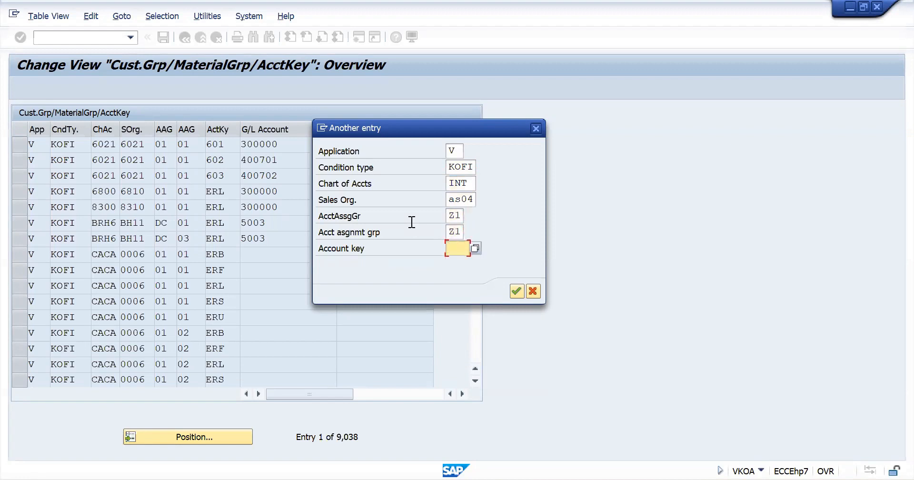
key("alt+Tab")
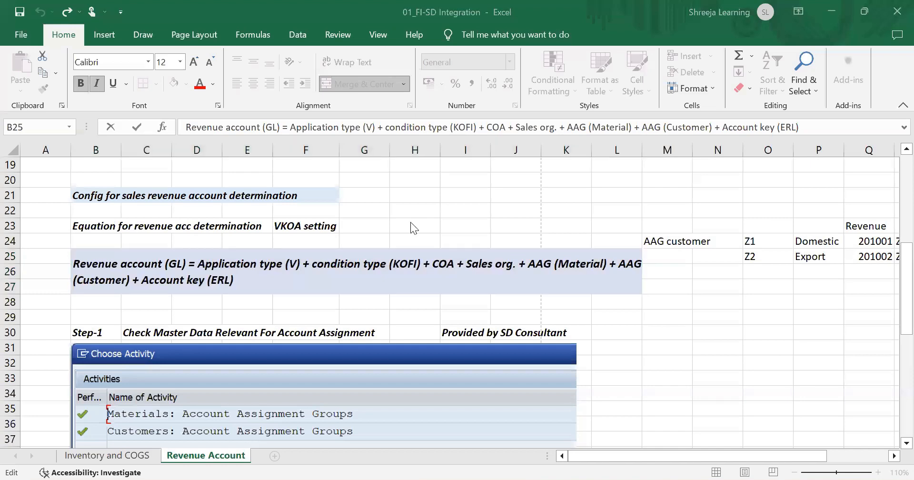
key("alt+Tab")
type("ERL")
key("Return")
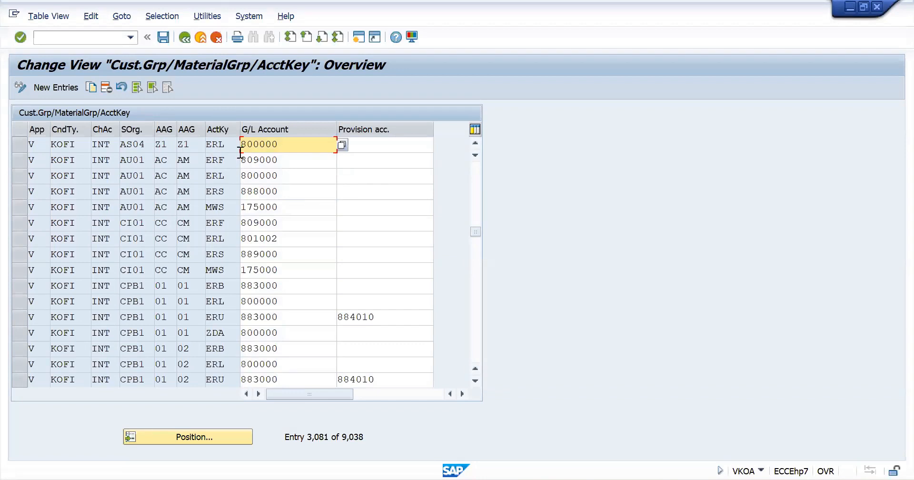
Examine the sales organization, account assignment groups and account key that determine the G/L account in the AS04 entry.
left_click_drag(228, 150, 34, 143)
left_click_drag(147, 144, 103, 144)
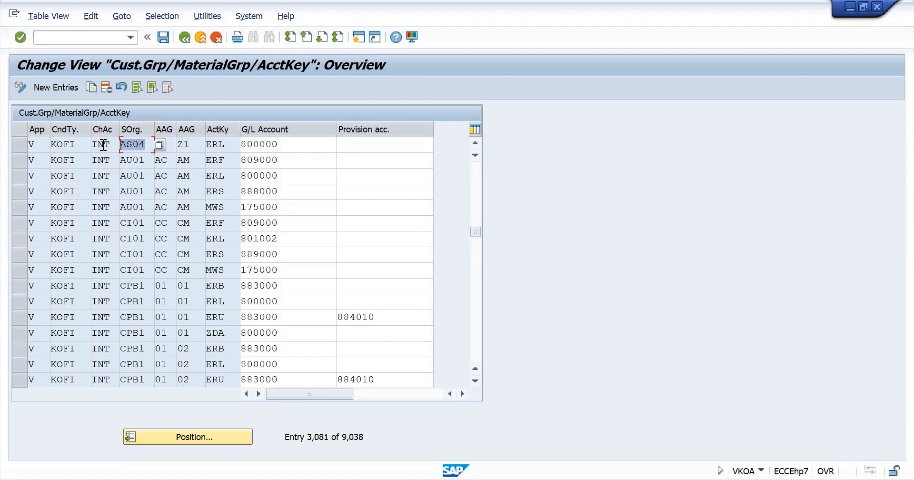
left_click_drag(228, 149, 154, 150)
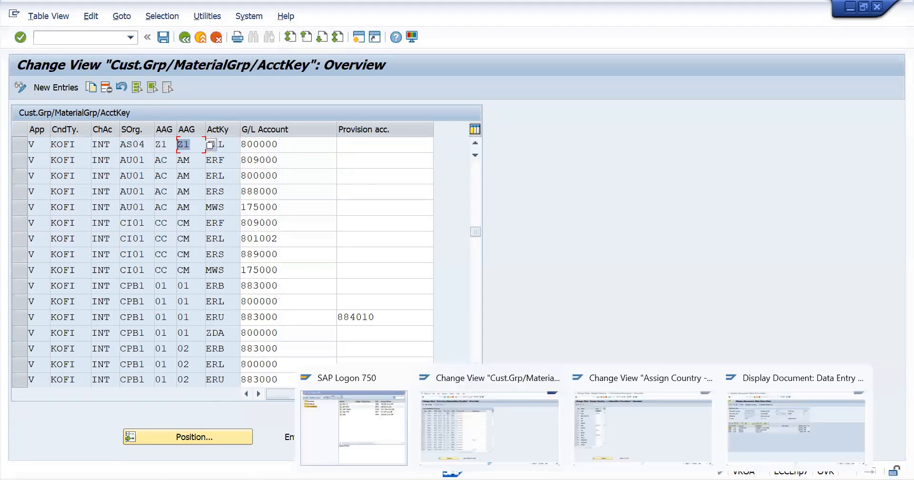
Switch to the Excel workbook, review the accounting documents, revenue equation and account assignment group screenshots on the Revenue Account sheet, and leave the equation cell.
mouse_move(678, 479)
left_click(678, 419)
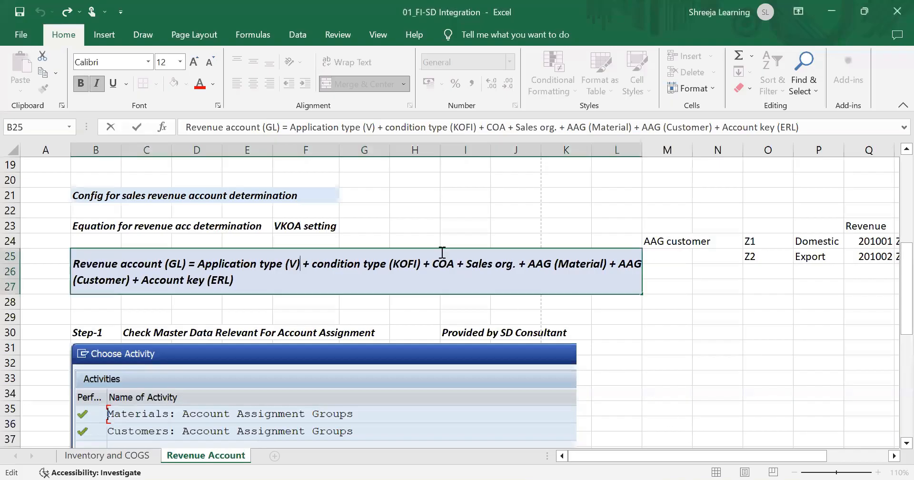
scroll(441, 250, "up", 6)
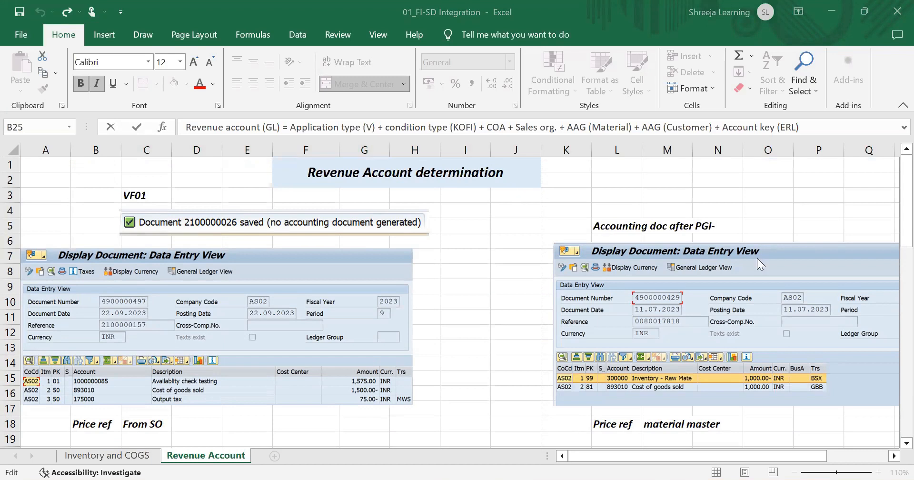
scroll(429, 352, "down", 7)
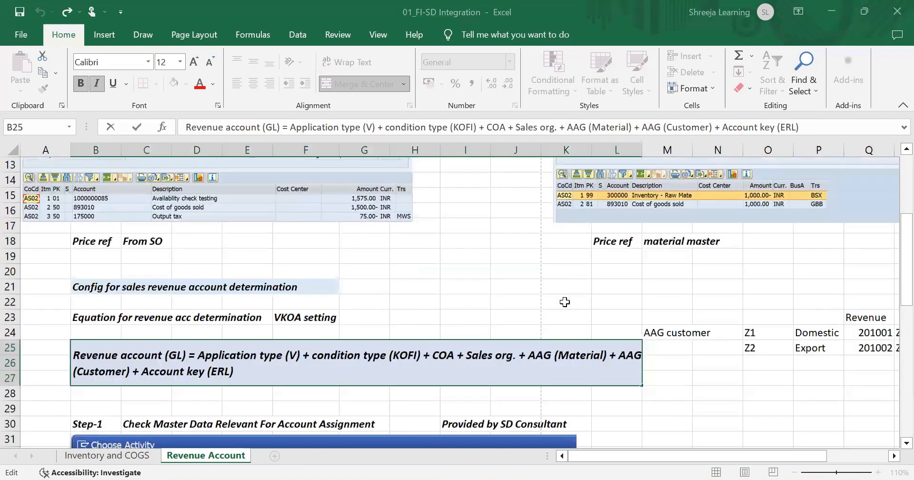
scroll(564, 301, "up", 7)
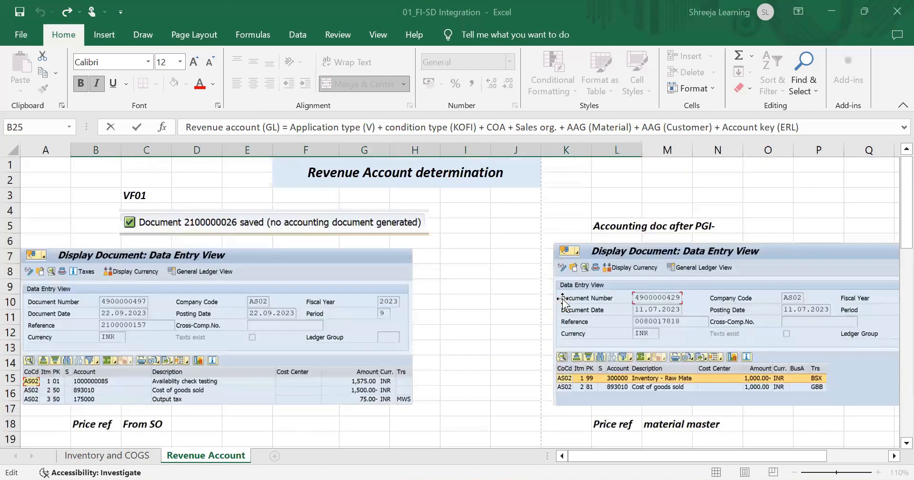
scroll(631, 350, "down", 9)
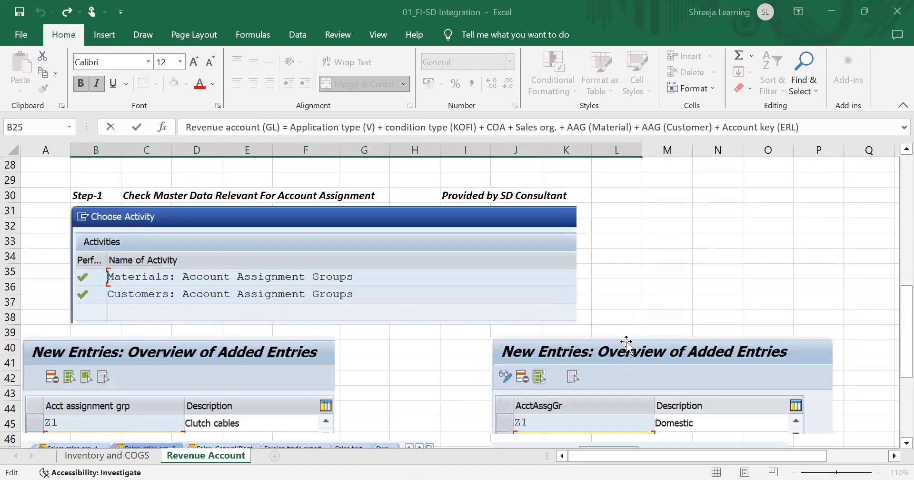
scroll(626, 342, "up", 7)
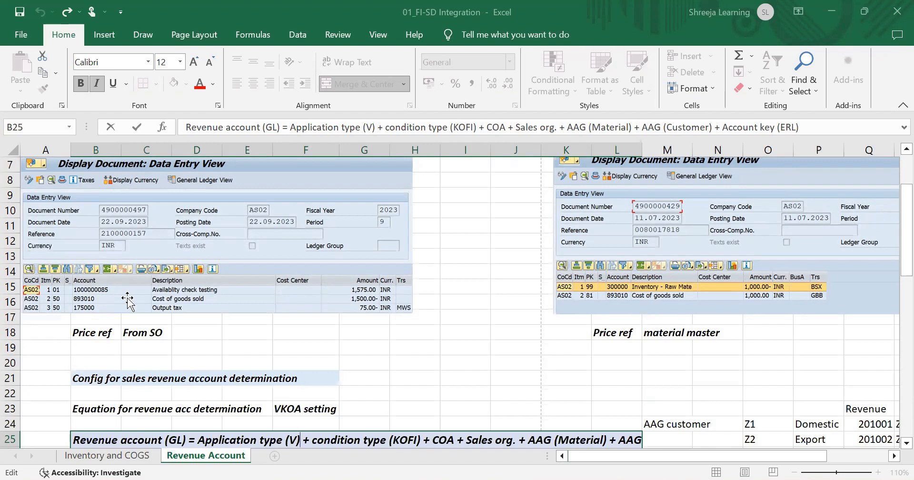
scroll(128, 300, "down", 10)
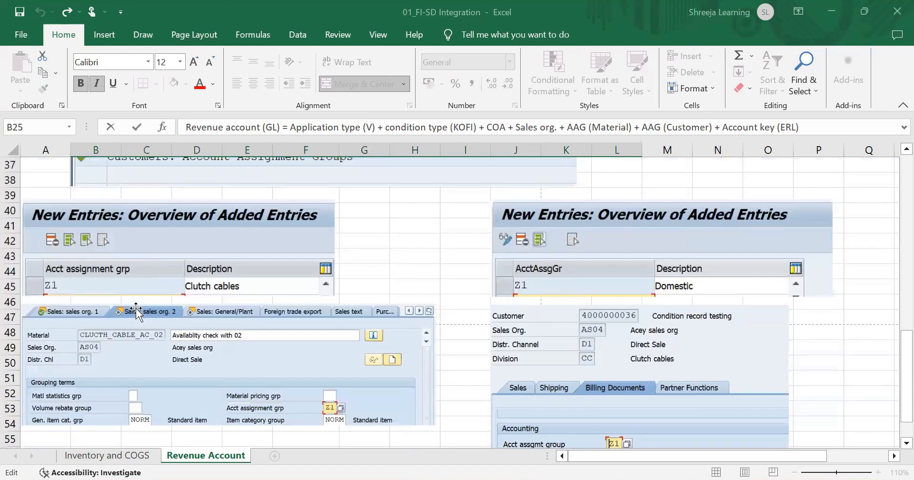
scroll(136, 312, "down", 2)
scroll(136, 310, "up", 4)
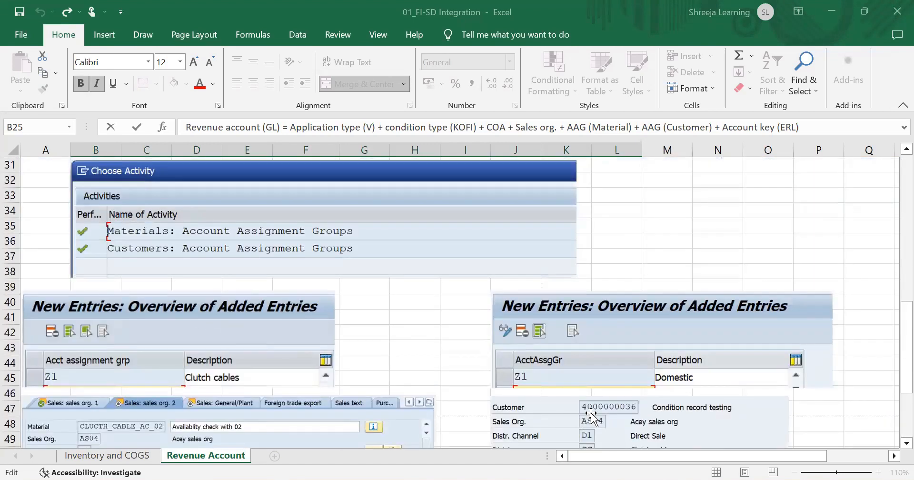
left_click(416, 330)
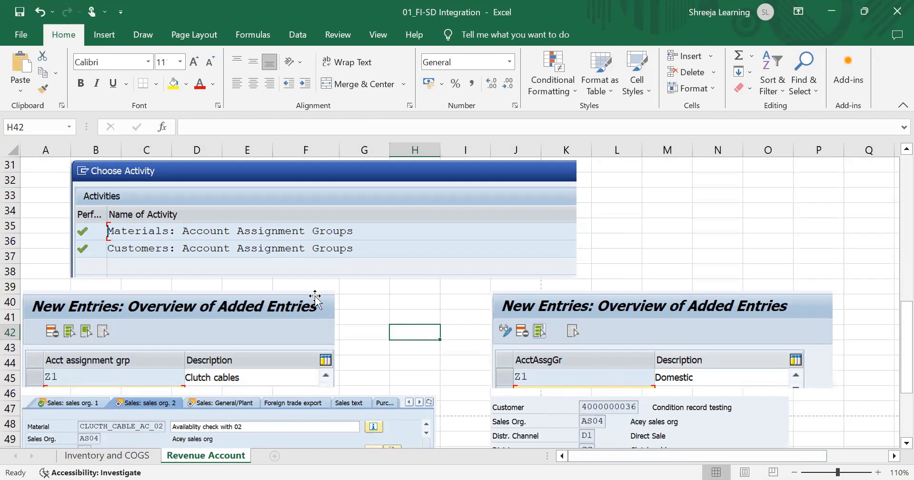
Return from the Excel workbook to SAP's Cust.Grp/MaterialGrp/AcctKey table and select the entry for sales organization AS04 with account key ERL.
scroll(315, 297, "up", 8)
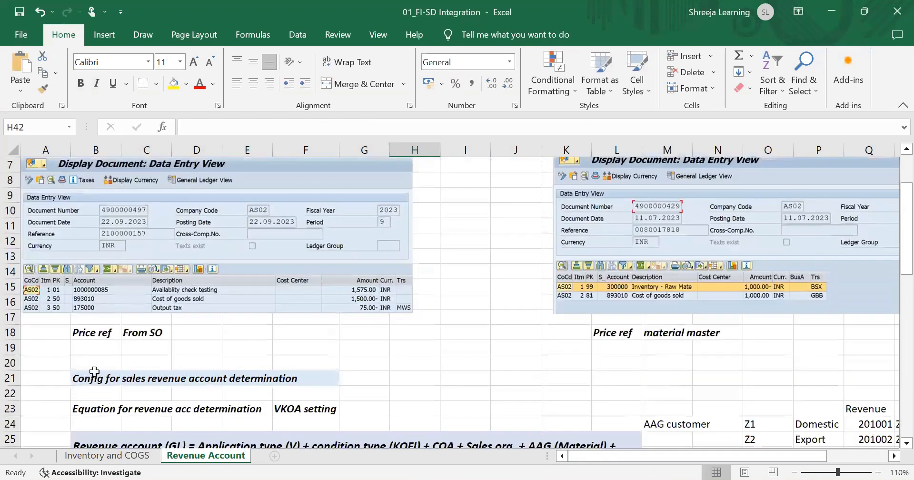
mouse_move(599, 471)
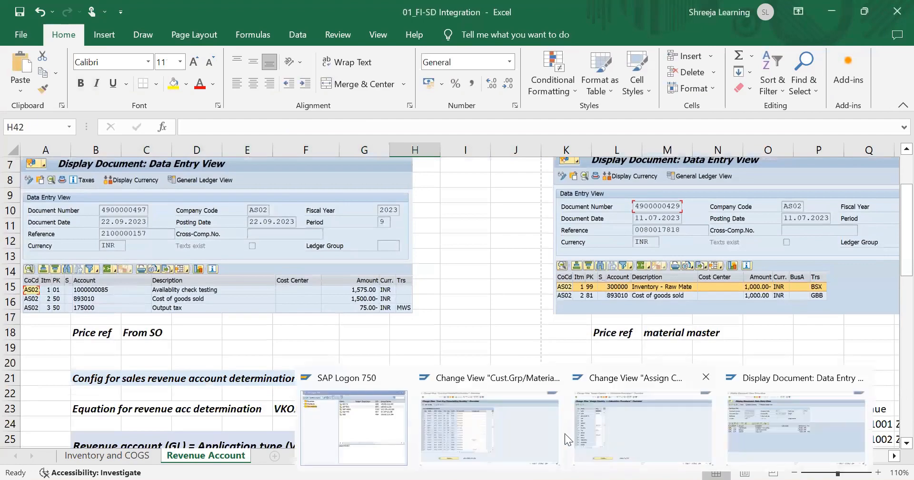
left_click(548, 431)
left_click(20, 147)
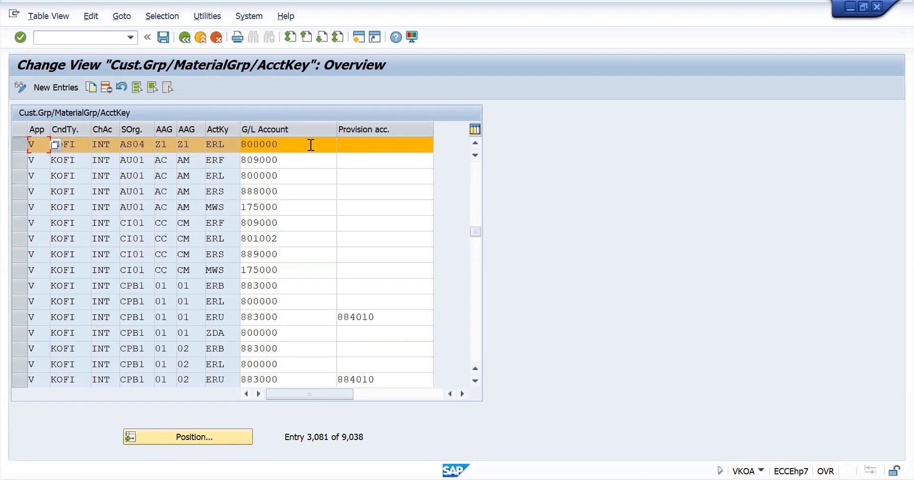
In the accounting document session, start transaction VA01 and proceed with order type ZORT for sales organization AS04, channel D1 and division CC.
mouse_move(599, 476)
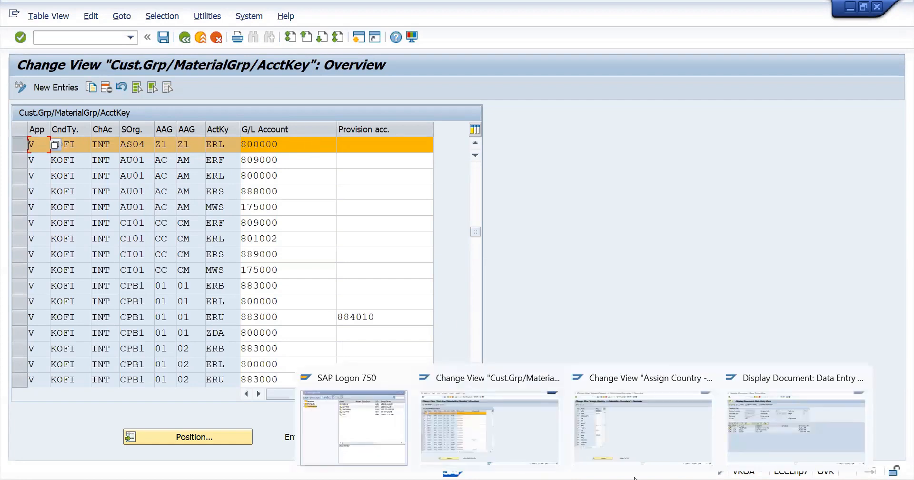
left_click(764, 421)
left_click(138, 239)
left_click(92, 41)
type("/")
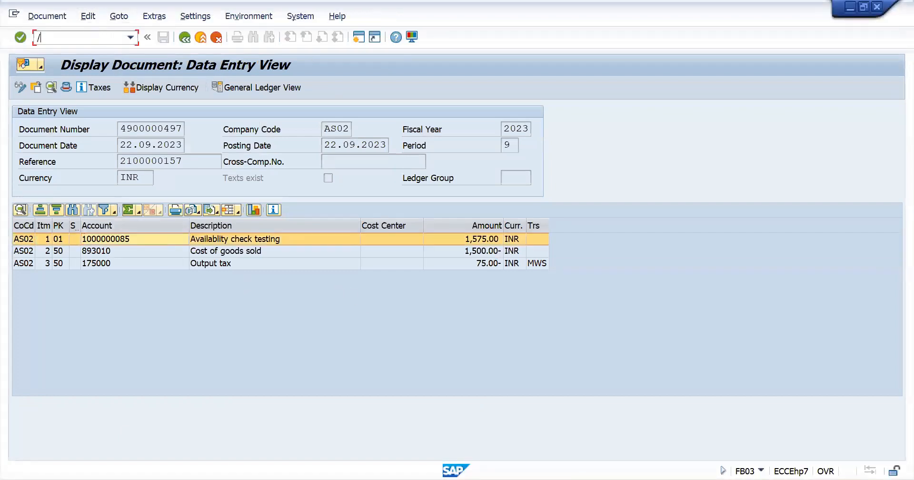
type("n")
key("Return")
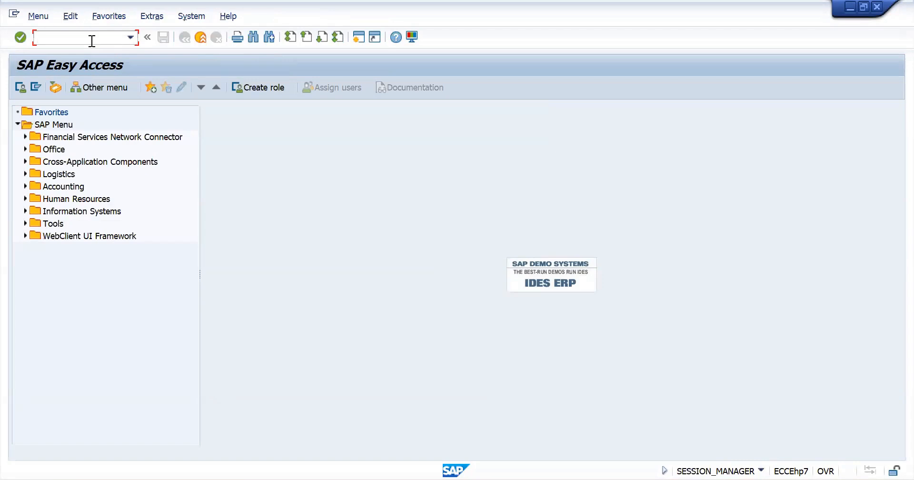
type("va01")
key("Return")
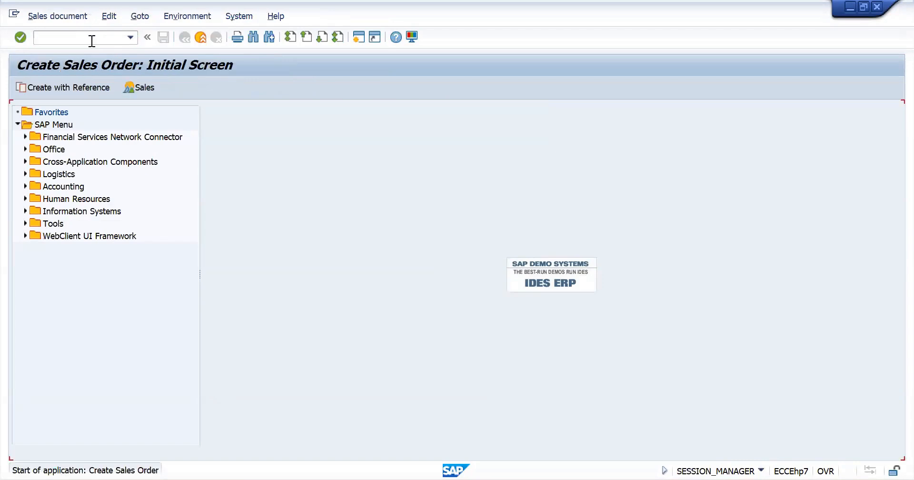
key("Return")
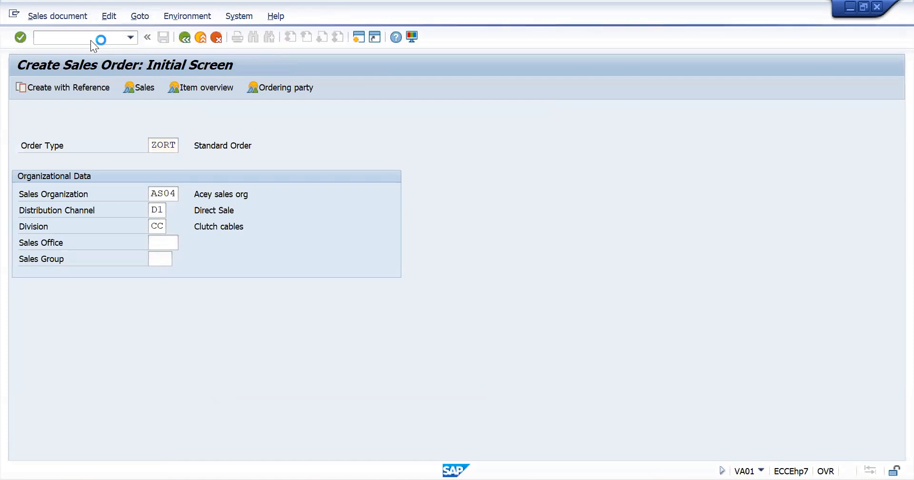
key("Down")
key("Down")
key("Return")
key("Return")
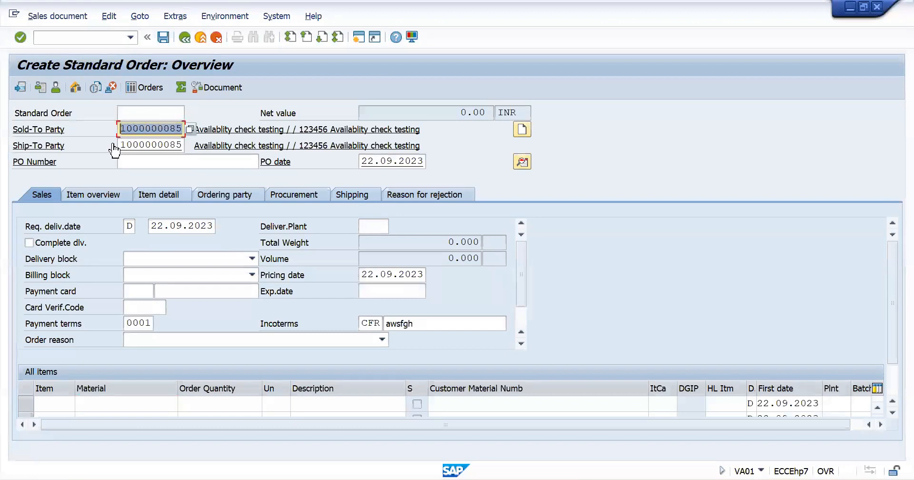
key("BackSpace")
Look up the customer with account assignment group Z1 on the Excel Revenue Account sheet and return to the SAP sales order.
key("alt+Tab")
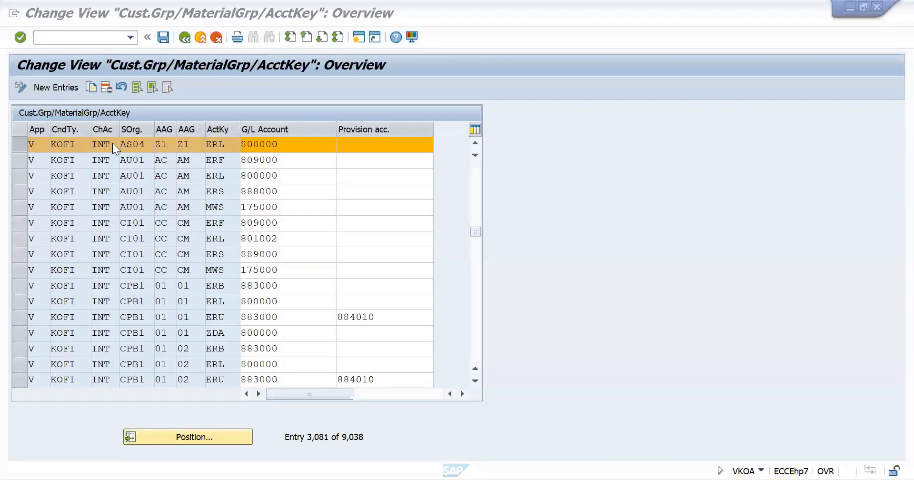
key("alt+Tab")
key("alt+Tab")
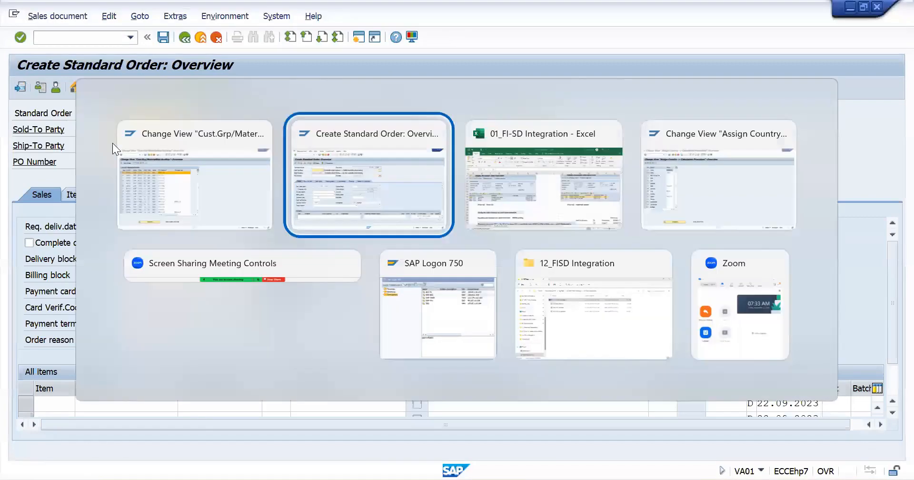
scroll(533, 351, "down", 5)
scroll(532, 351, "down", 3)
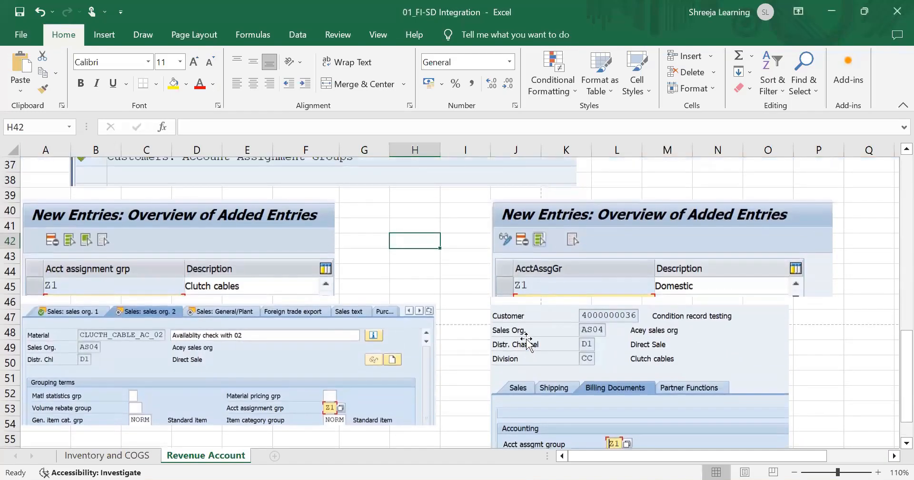
key("alt+Tab")
key("alt+Tab")
key("alt+Tab")
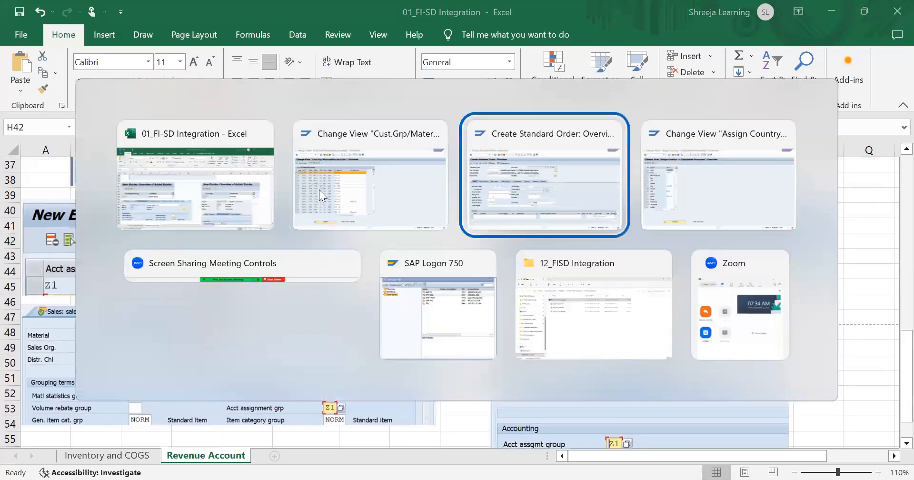
Enter the customer from the workbook as the order's sold-to party and accept the tax and pricing redetermination.
type("4")
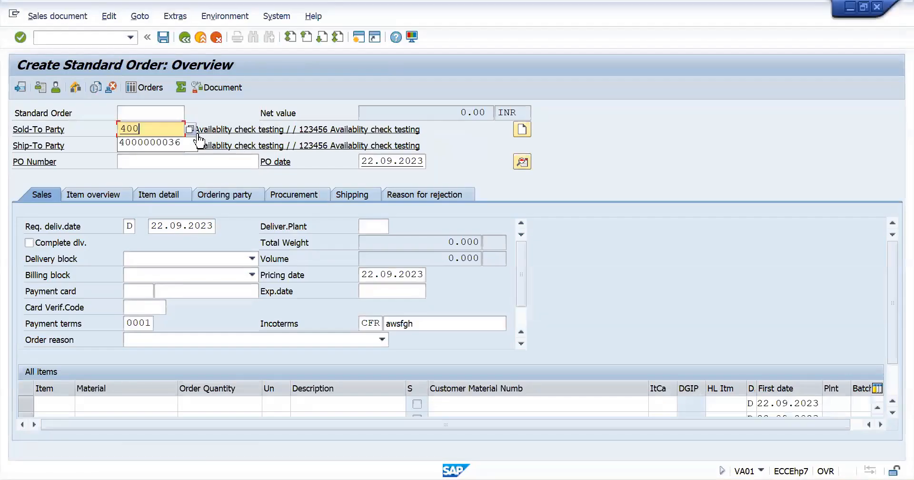
type("00")
key("Down")
key("Return")
key("Return")
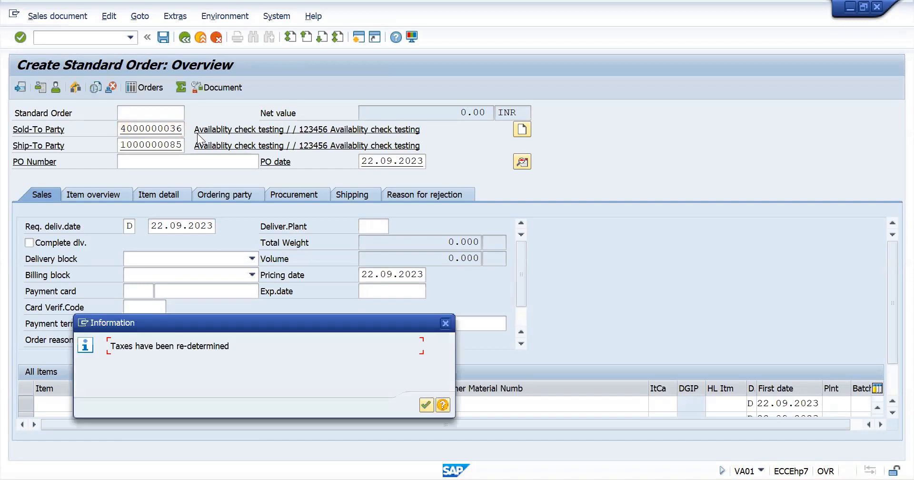
key("Return")
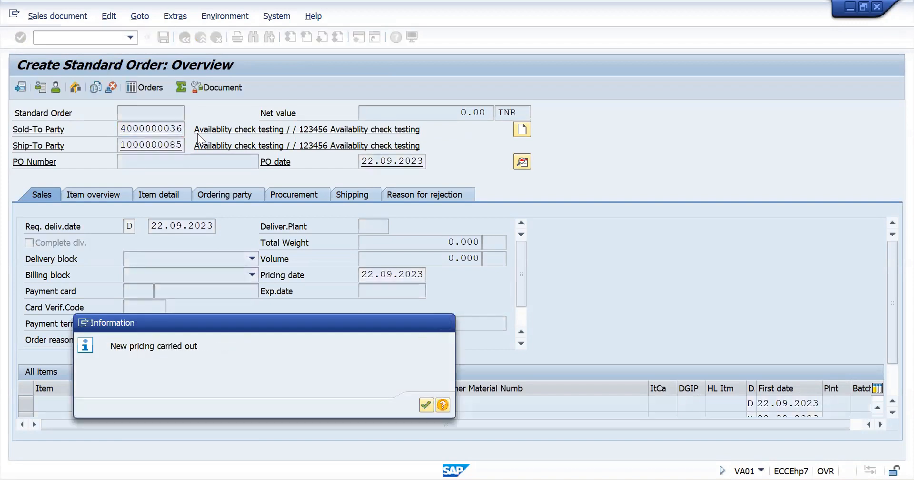
key("Return")
Set the ship-to party to the same customer and add material CLUCTH_CABLE_AC_02 with order quantity 1.
key("BackSpace")
key("Down")
key("Return")
key("Tab")
key("BackSpace")
key("Down")
key("Return")
key("Return")
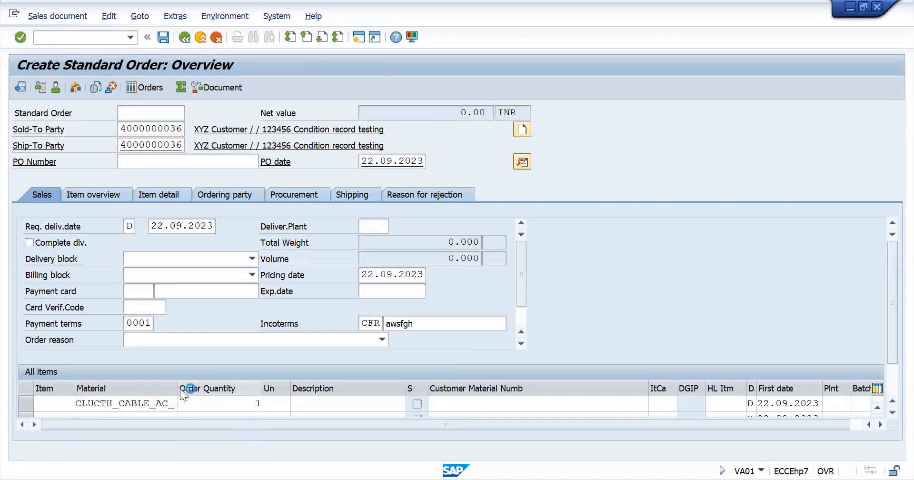
Open the pricing conditions of the clutch cable item and delete the K005 discount and KF00 freight conditions.
left_click(163, 386)
double_click(163, 386)
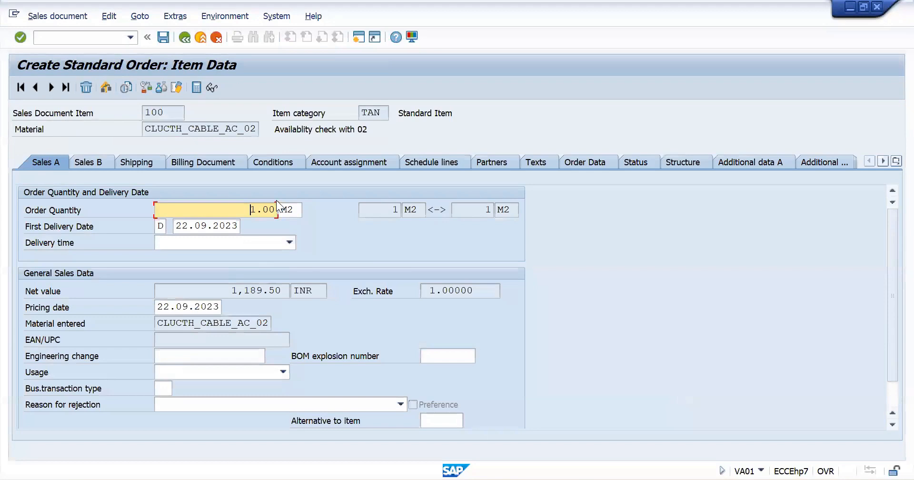
left_click(275, 159)
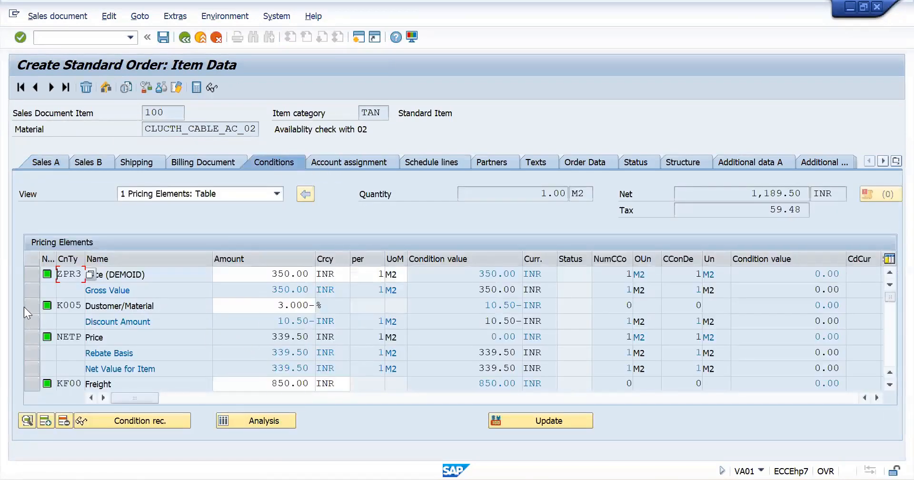
left_click(37, 306)
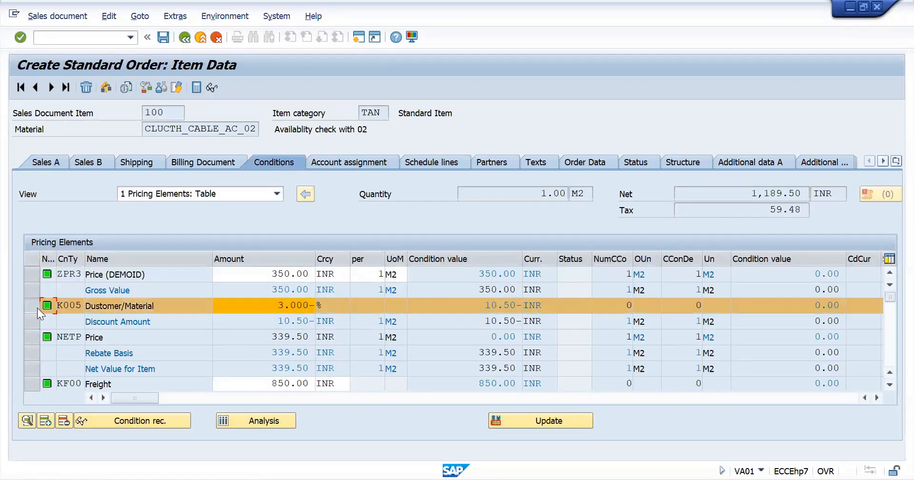
left_click(28, 381)
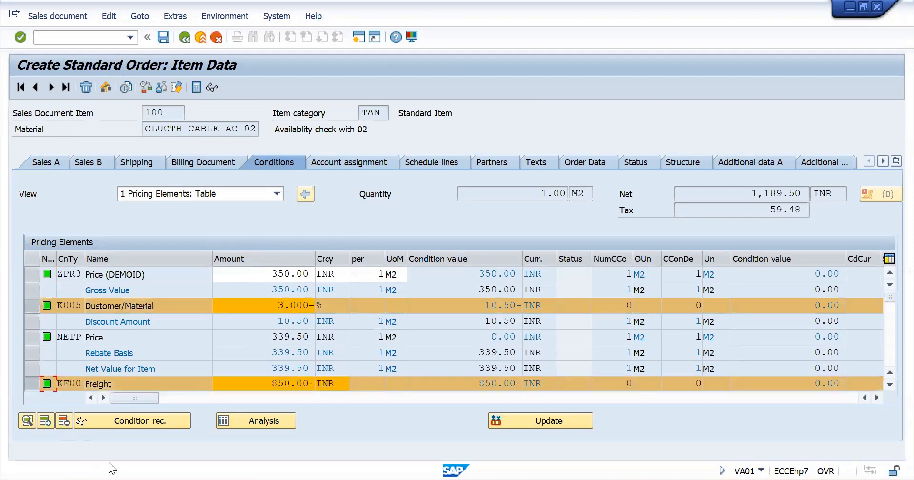
Set the item's ZPR3 price to 1,500 INR.
left_click(272, 274)
type("1,50")
type("0")
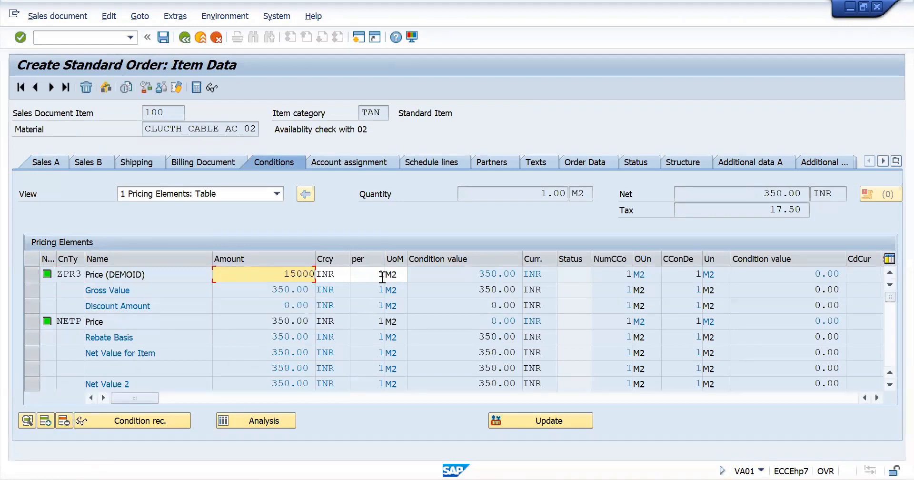
key("Return")
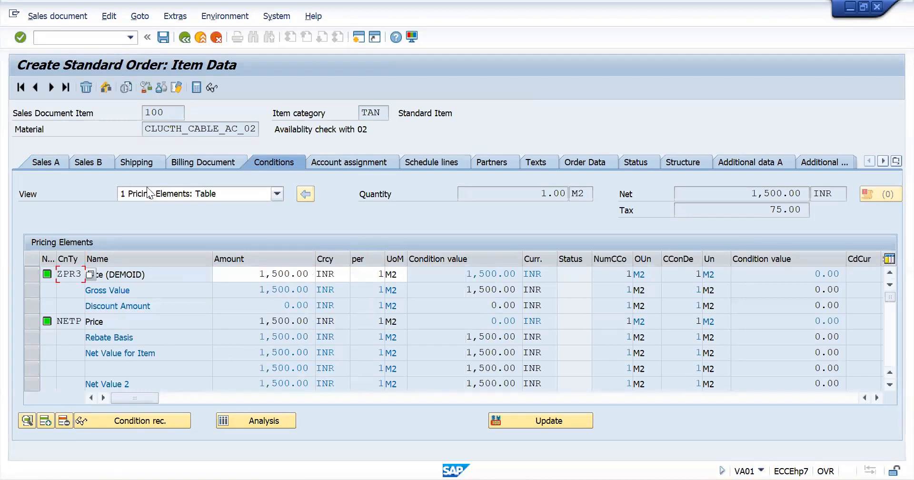
Enter a net weight of 1 KG and a gross weight of 1 in the item's shipping data.
left_click(137, 162)
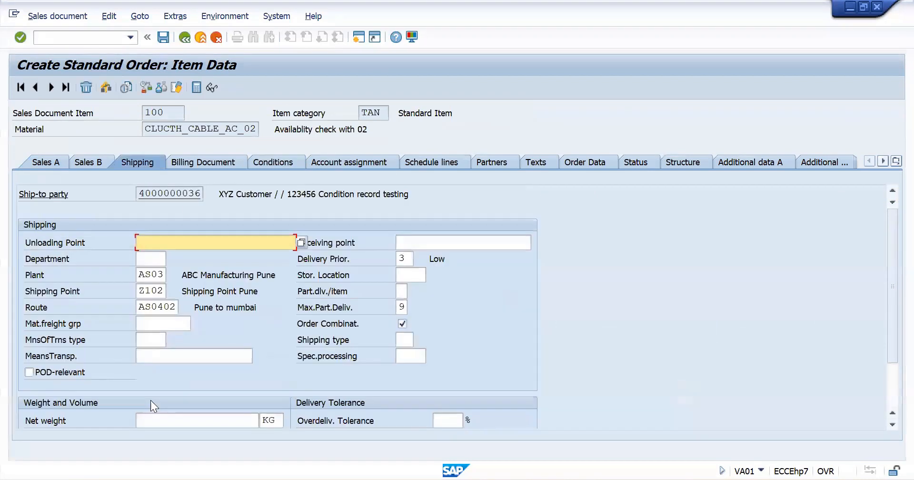
scroll(209, 378, "down", 2)
left_click(202, 371)
type("11")
key("BackSpace")
left_click(251, 356)
type("1")
key("Return")
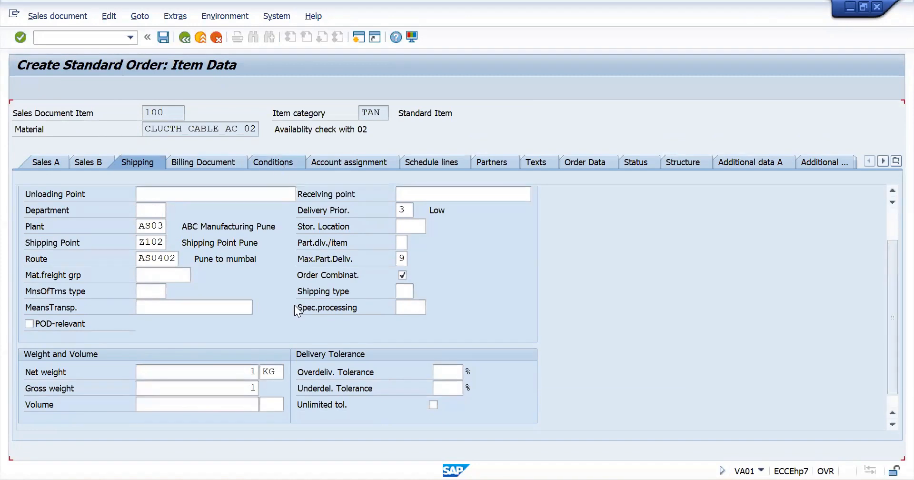
Review the item's net value, tax and total in the pricing conditions and save the sales order.
scroll(298, 319, "down", 1)
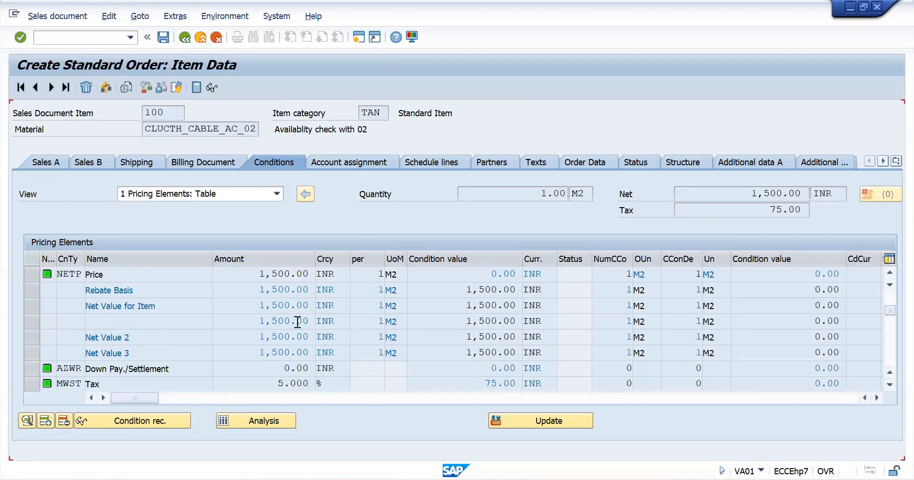
scroll(298, 322, "down", 1)
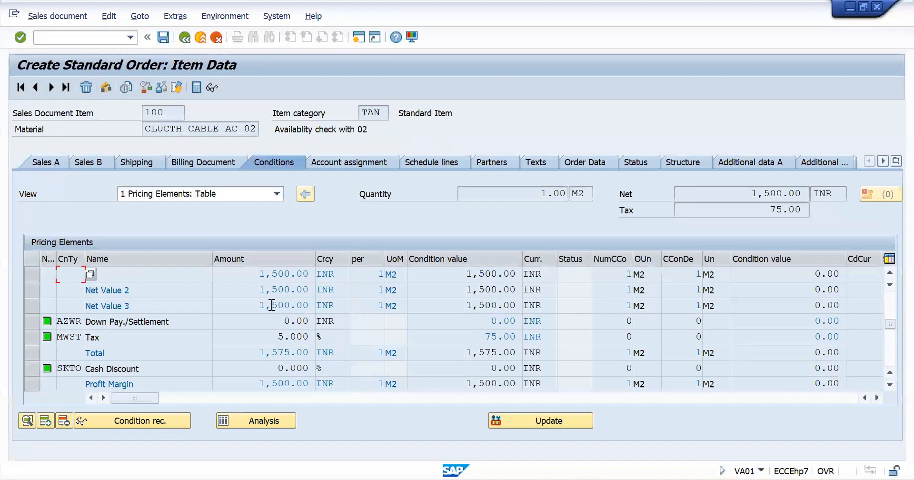
left_click(158, 40)
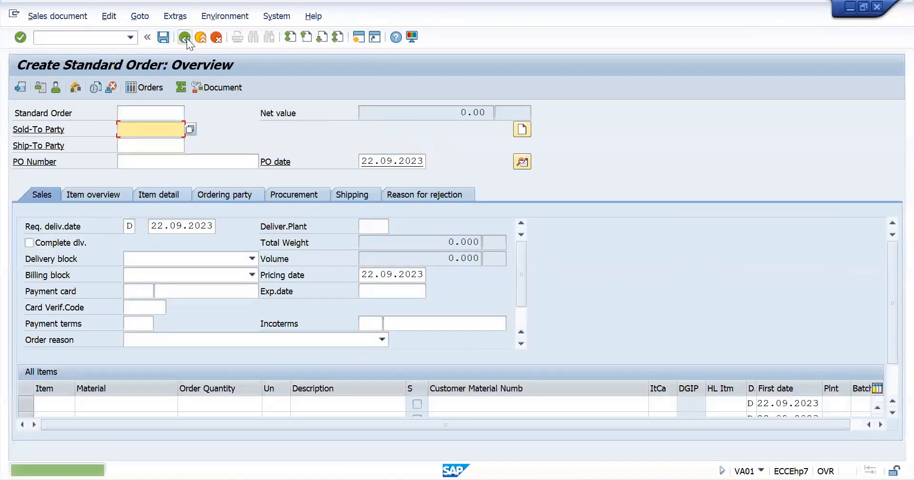
Leave sales order creation and start an outbound delivery for the saved order with transaction VL01N.
left_click(185, 38)
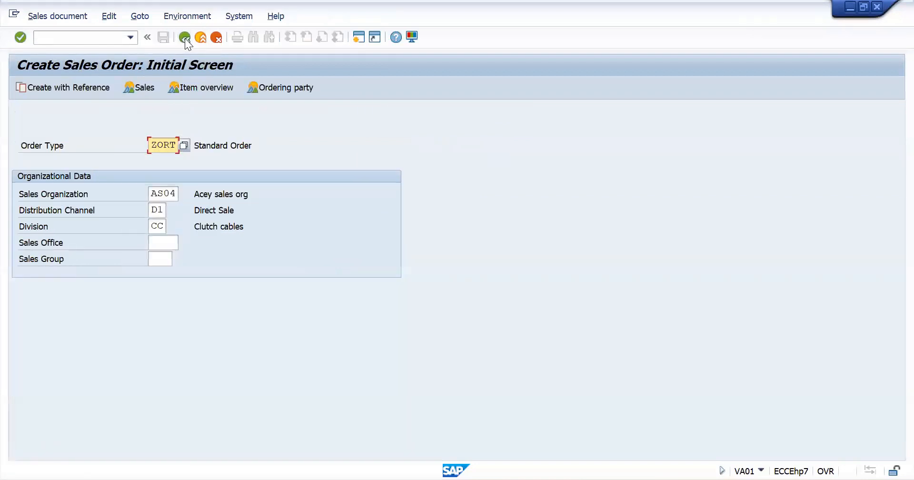
left_click(185, 38)
type("vl01n")
key("Return")
key("Return")
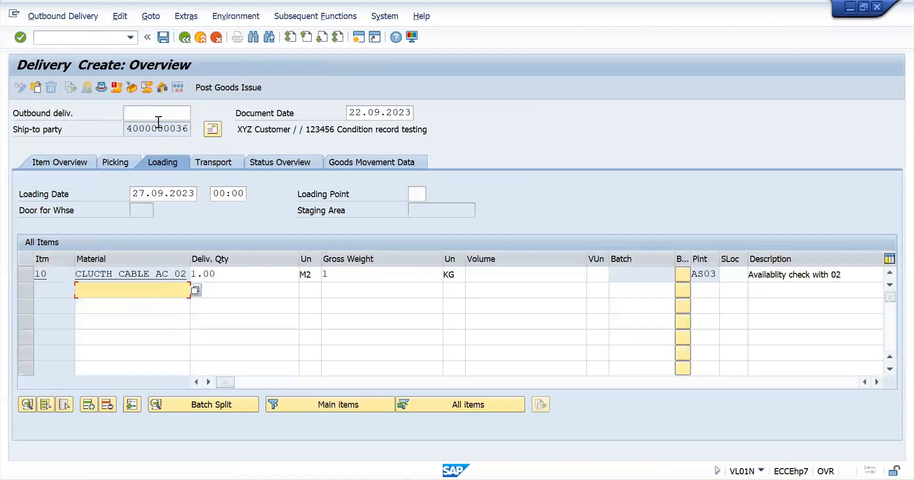
Enter a picked quantity of 1 for the clutch cable delivery item and return to its loading data.
left_click(104, 163)
left_click(357, 270)
type("1")
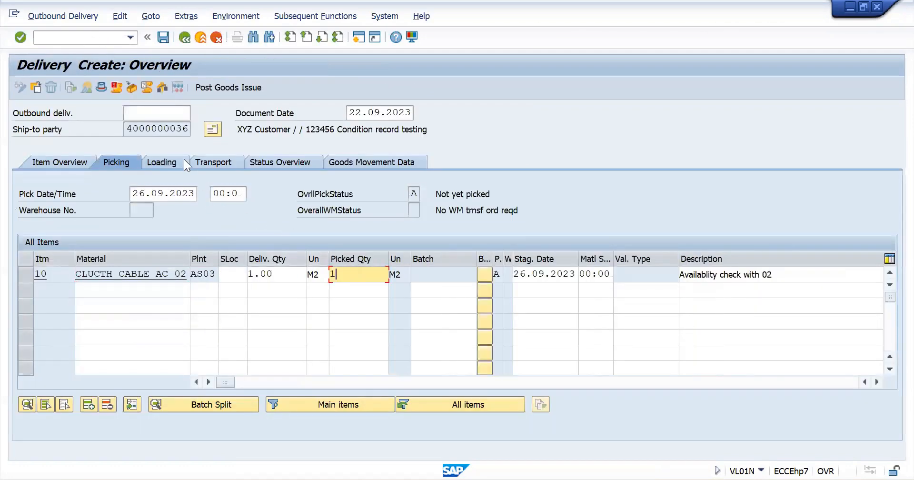
left_click(184, 159)
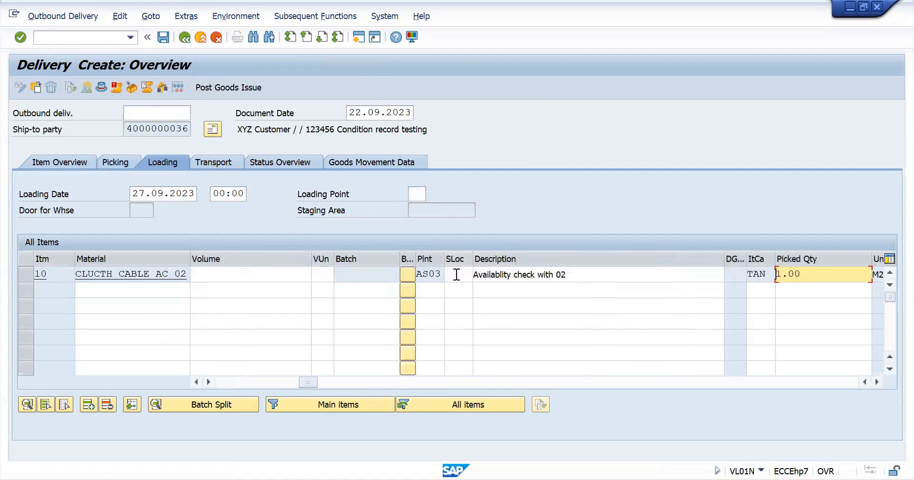
Set the delivery item's storage location to SL01, post the goods issue and leave delivery creation.
left_click(456, 275)
key("Down")
key("Return")
key("Return")
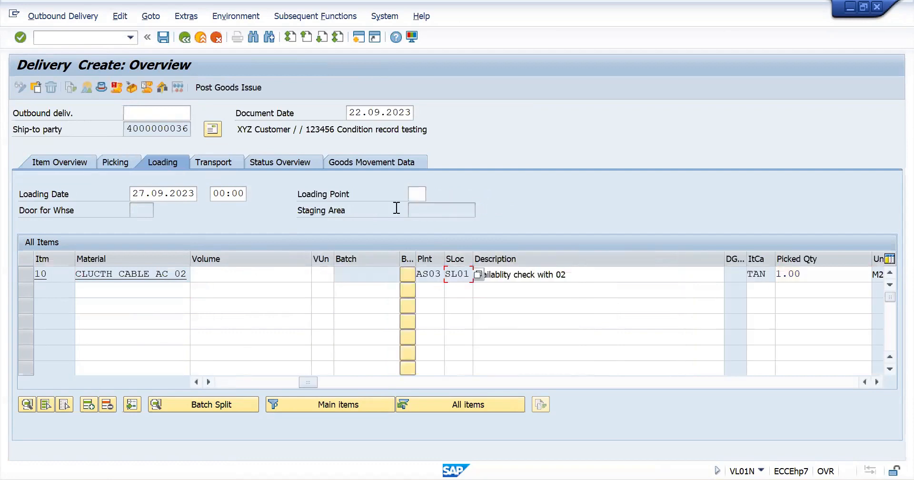
left_click(249, 92)
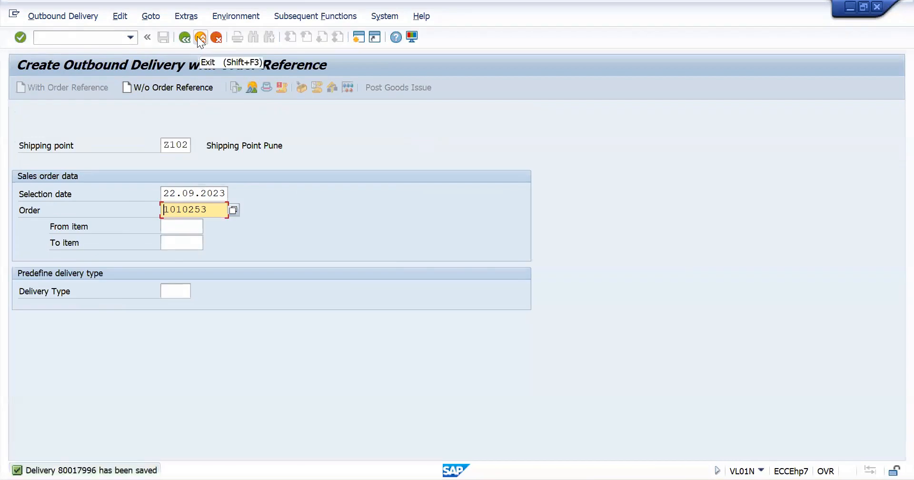
left_click(198, 38)
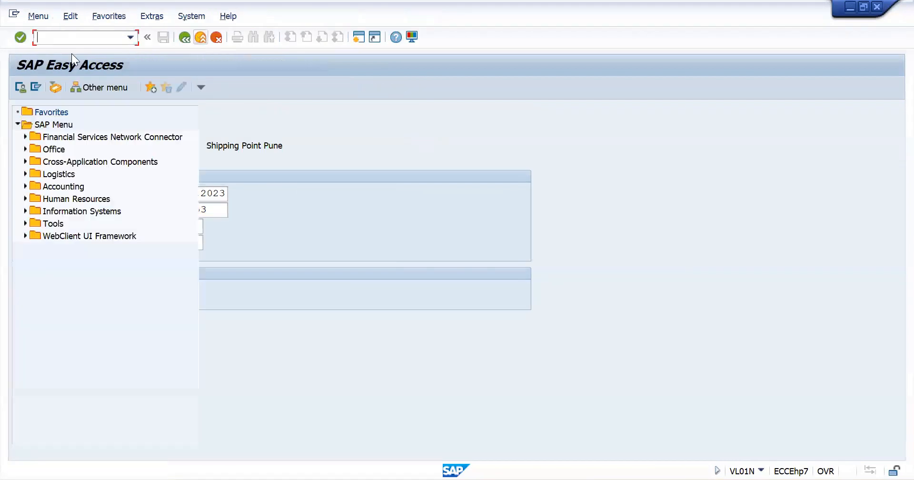
Create and save a billing document for the proposed delivery with transaction VF01, and leave billing creation.
type("vf01")
key("Return")
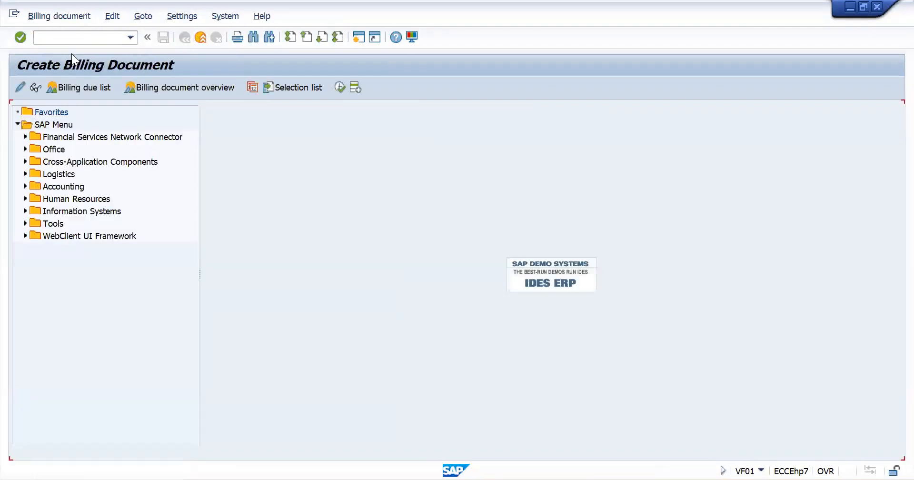
key("Return")
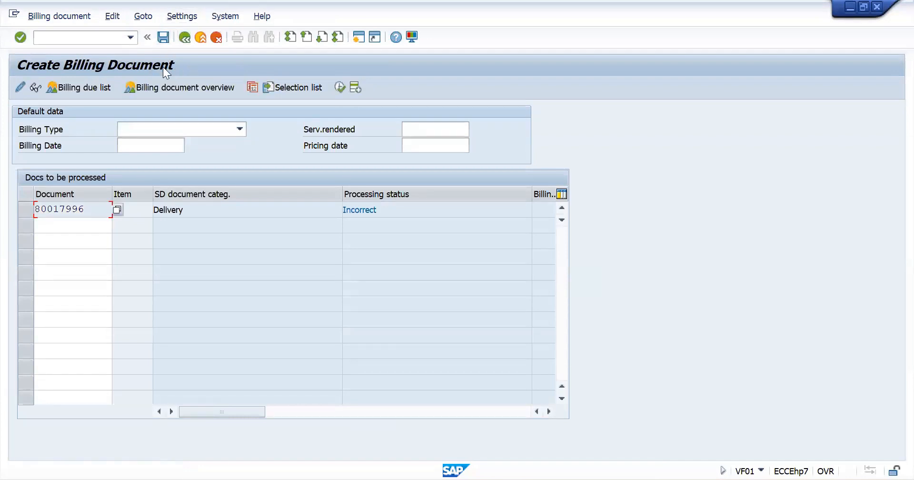
left_click(164, 37)
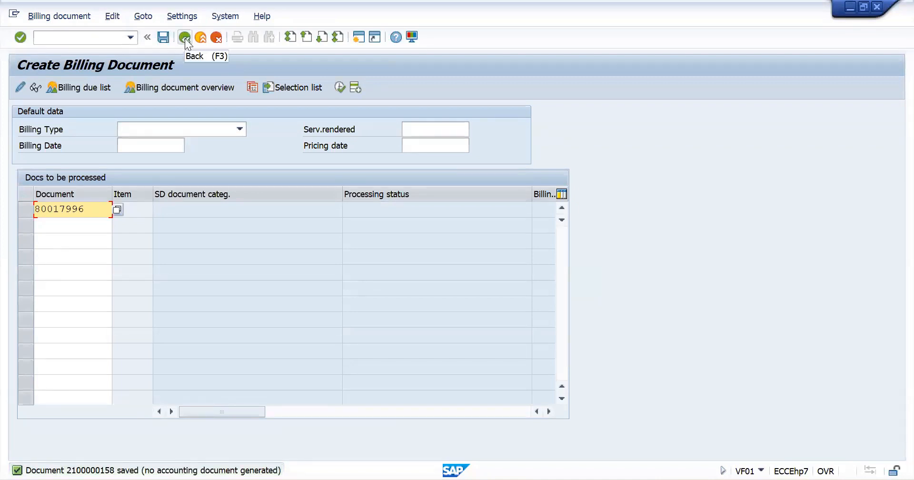
left_click(185, 38)
Try to release the saved billing document to accounting with transaction VF02 and return to the SAP Easy Access screen.
type("vf02")
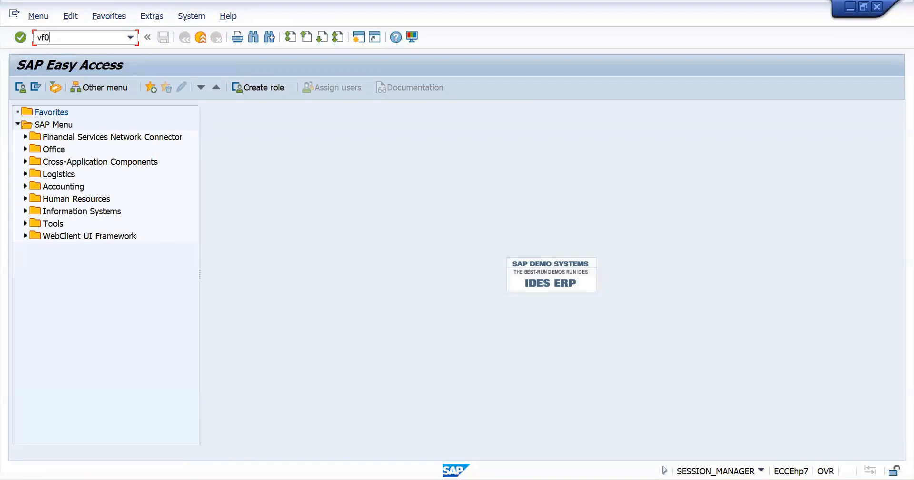
key("Return")
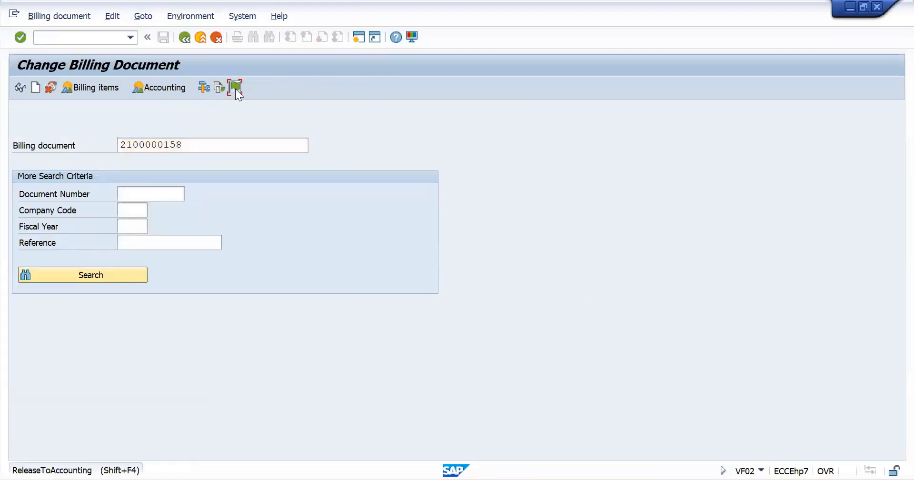
left_click(235, 88)
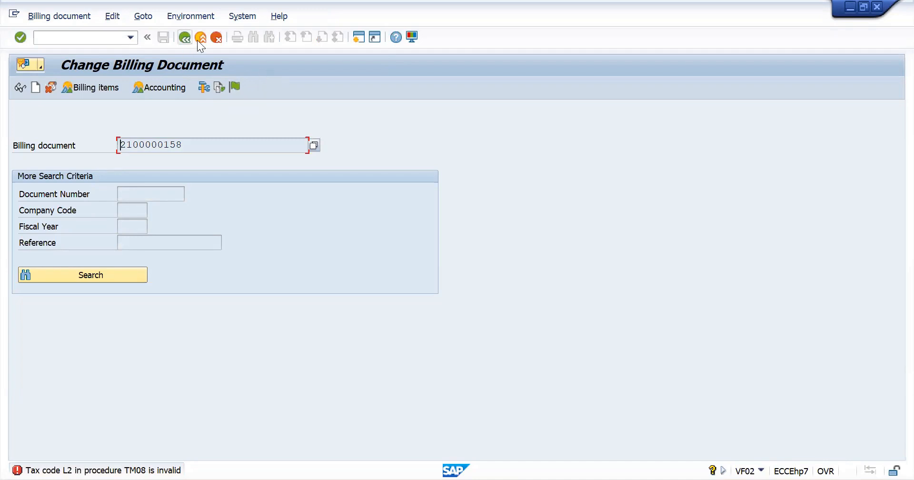
key("alt+Tab")
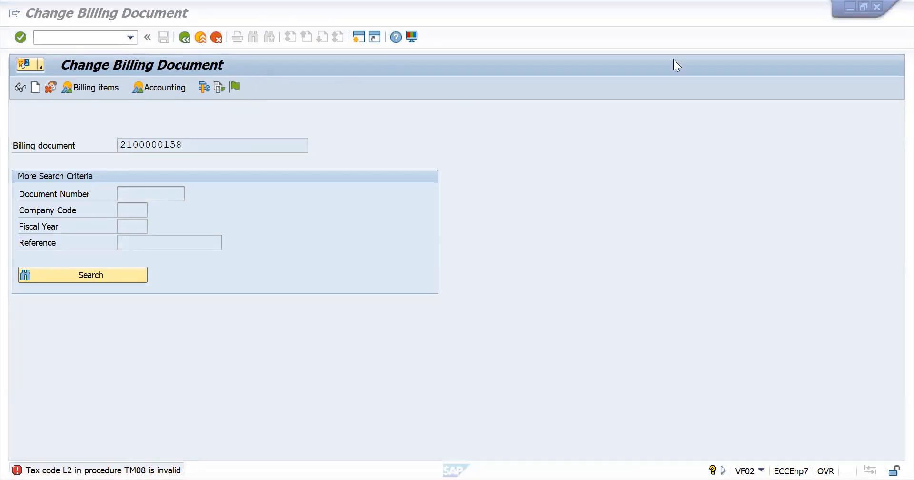
left_click(90, 35)
type("//")
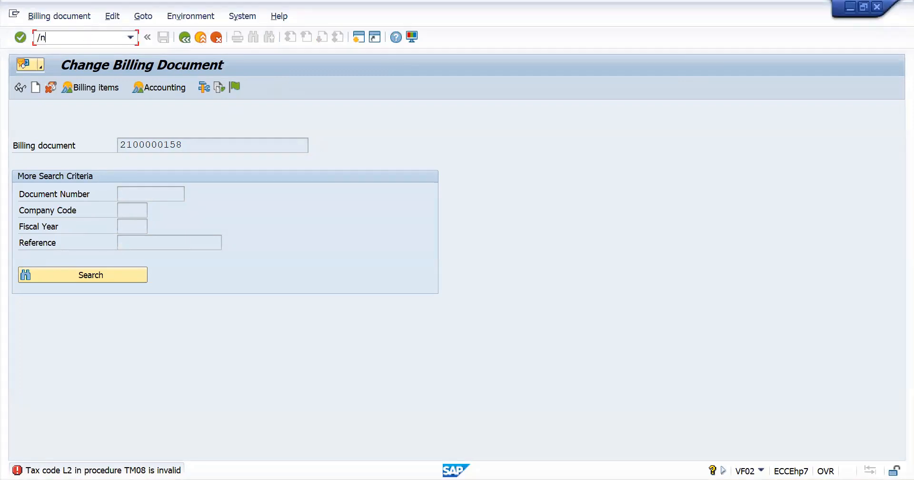
key("Return")
In transaction OBBG, assign calculation procedure TM3201 to country IN (India), save it in the proposed customizing request and leave the view.
type("obbg")
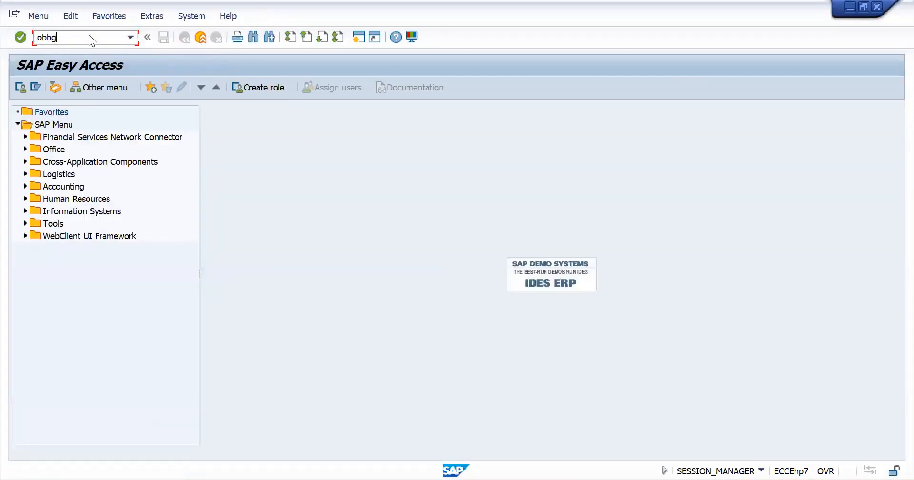
key("Return")
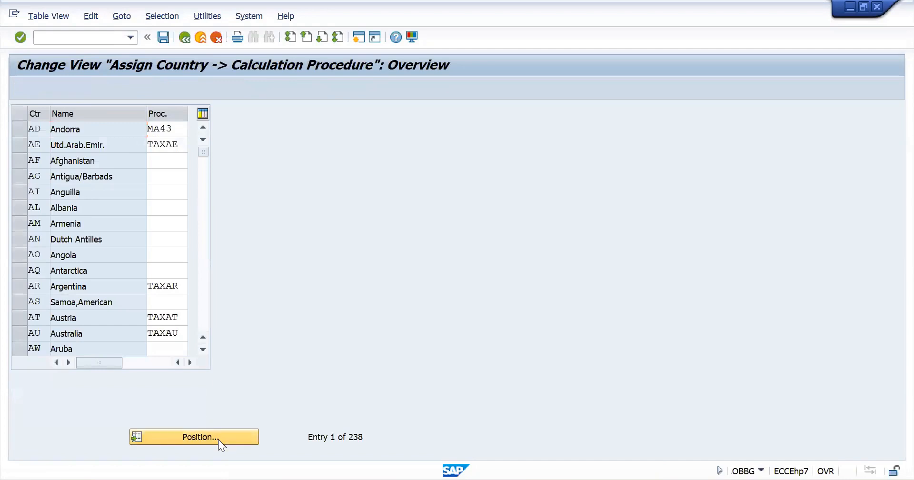
left_click(218, 438)
type("in")
key("Return")
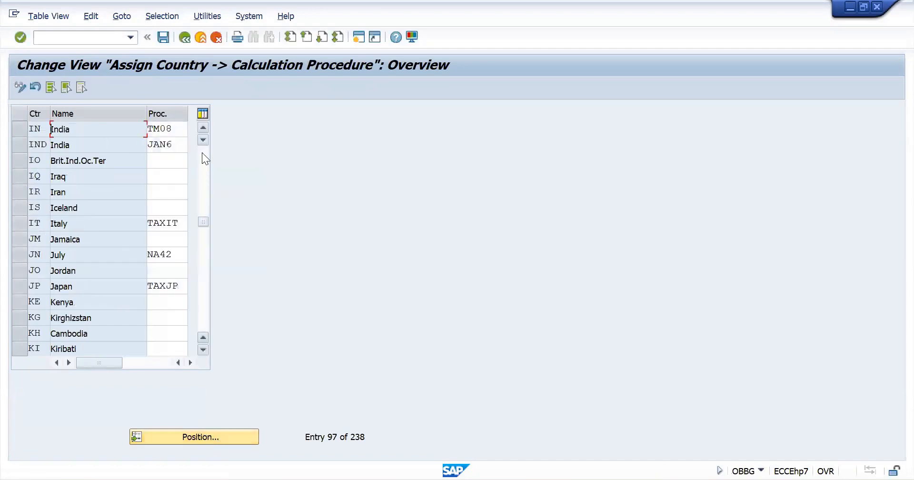
left_click_drag(187, 128, 2, 147)
type("TM3201")
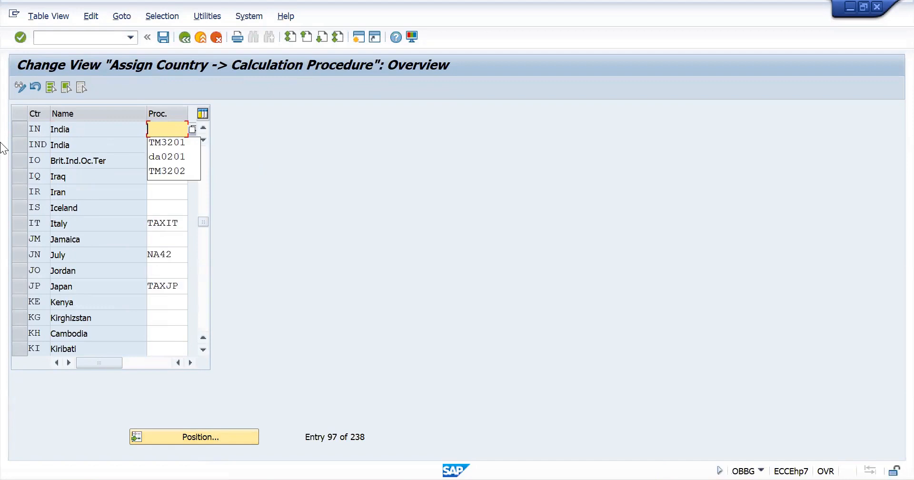
key("ctrl+s")
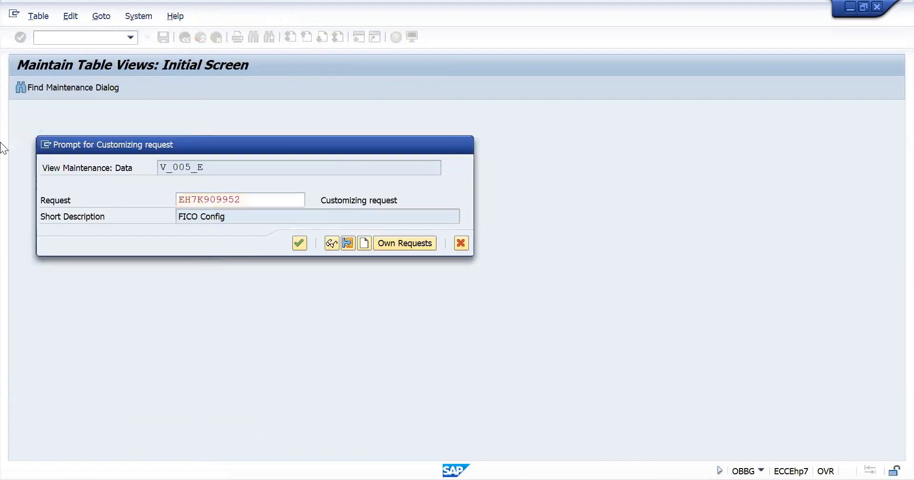
key("Return")
key("alt+Tab")
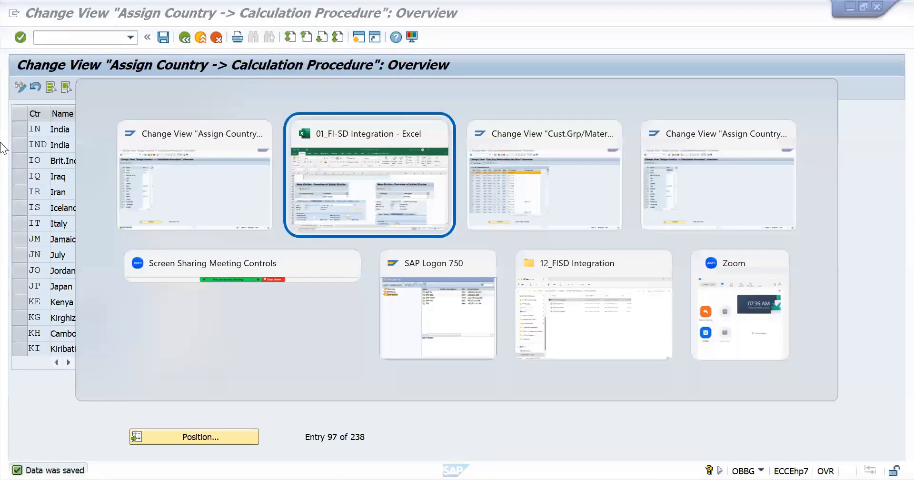
key("alt+Tab")
key("F3")
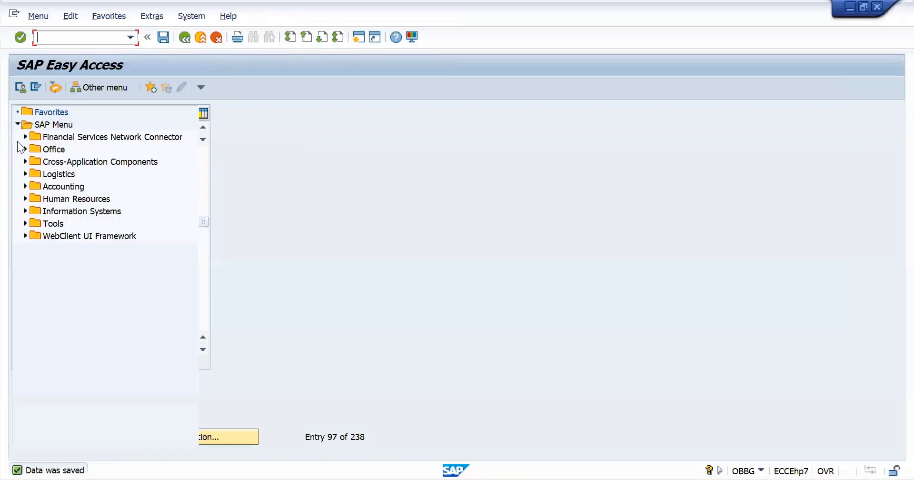
Reopen the billing document with transaction VF02, check its items and release it to accounting.
type("vf02")
key("Return")
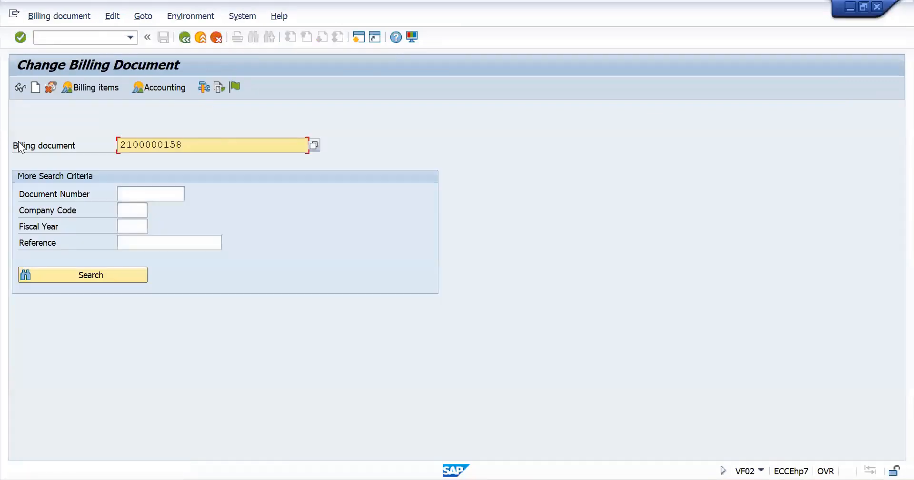
left_click(249, 146)
key("Return")
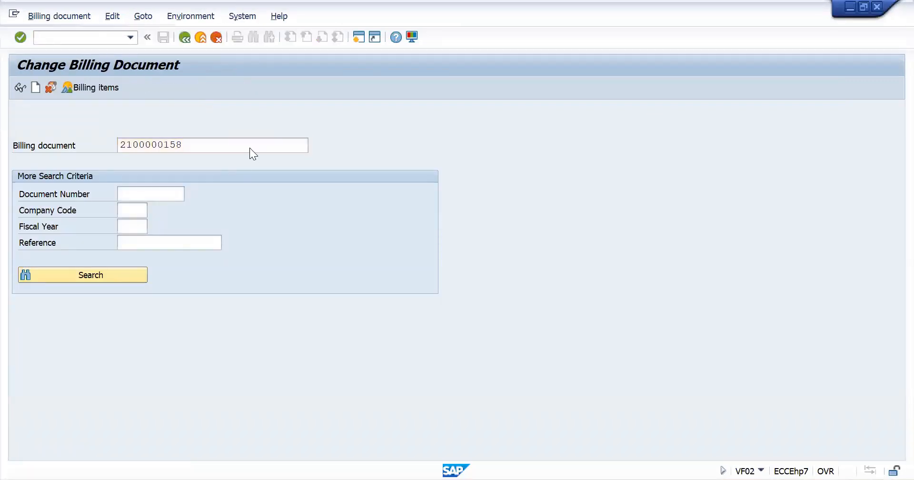
left_click(183, 38)
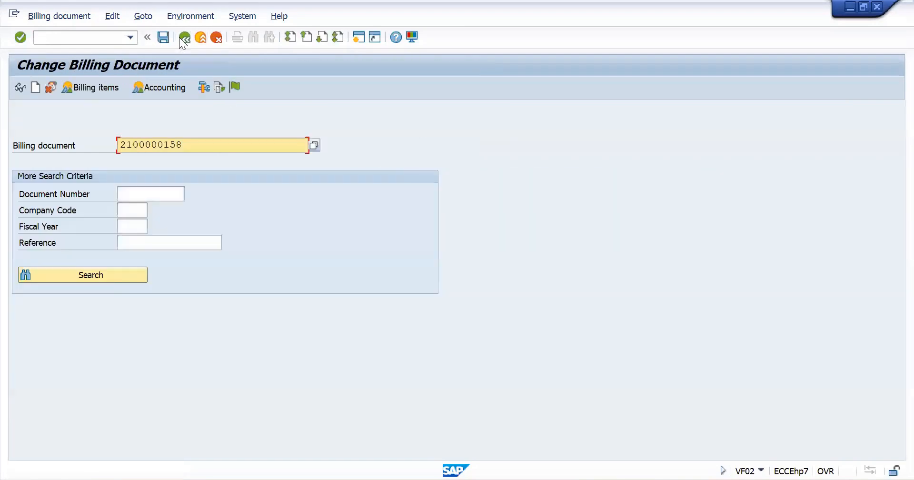
left_click(241, 85)
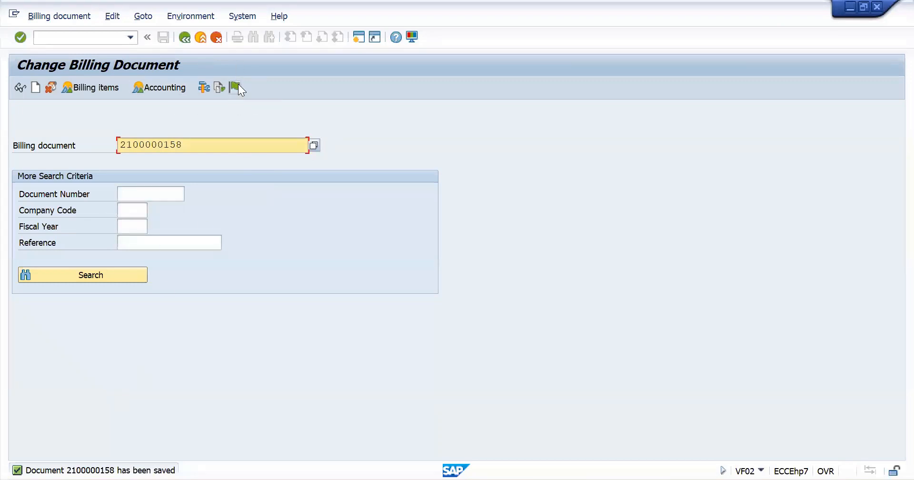
Open the billing document's accounting document, widen the Account column and select the sales revenue line.
left_click(132, 88)
double_click(129, 169)
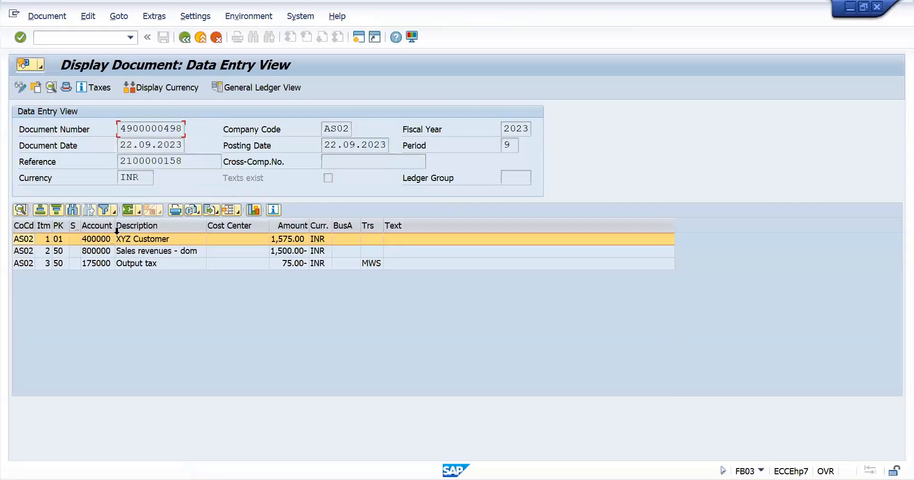
left_click_drag(141, 227, 172, 227)
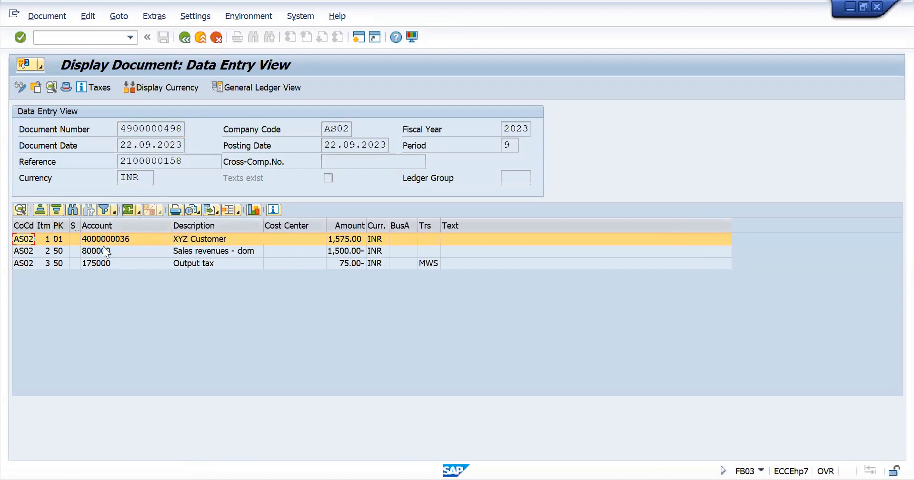
left_click(117, 251)
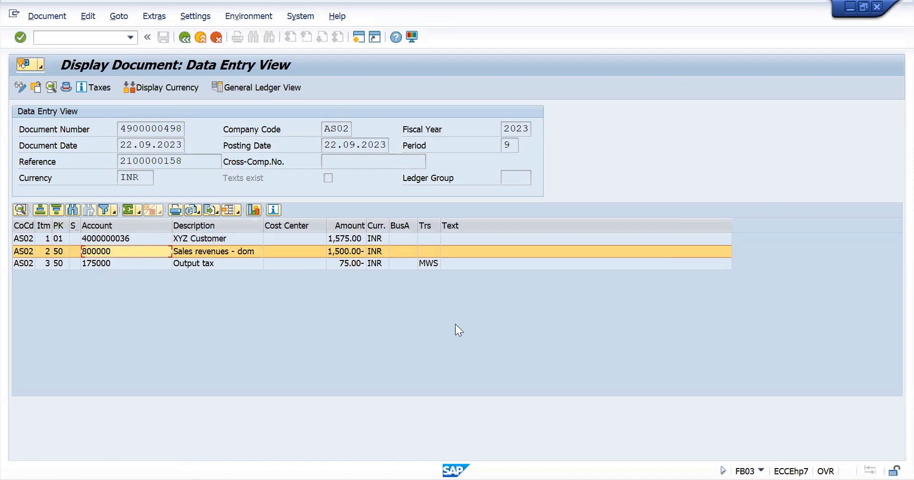
Compare the posted revenue account with the VKOA entry for AS04, Z1, Z1 and ERL, and return to the accounting document.
mouse_move(456, 471)
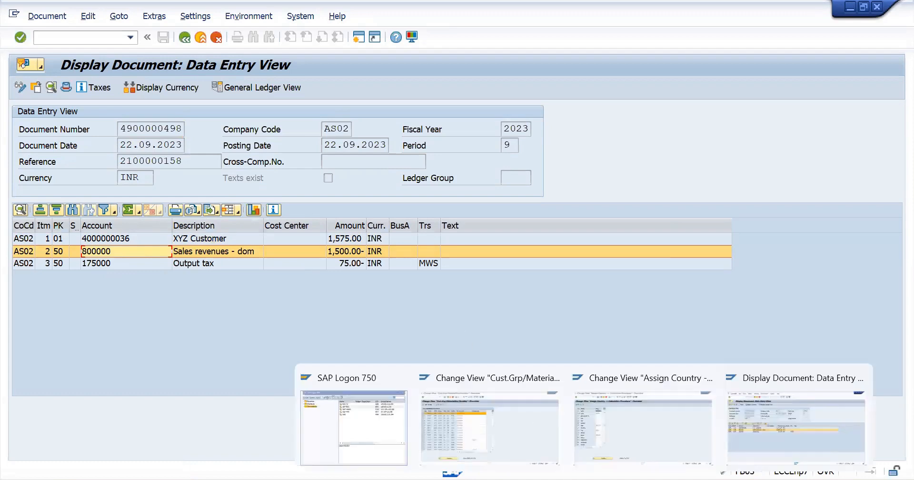
left_click(538, 419)
left_click(302, 145)
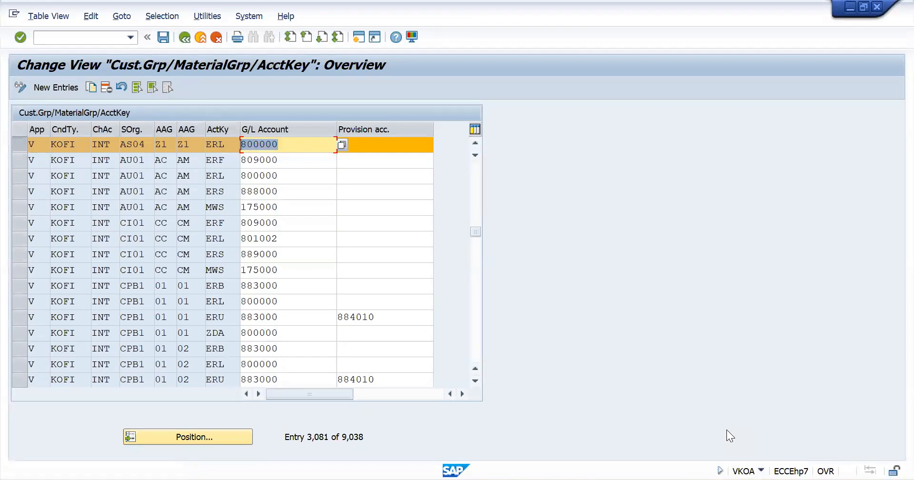
mouse_move(705, 471)
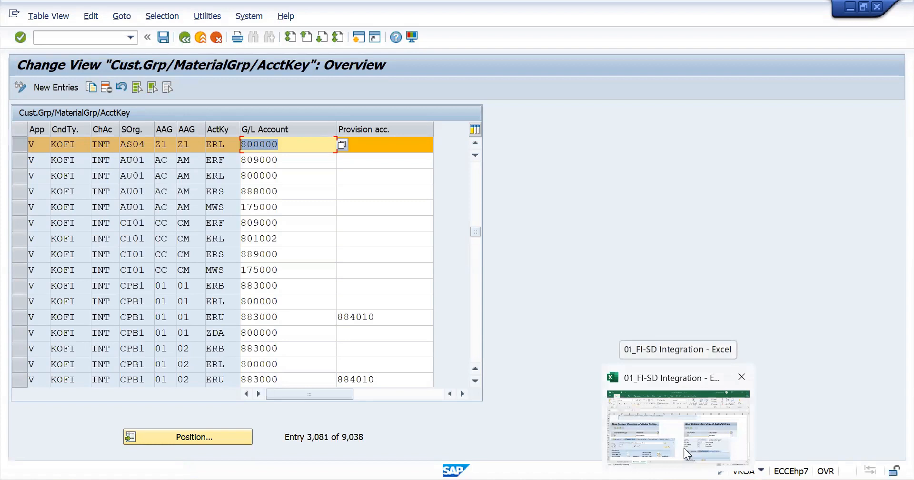
mouse_move(582, 478)
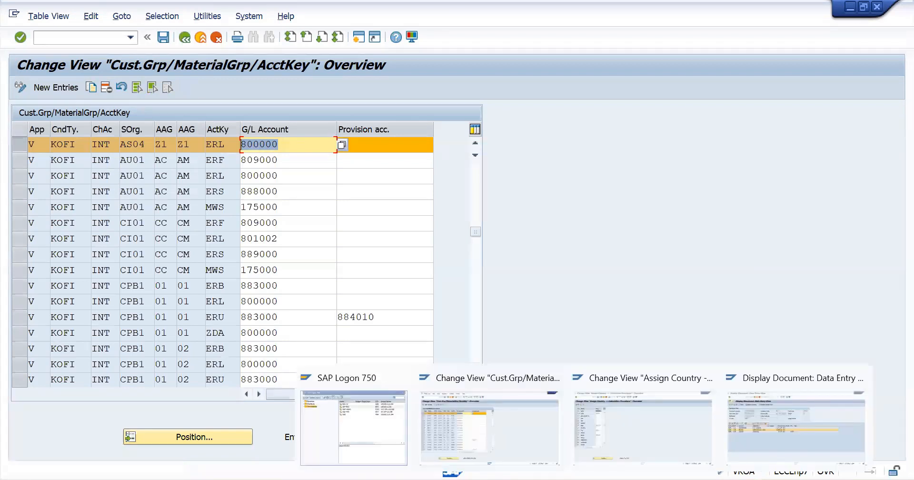
left_click(786, 404)
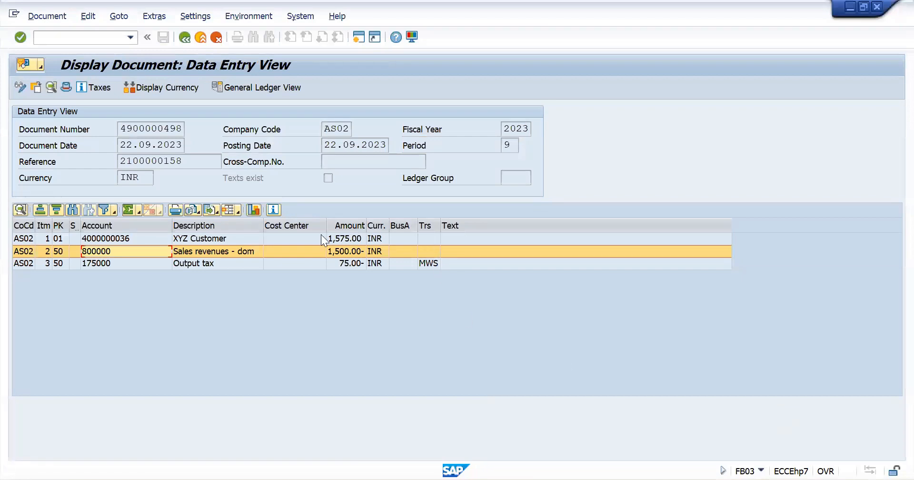
Hide the Cost Center, BusA, Trs and Text columns in the accounting document and widen the Amount and Currency columns.
left_click(306, 219)
right_click(306, 220)
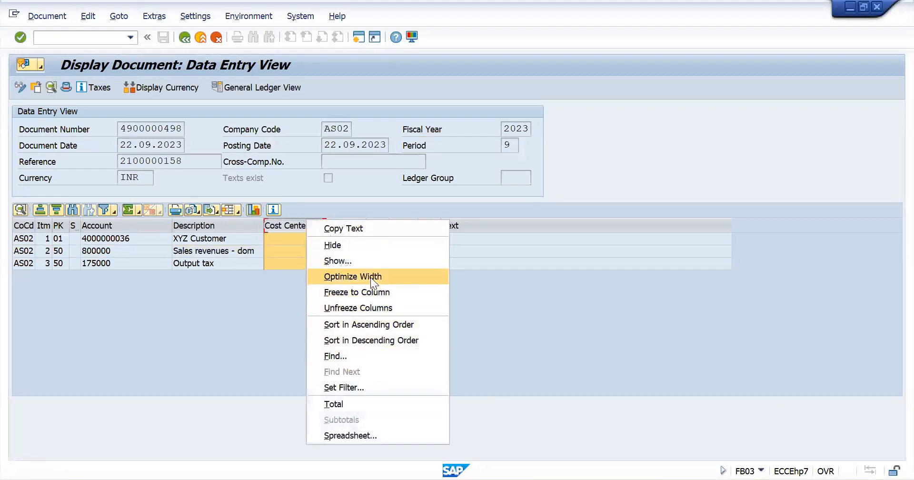
left_click(368, 244)
left_click_drag(348, 226, 415, 224)
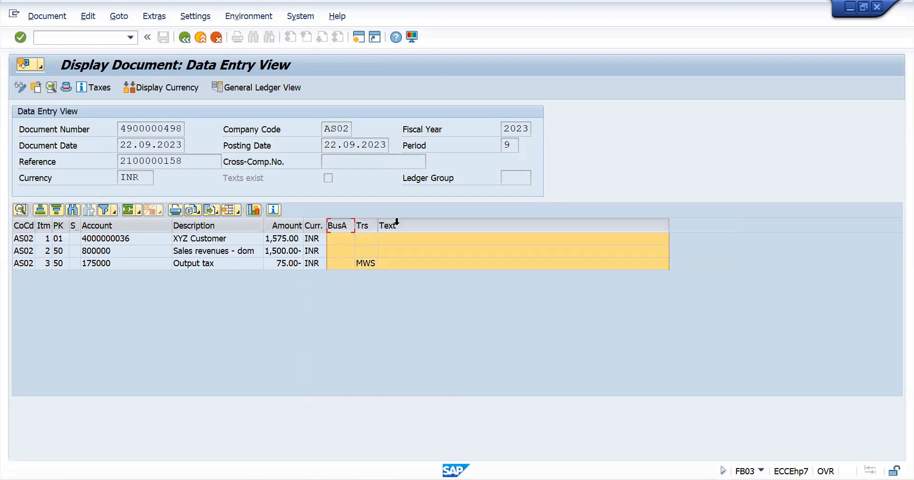
right_click(402, 234)
left_click(429, 248)
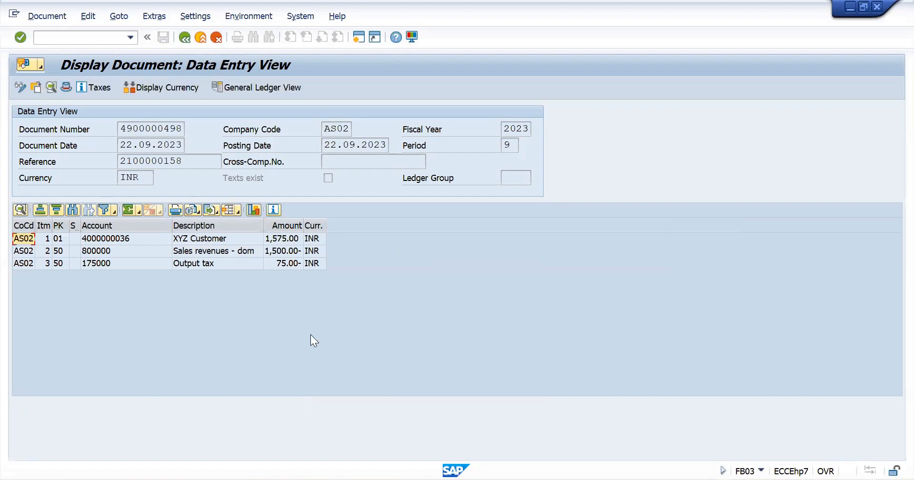
left_click_drag(304, 226, 415, 228)
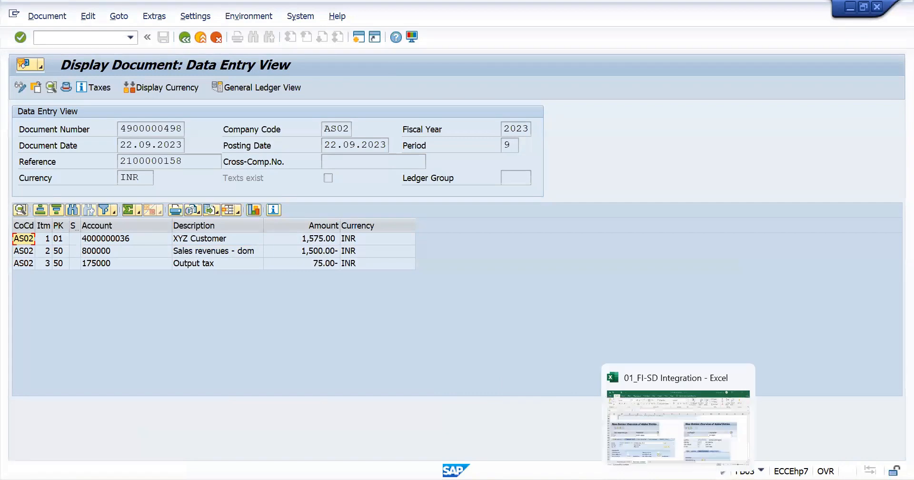
Switch to the 01_FI-SD Integration workbook in Excel and review the revenue account determination equation.
mouse_move(679, 479)
left_click(704, 427)
scroll(184, 305, "up", 10)
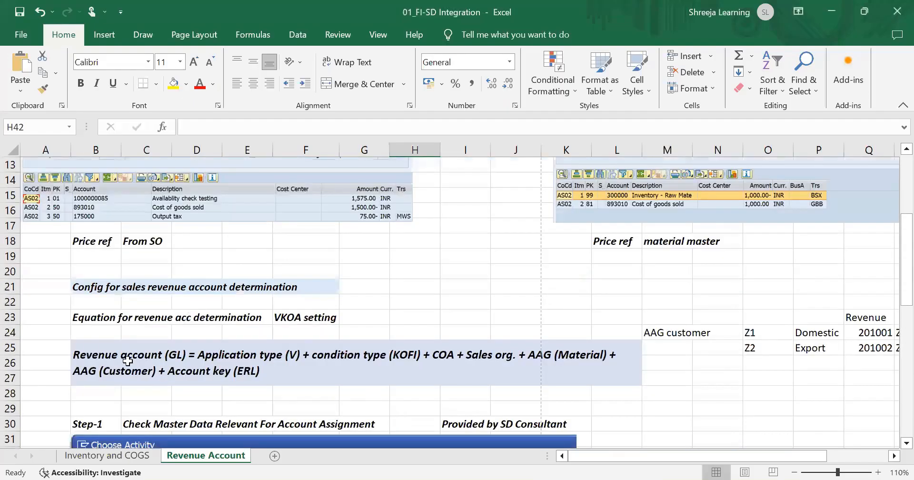
left_click(90, 348)
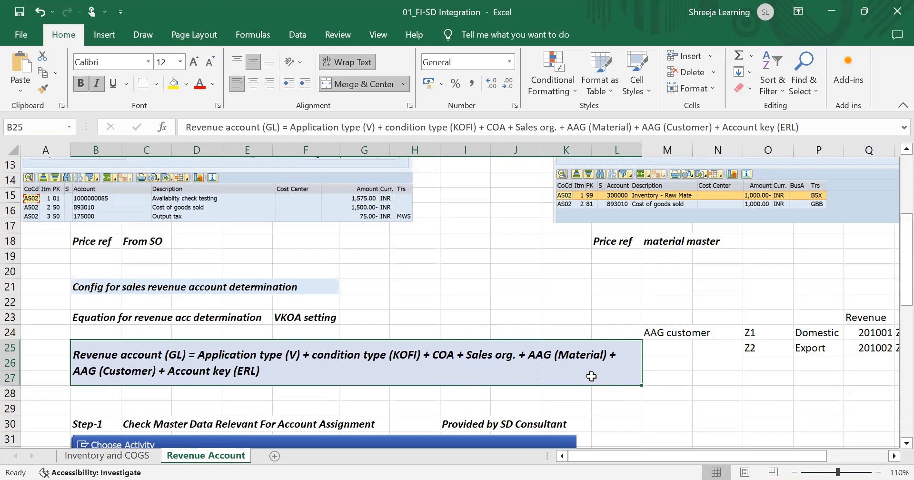
left_click(709, 400)
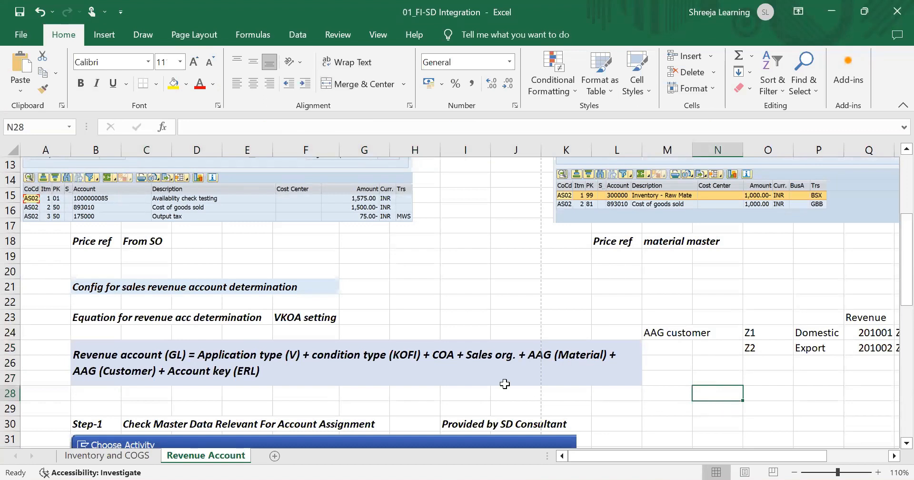
Review the material and customer account assignment group screenshots, and return to cell A1 of the Revenue Account sheet.
scroll(505, 385, "down", 4)
scroll(505, 385, "down", 9)
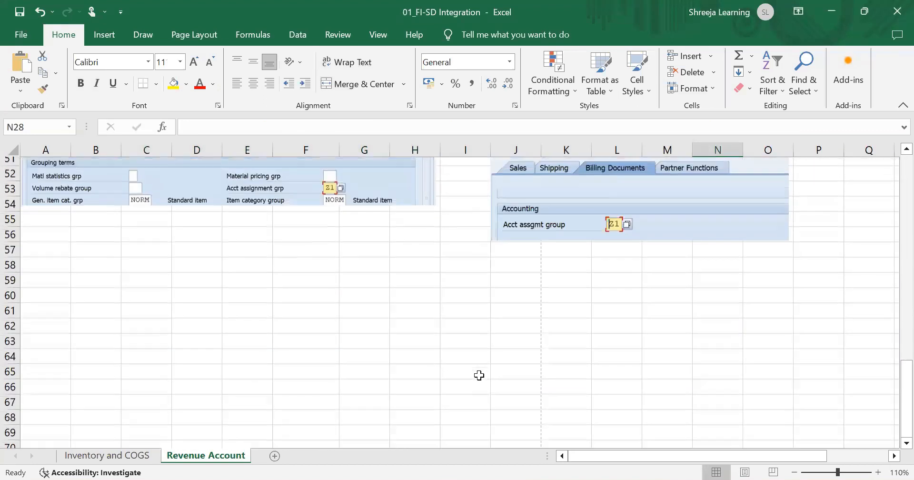
scroll(477, 373, "up", 5)
left_click(399, 244)
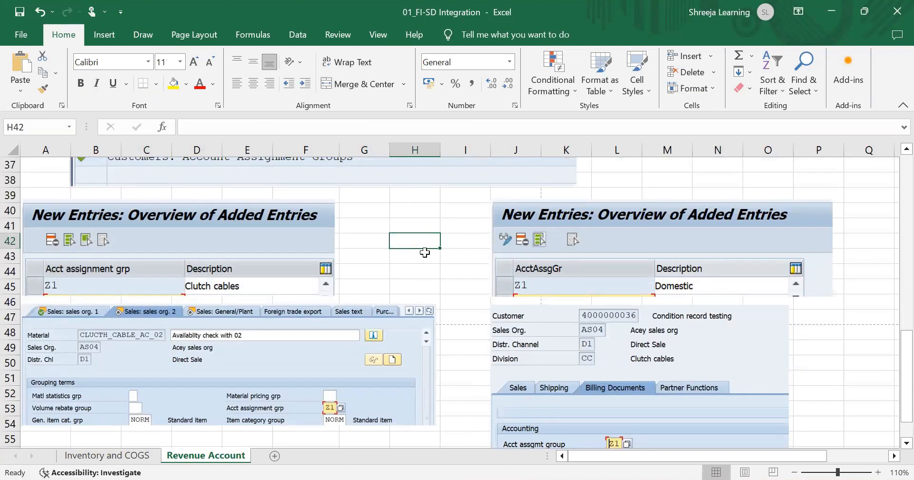
scroll(503, 262, "up", 12)
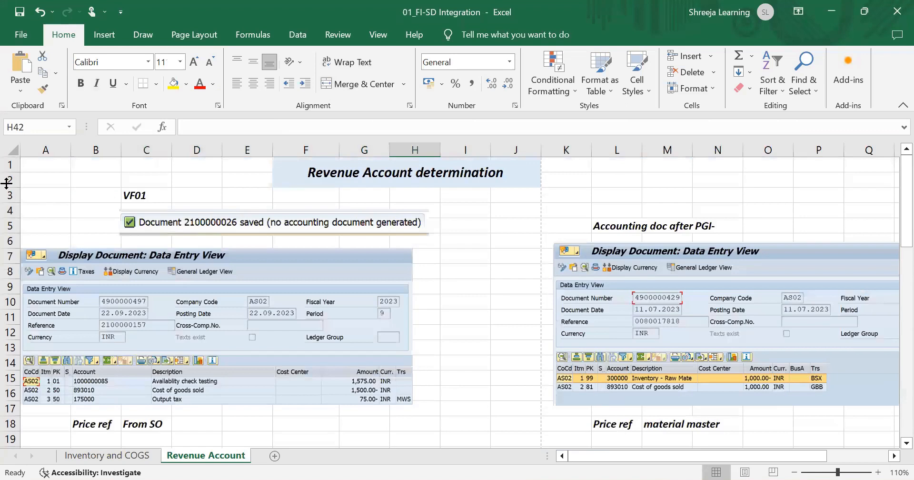
left_click(38, 166)
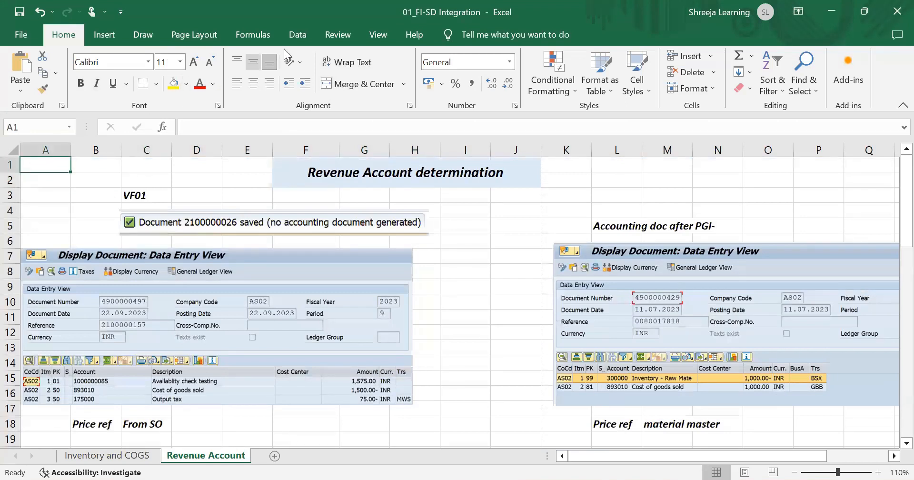
key("alt+Tab")
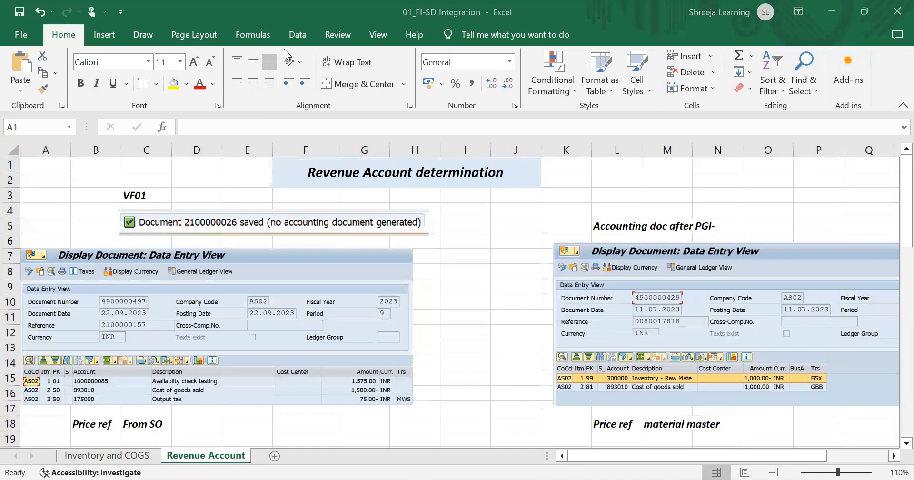